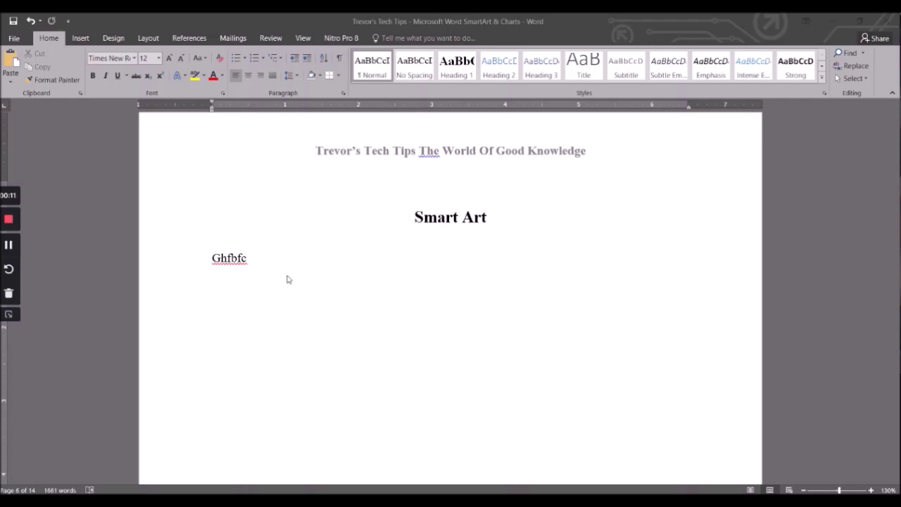
Below the Ghfbfc line, insert a Vertical Box List SmartArt from the List category
left_click(224, 279)
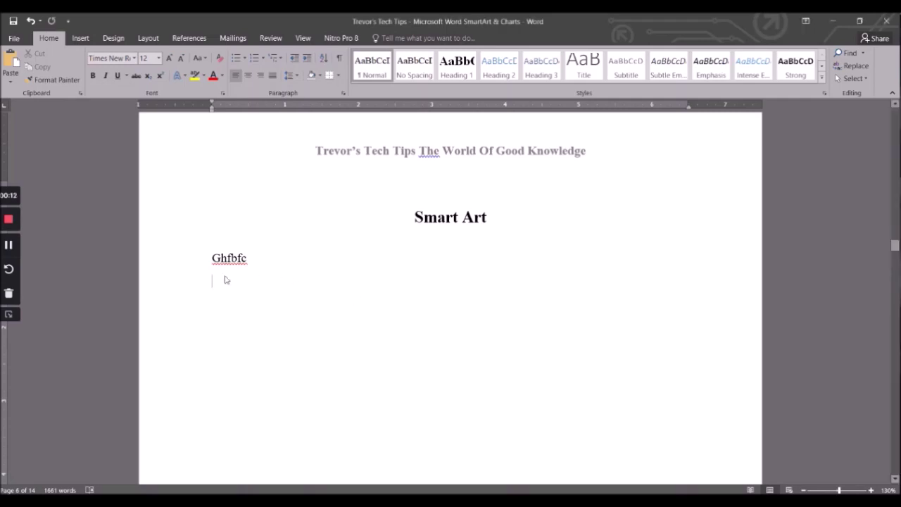
left_click(83, 38)
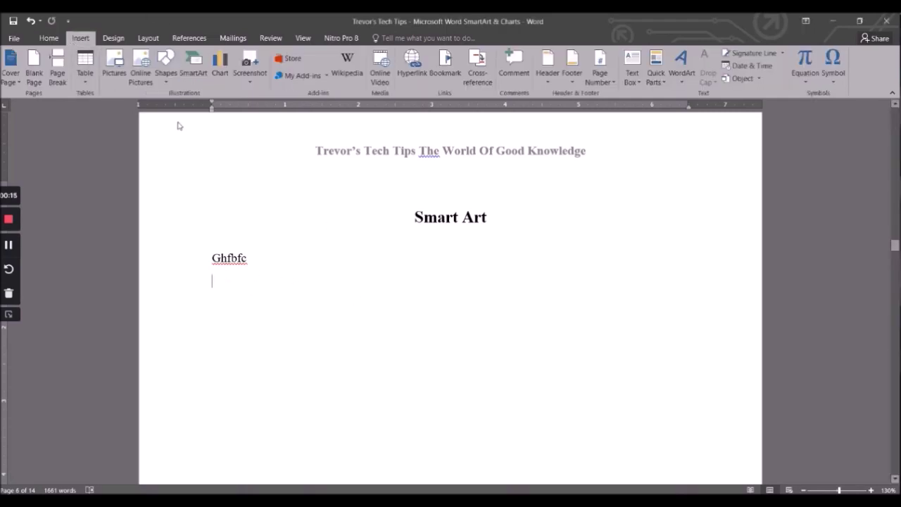
left_click(192, 68)
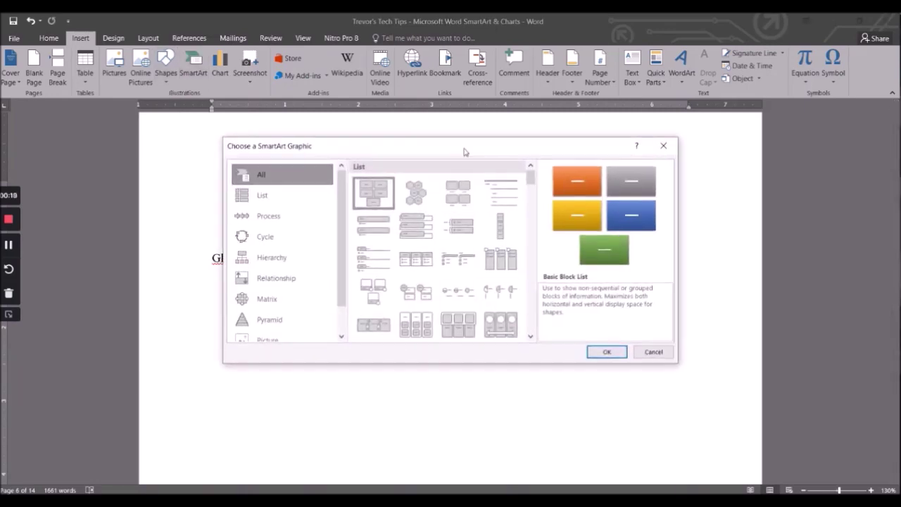
left_click_drag(463, 149, 388, 85)
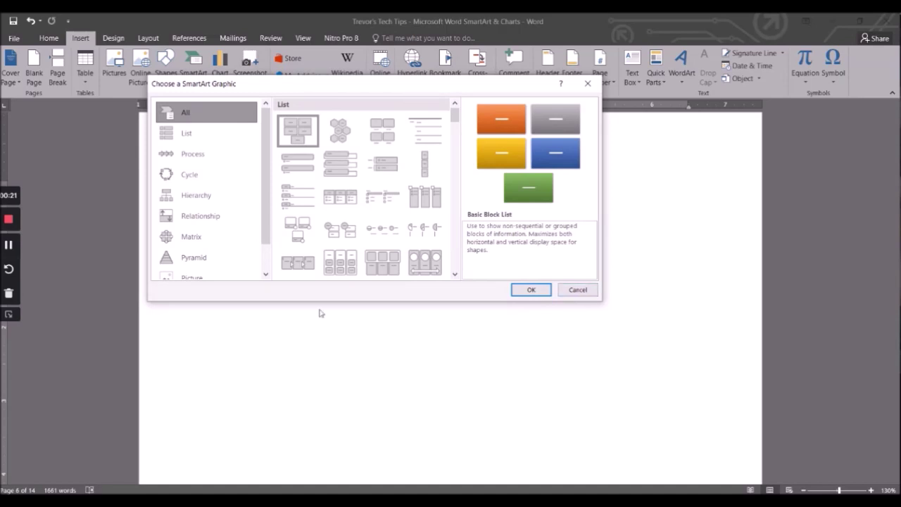
mouse_move(266, 235)
left_mouse_down()
mouse_move(263, 269)
mouse_move(263, 243)
left_mouse_up()
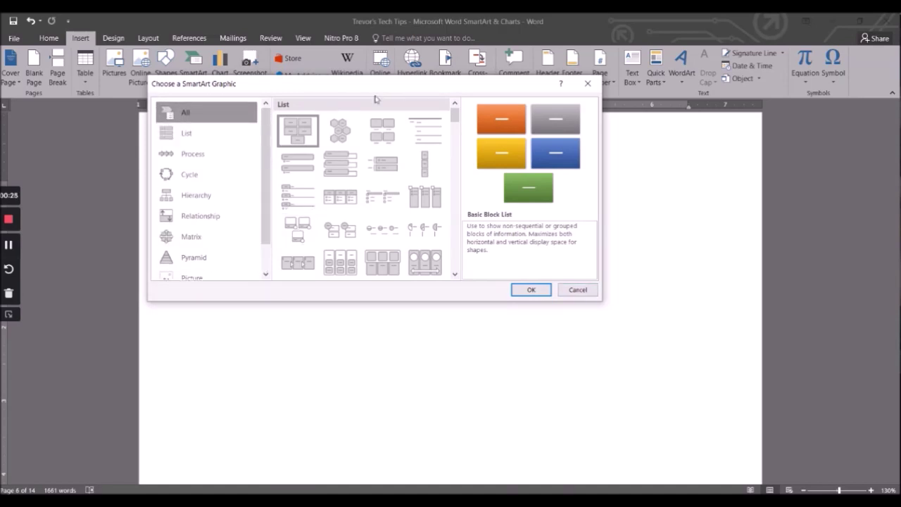
left_click(345, 134)
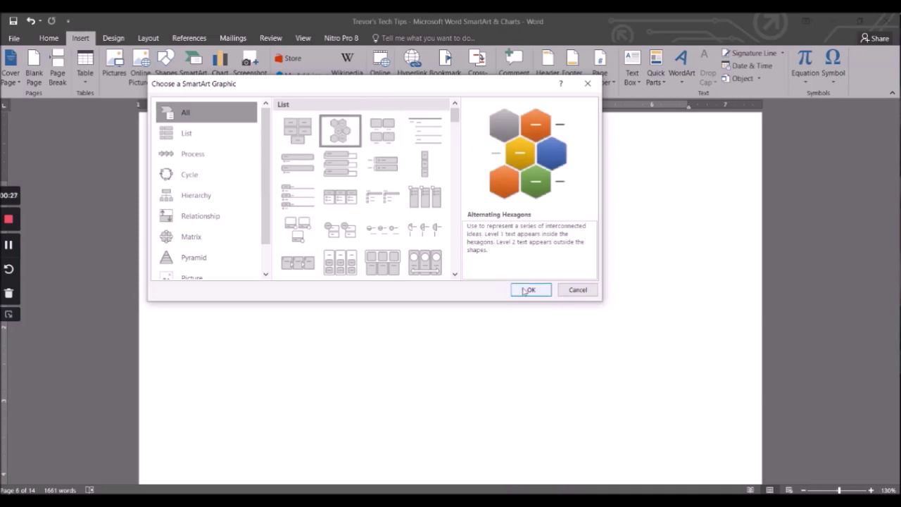
left_click(333, 168)
Enter 'Branches of Government' and 'Legal' in the first two SmartArt boxes
left_click(528, 289)
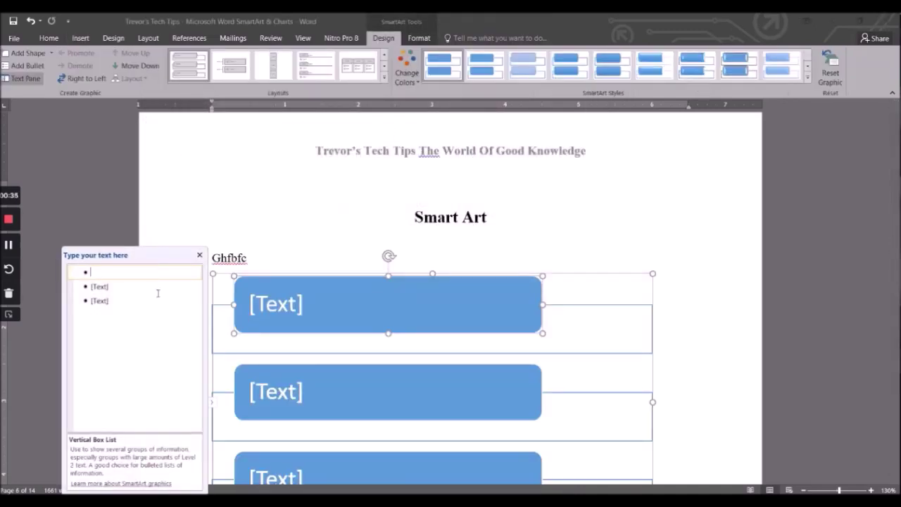
scroll(609, 237, "down", 2)
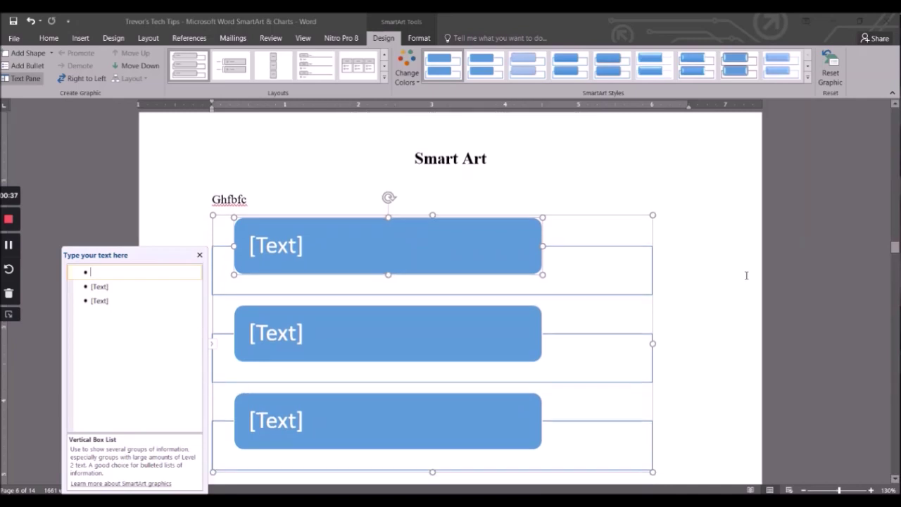
scroll(746, 275, "down", 2)
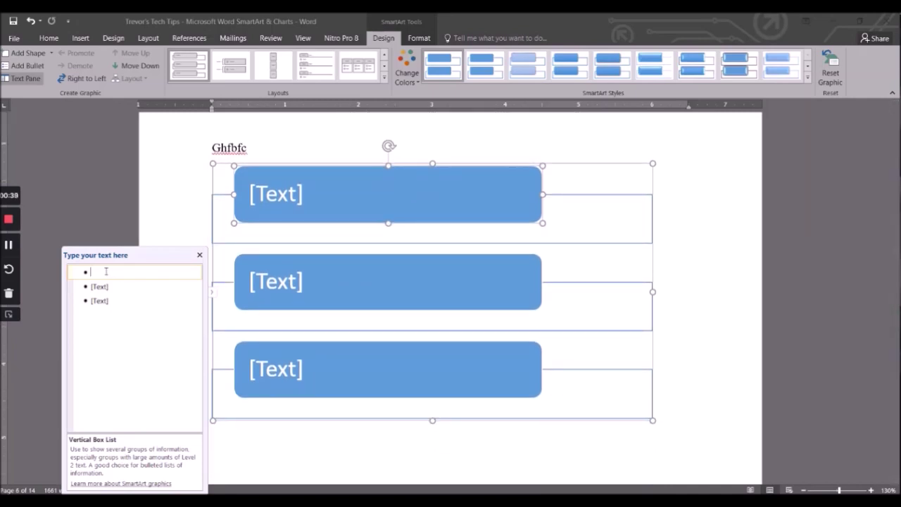
type("Branche")
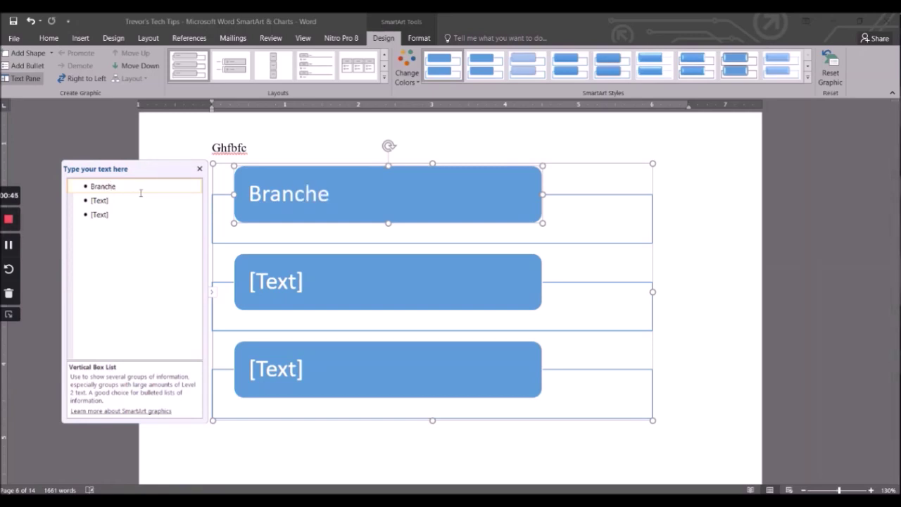
type("s of Government")
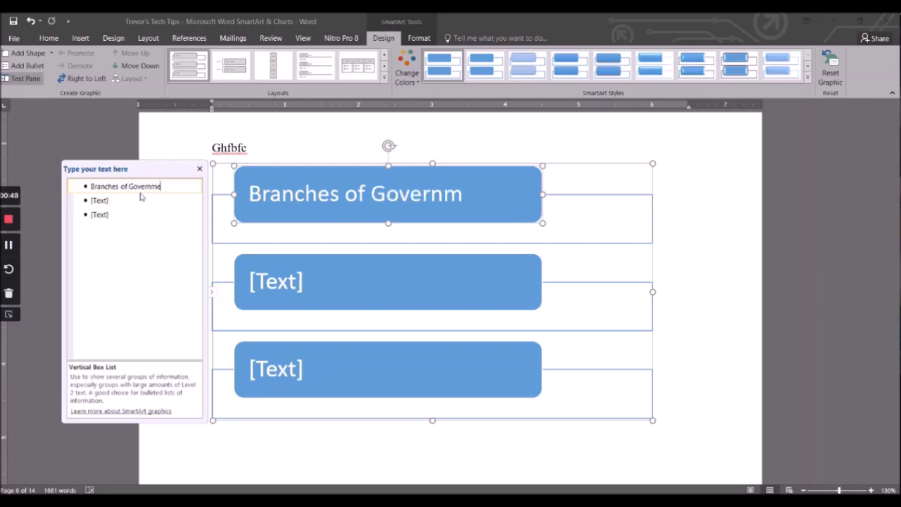
left_click(119, 197)
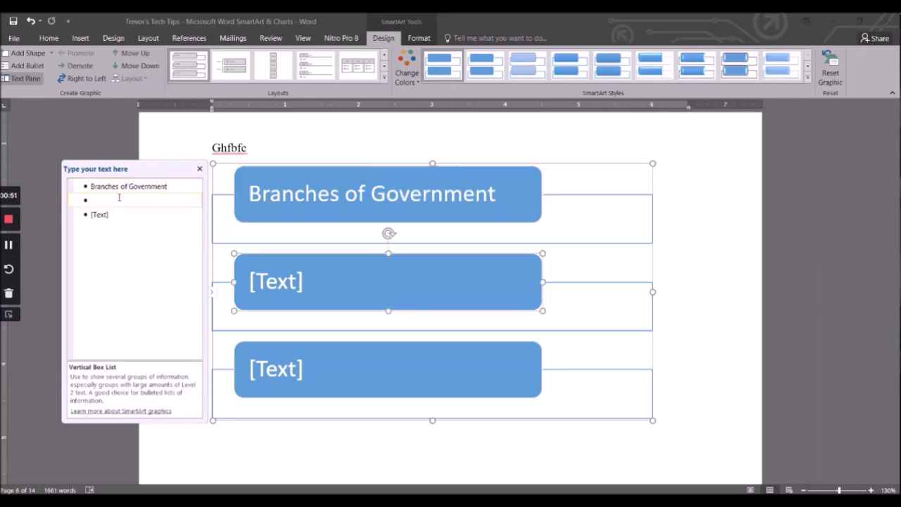
type("Legal")
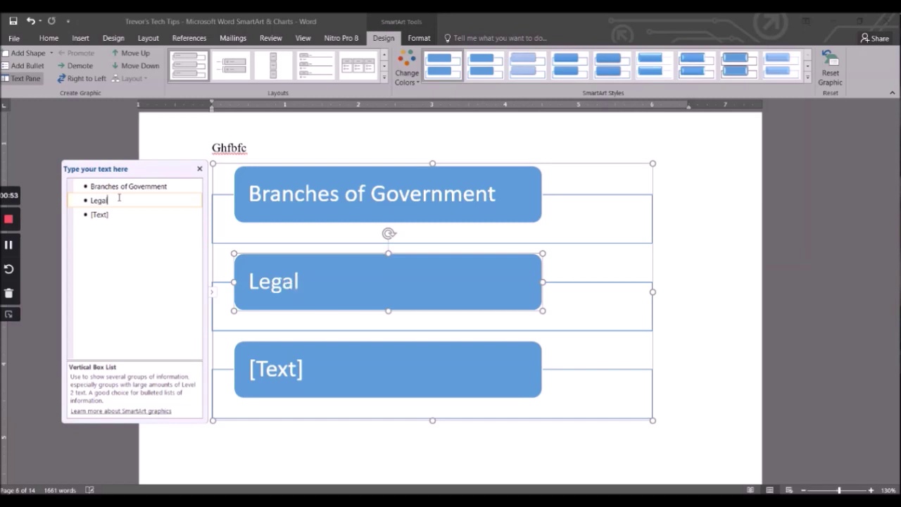
Type 'Political' in the third box, add a fourth 'Legislative' box, and select the last three entries
left_click(113, 216)
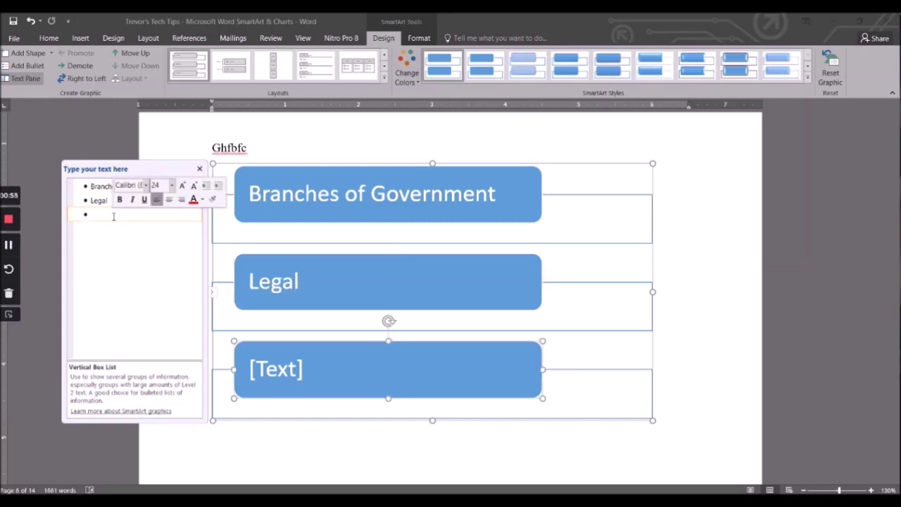
type("Ju")
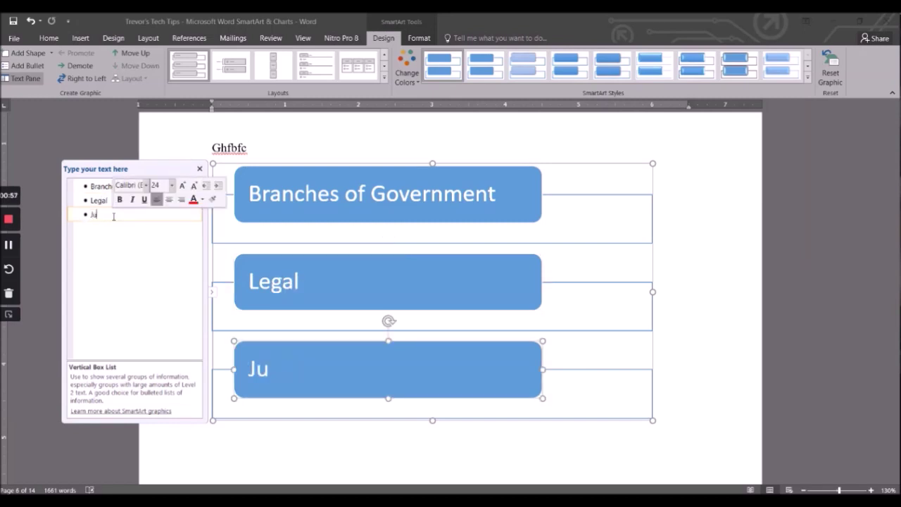
key("BackSpace")
key("BackSpace")
left_click(80, 204)
key("Down")
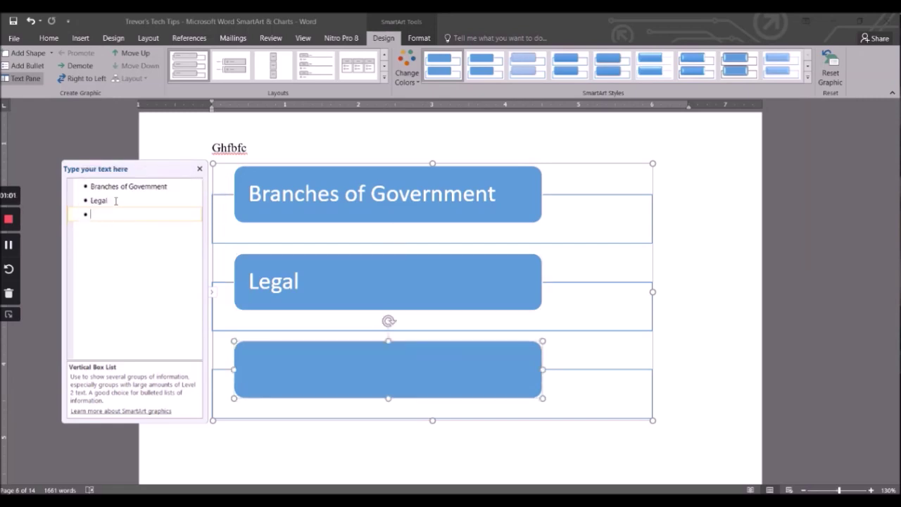
type("Political")
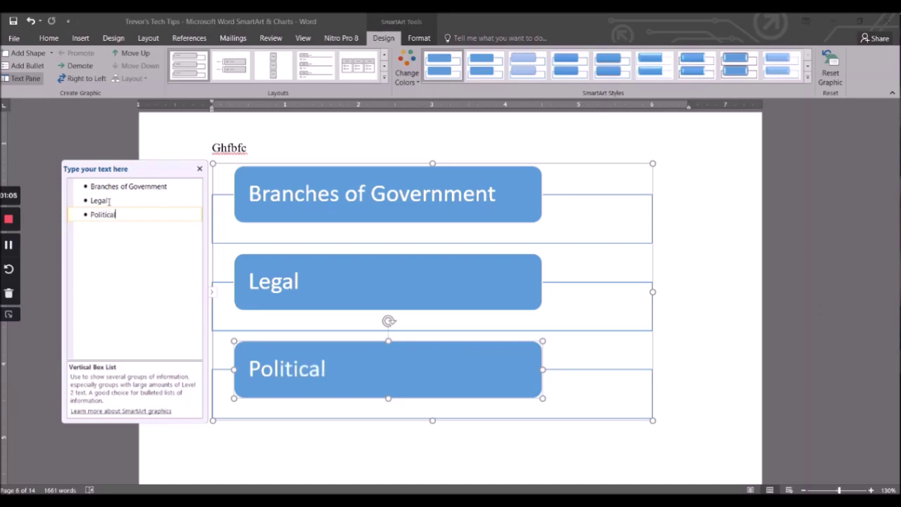
key("Return")
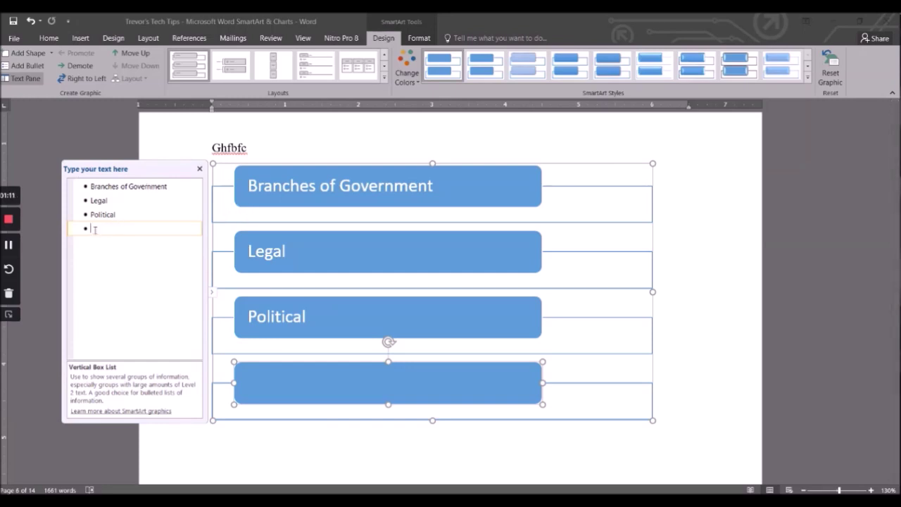
type("Legislati")
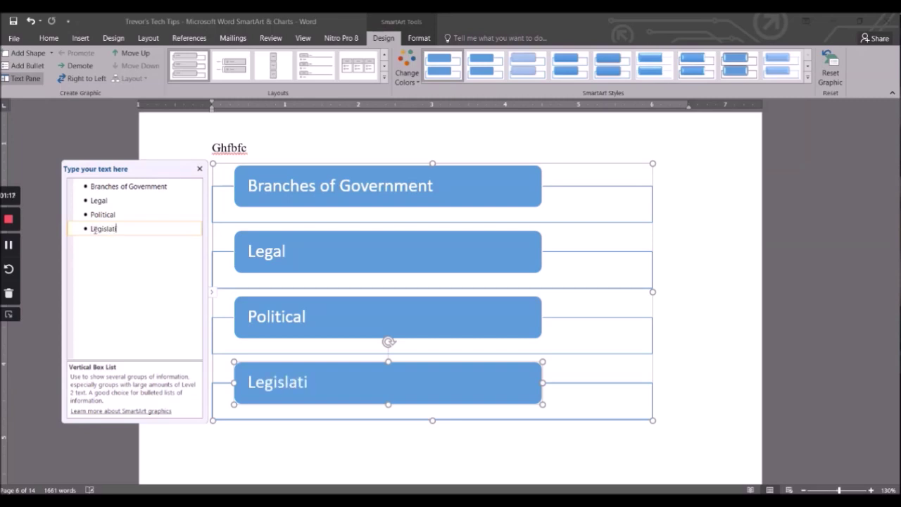
type("ve")
double_click(100, 200)
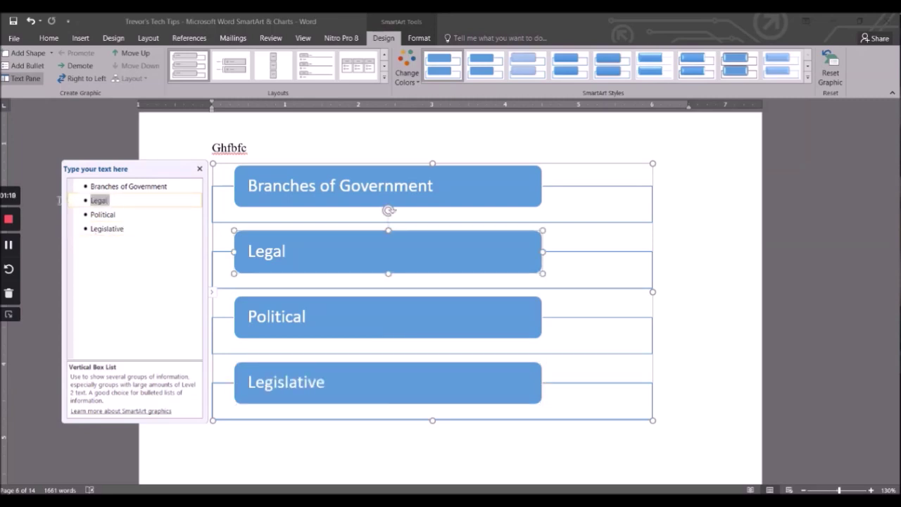
left_click(149, 230)
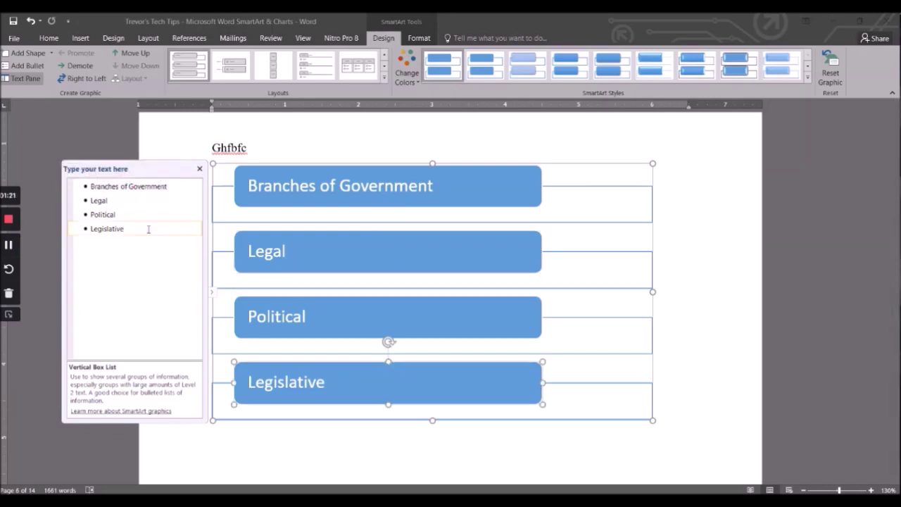
left_click_drag(107, 200, 126, 230)
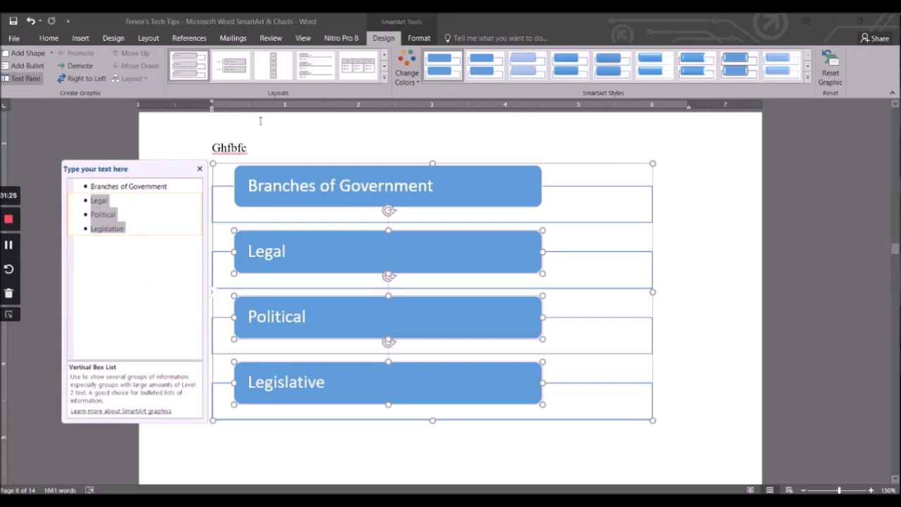
Give the Branches of Government shape an orange Shape Fill, then deselect the graphic
left_click(47, 40)
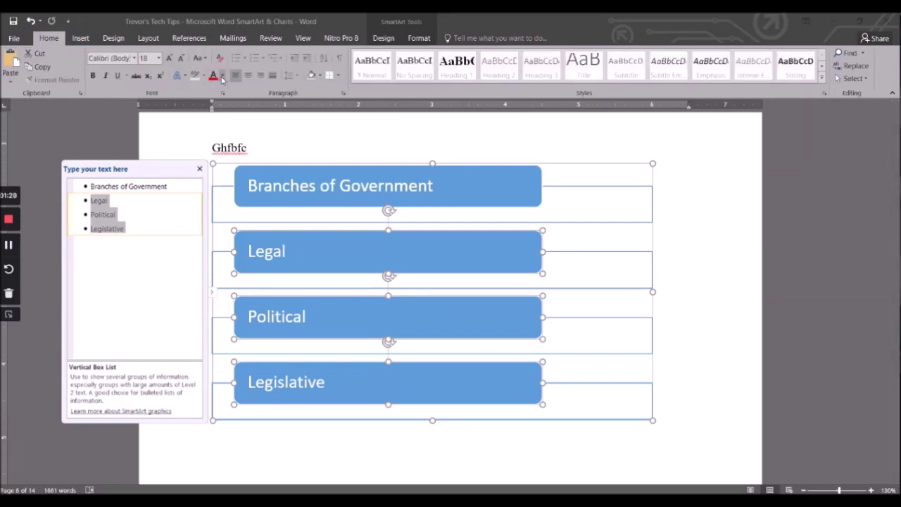
left_click(222, 79)
left_click(224, 114)
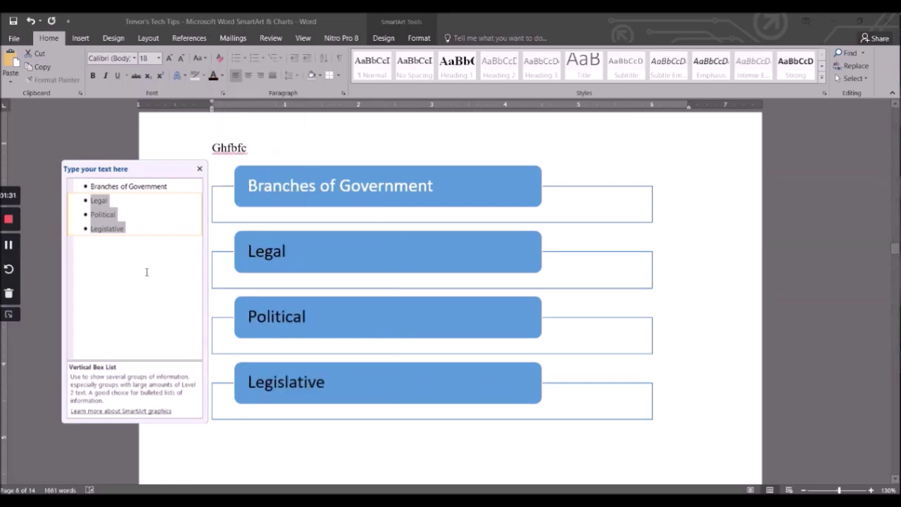
left_click(136, 214)
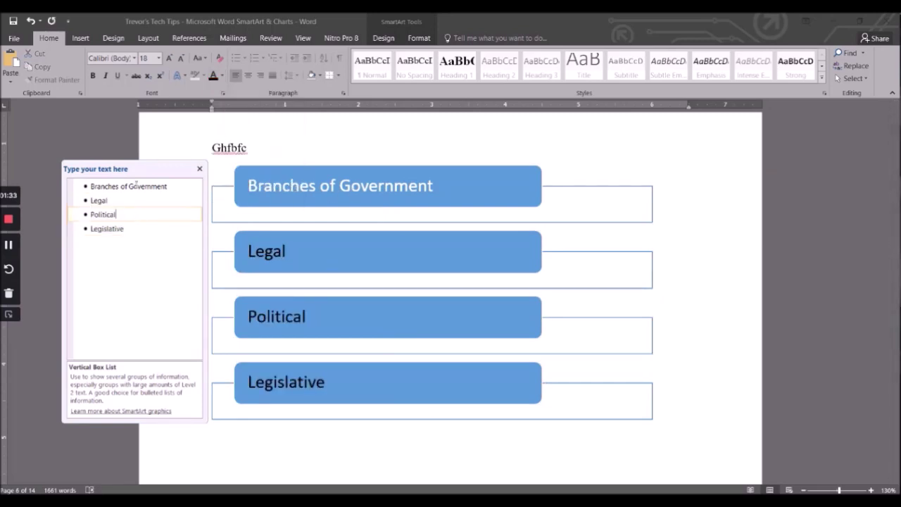
left_click(134, 185)
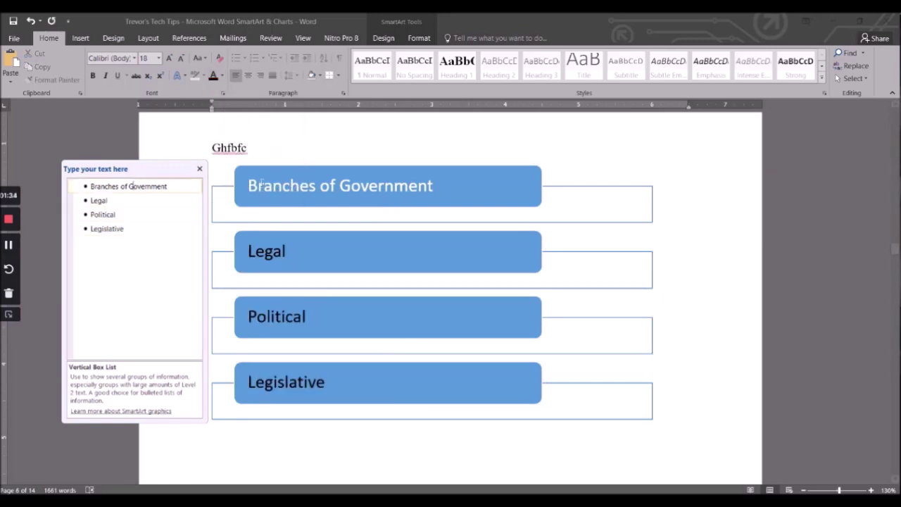
left_click(460, 201)
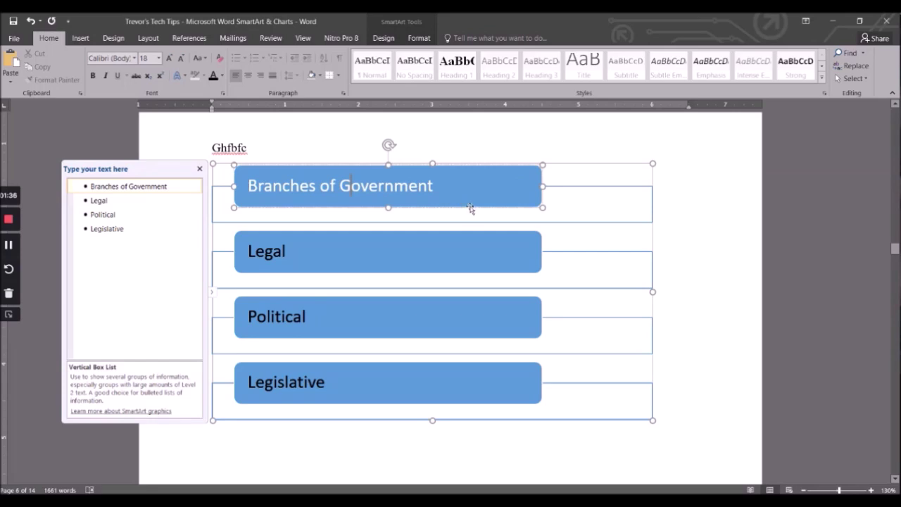
left_click(415, 39)
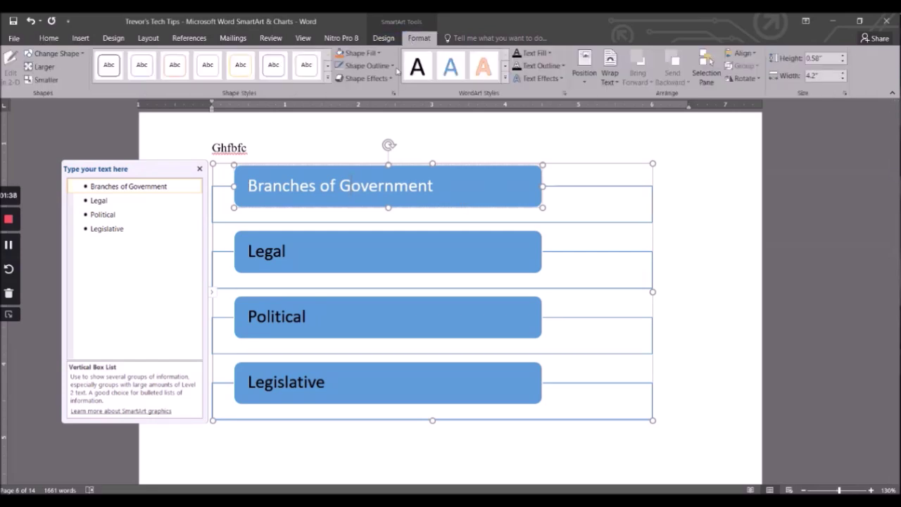
left_click(358, 54)
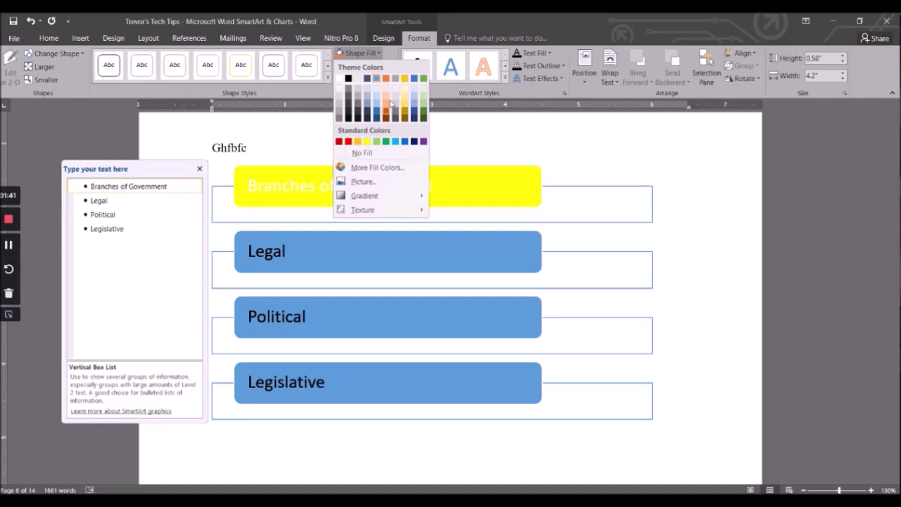
left_click(386, 78)
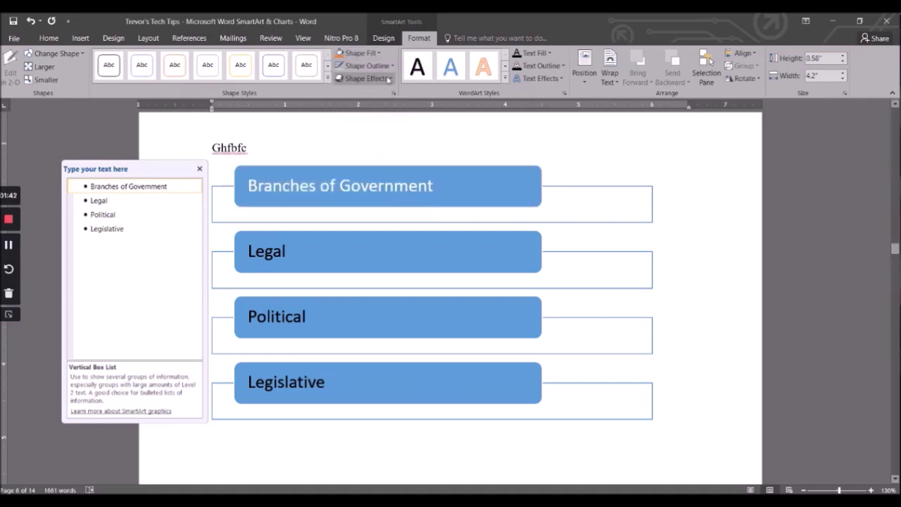
left_click(701, 207)
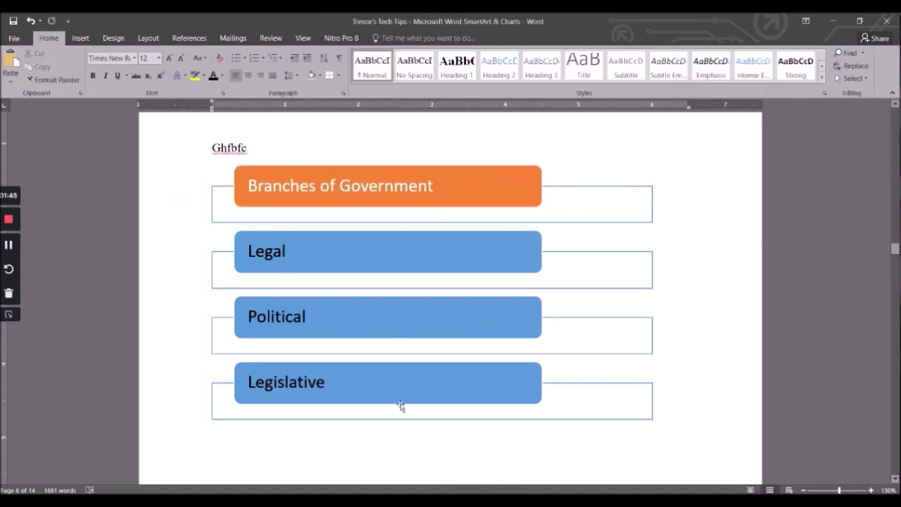
scroll(400, 402, "down", 1)
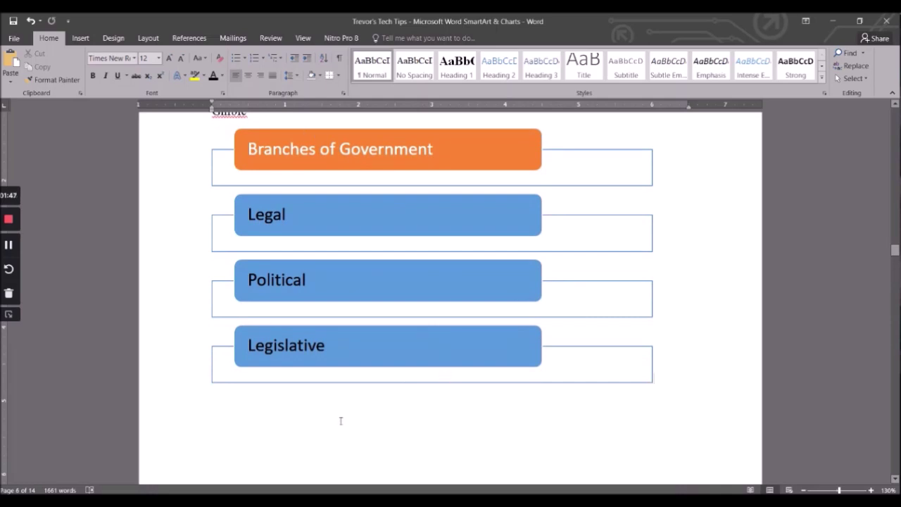
Insert a Basic Cycle SmartArt from the Cycle category below the list graphic
scroll(312, 418, "down", 5)
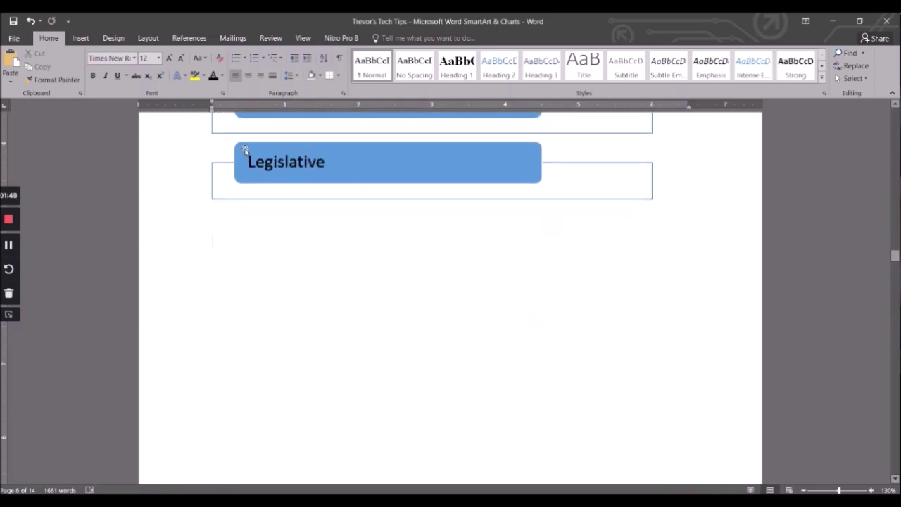
left_click(80, 38)
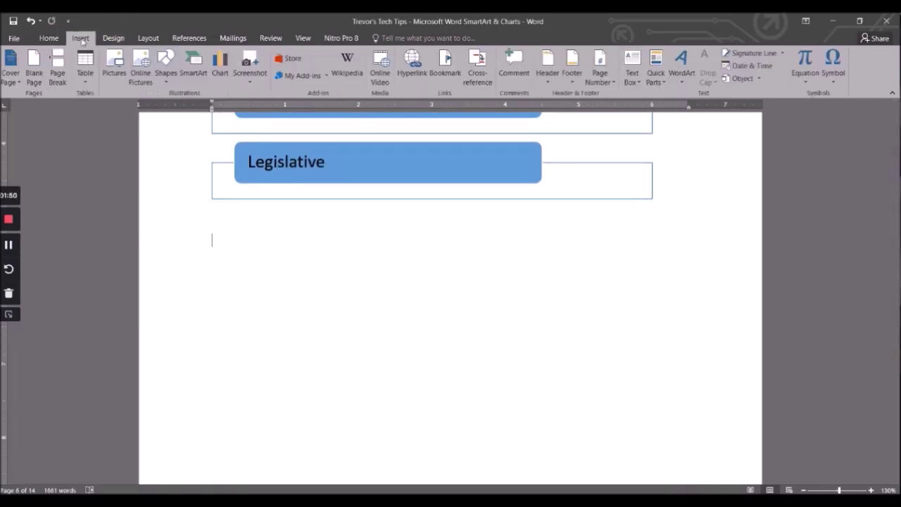
left_click(193, 67)
left_click(262, 238)
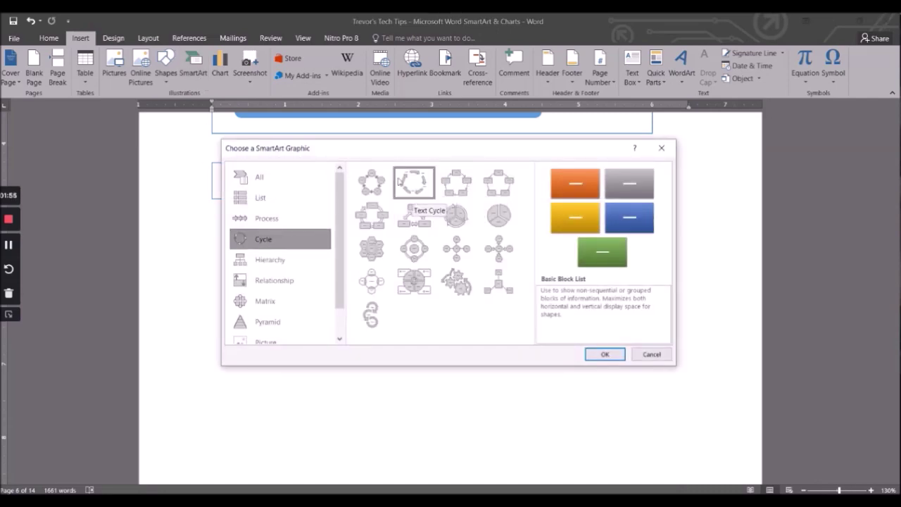
left_click(367, 181)
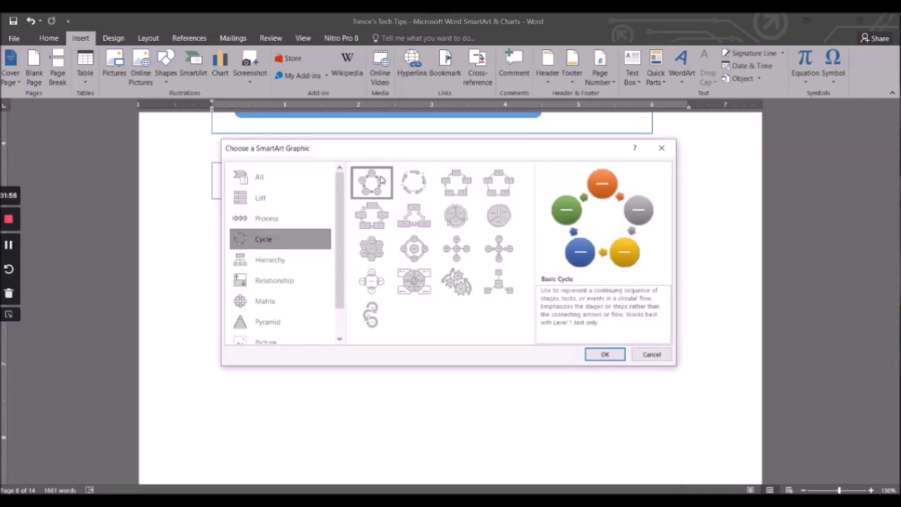
left_click(601, 354)
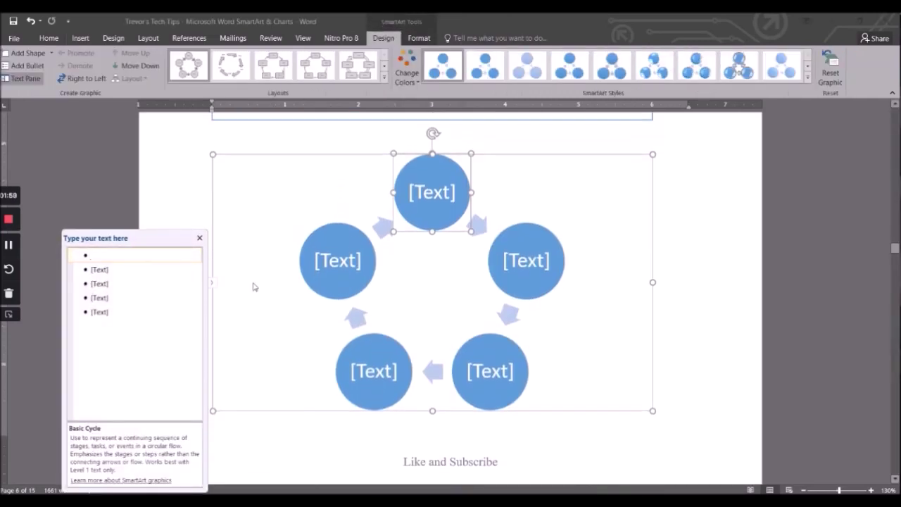
Label the first two cycle circles Start and Sell, keeping Sell as its own circle
scroll(387, 387, "down", 1)
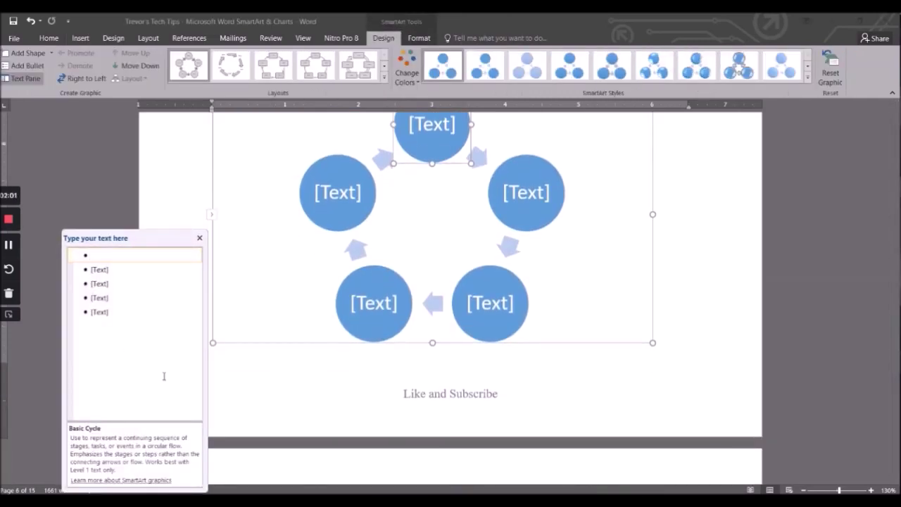
scroll(354, 274, "up", 3)
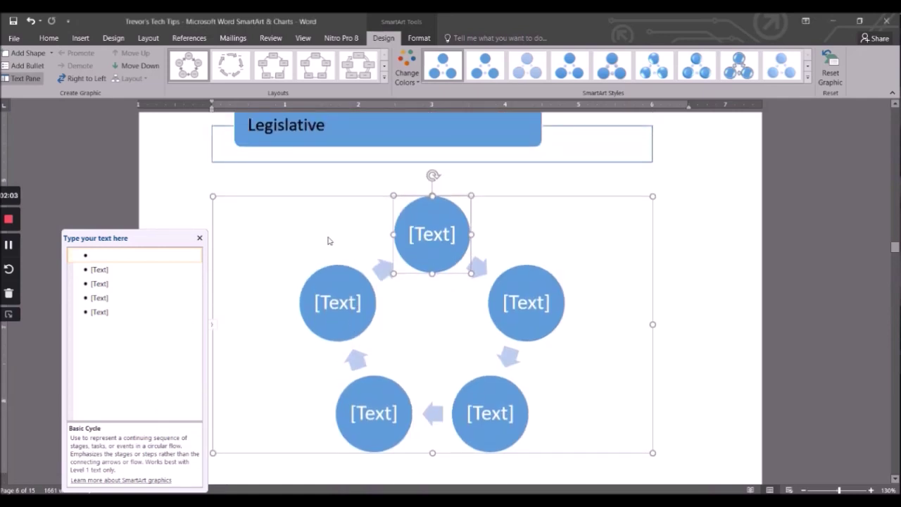
left_click(293, 212)
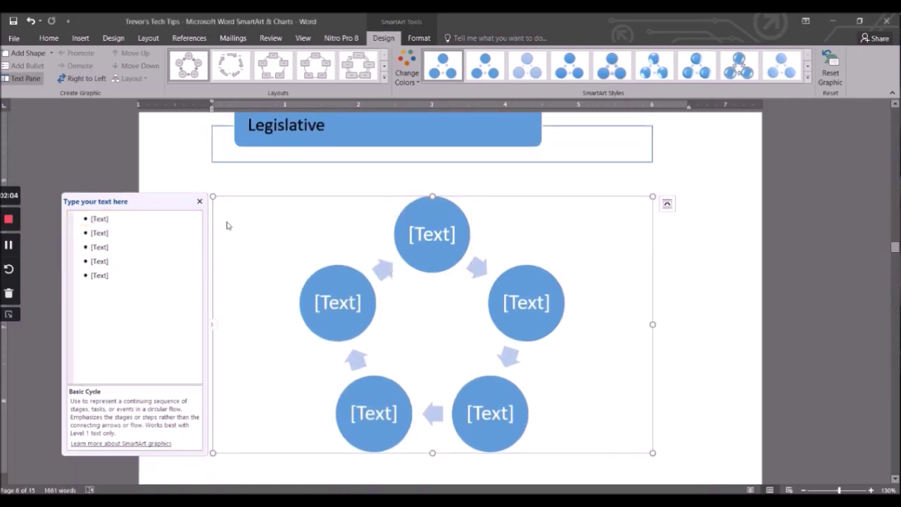
right_click(282, 217)
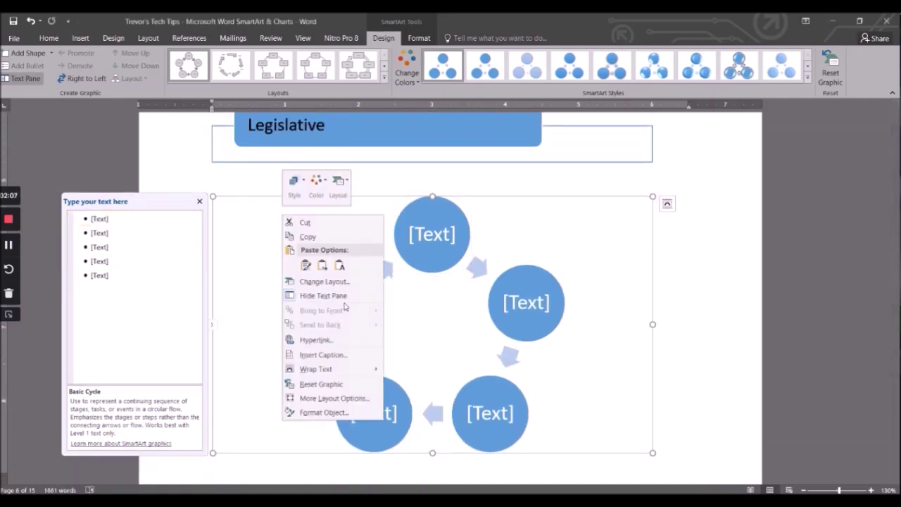
left_click(183, 243)
left_click(177, 243)
left_click(129, 220)
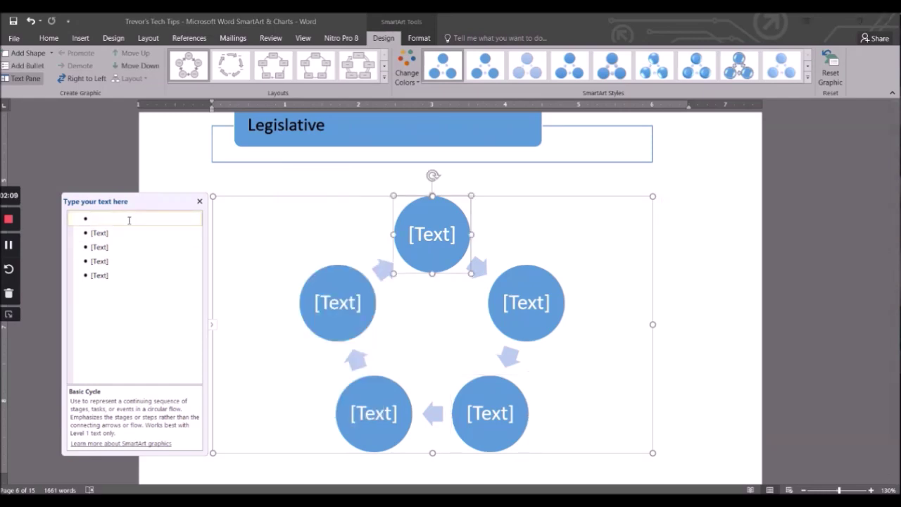
type("S")
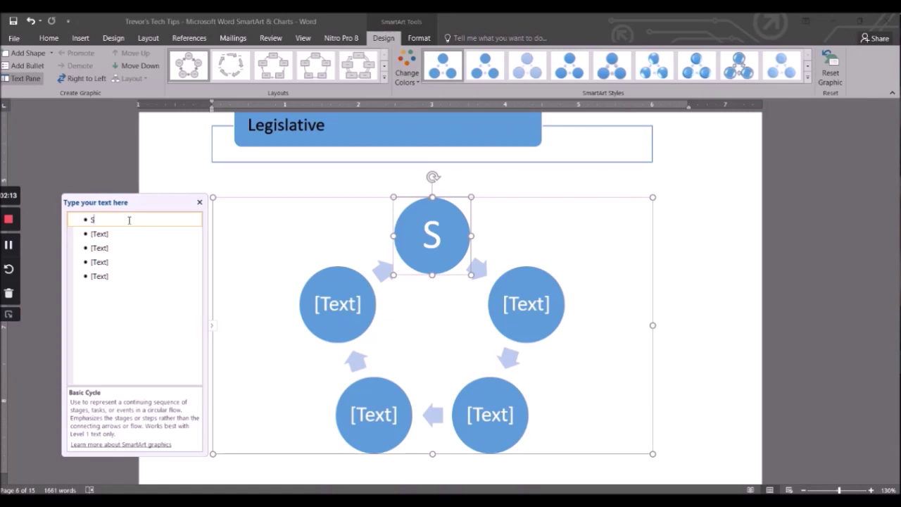
type("tart")
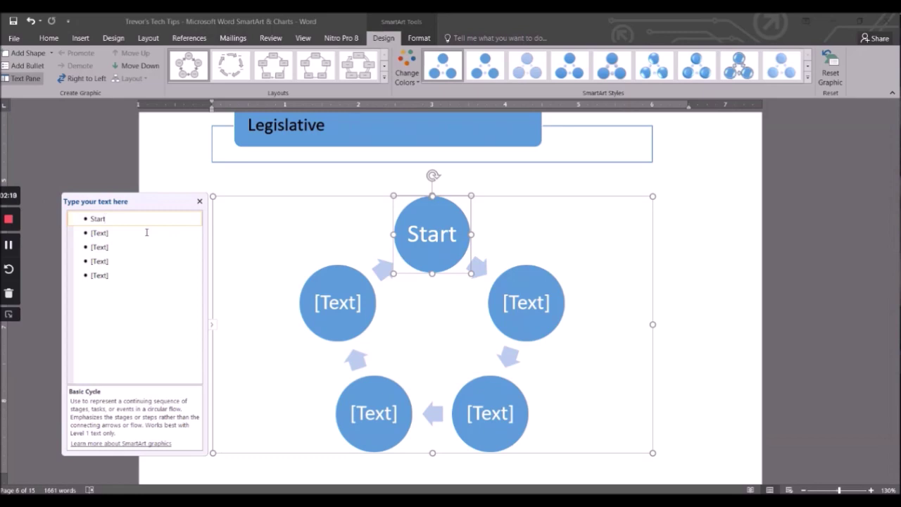
left_click(122, 238)
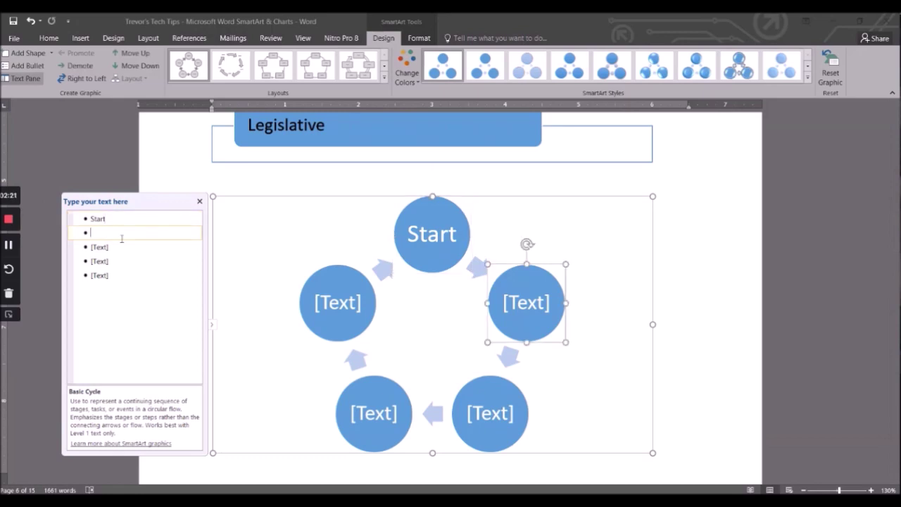
type("Sell")
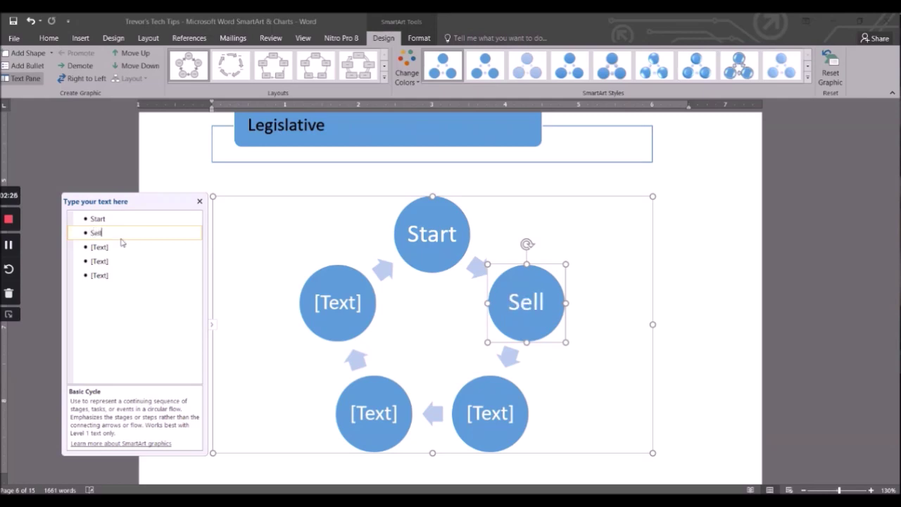
key("Tab")
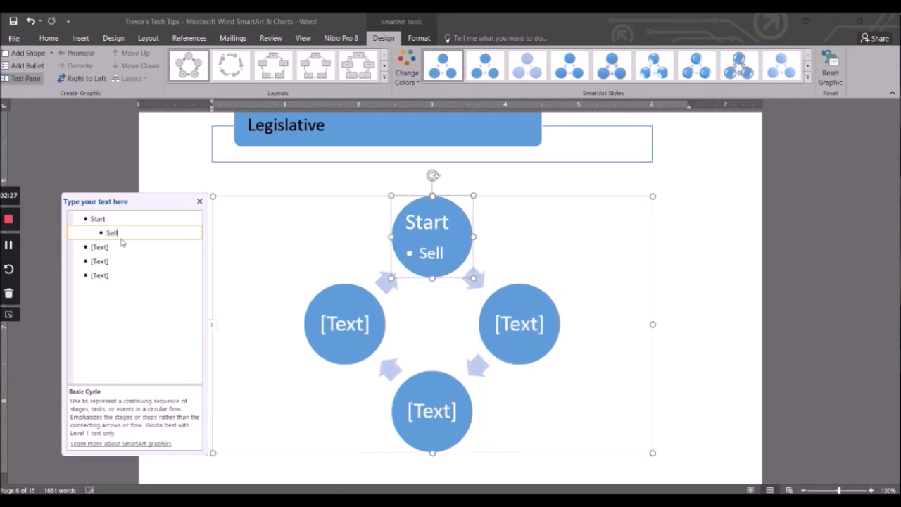
left_click(30, 20)
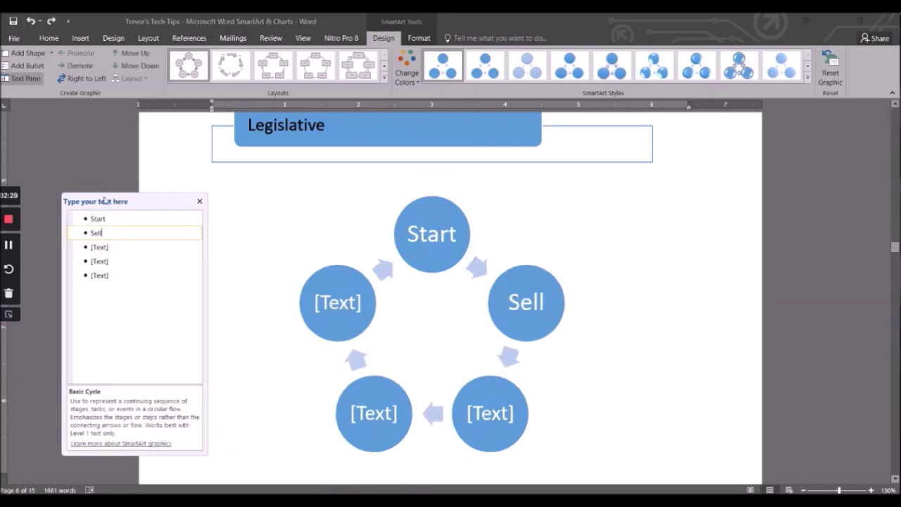
Label the remaining circles Collect, Review and Change, then close the Text Pane
left_click(104, 247)
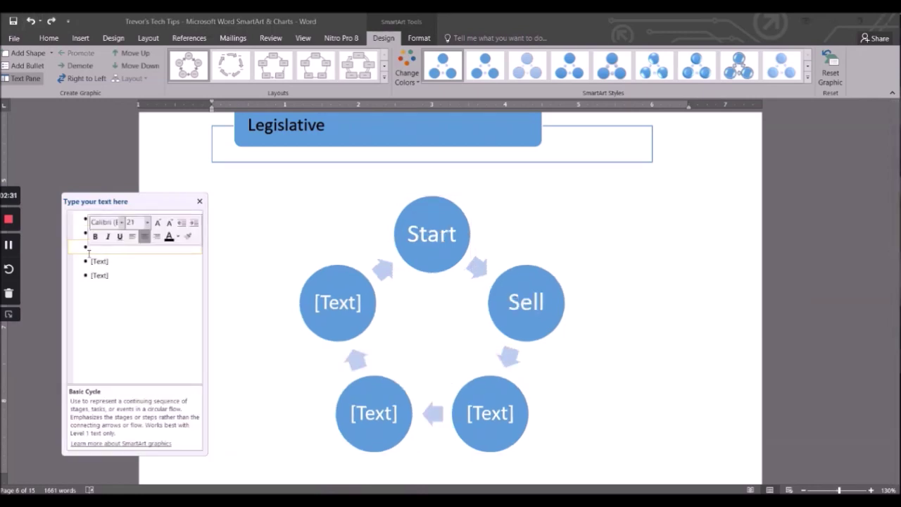
type("Collect")
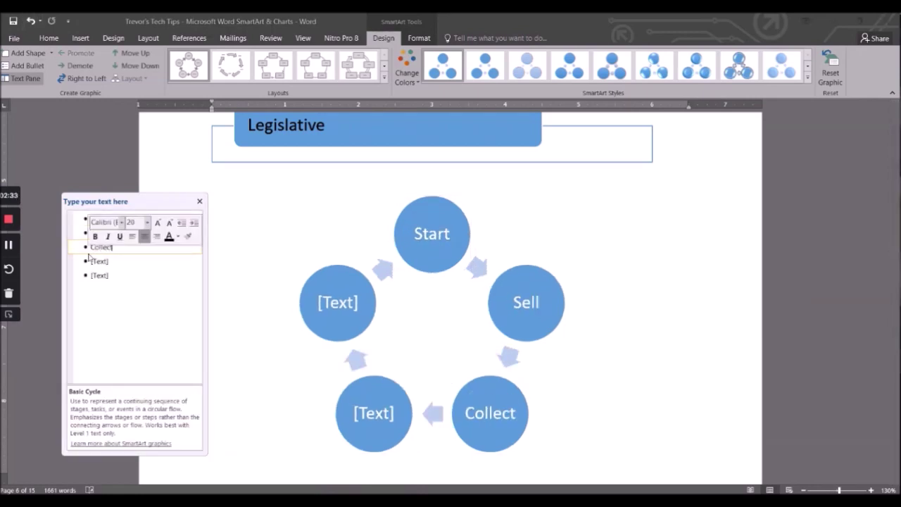
left_click(109, 261)
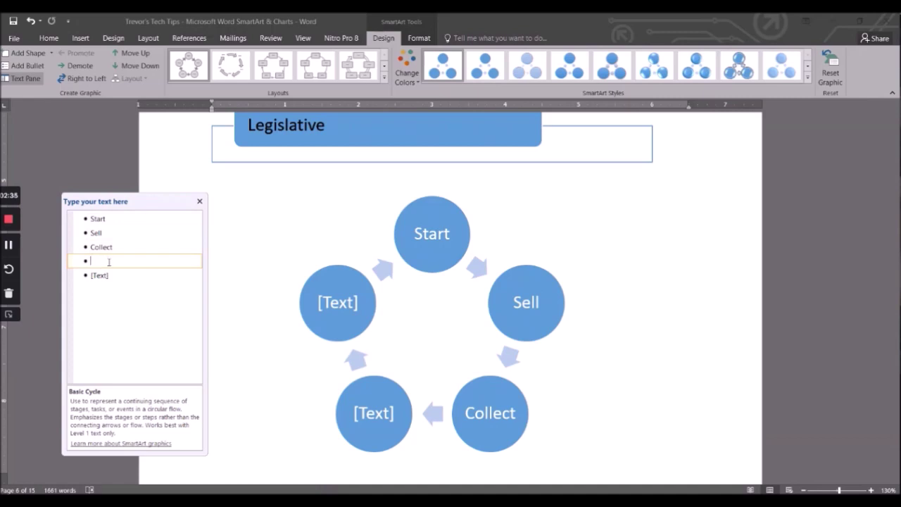
type("Revie")
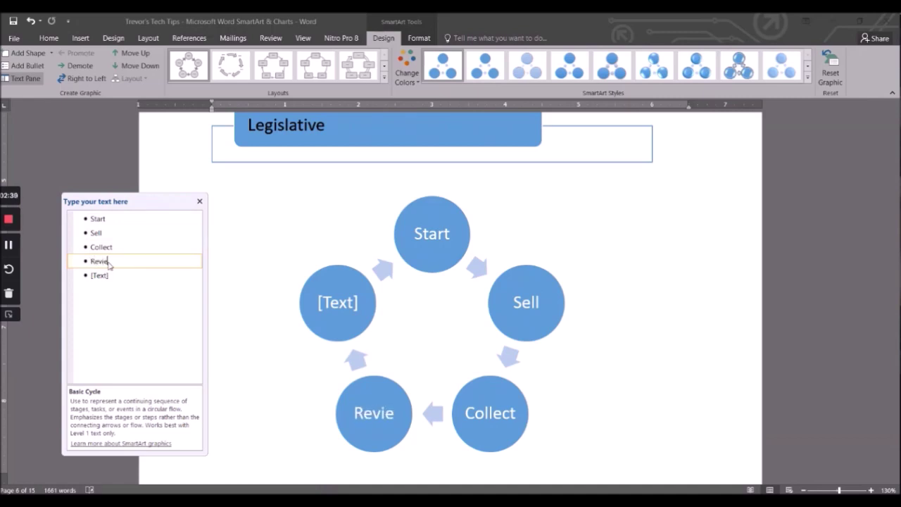
type("w")
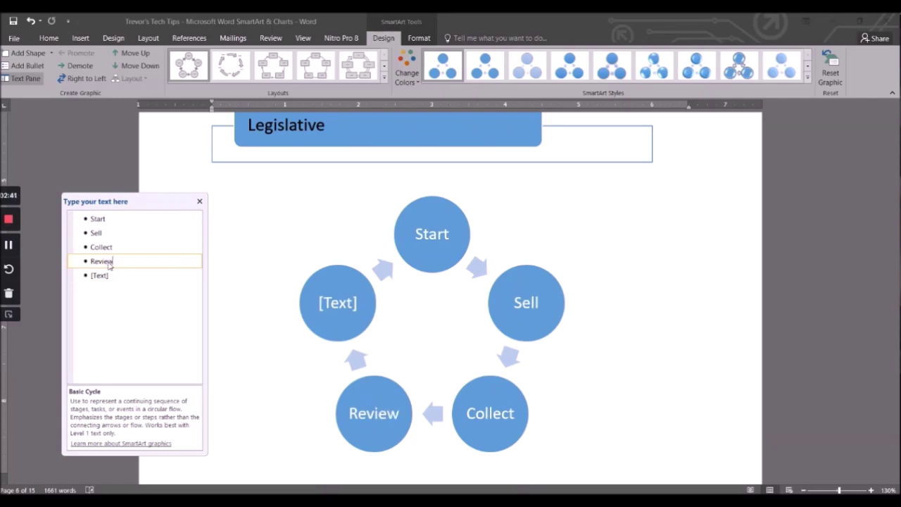
left_click(117, 275)
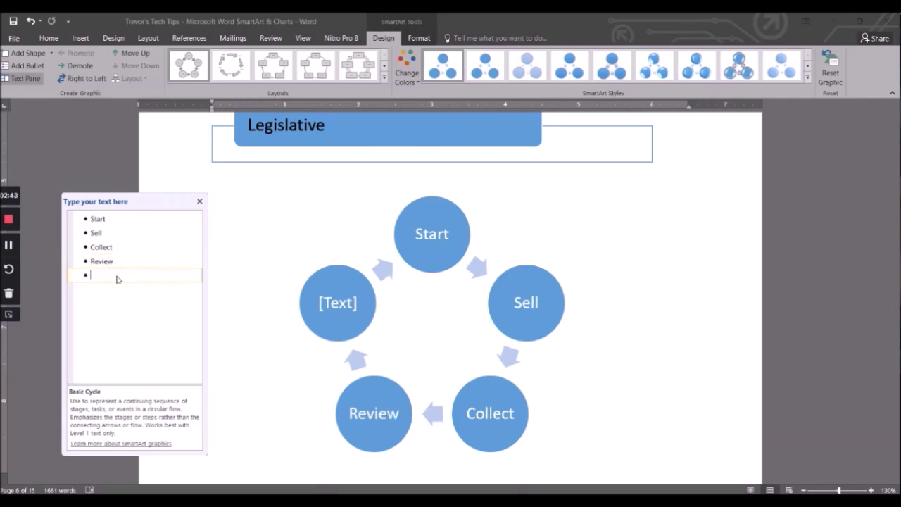
type("Change")
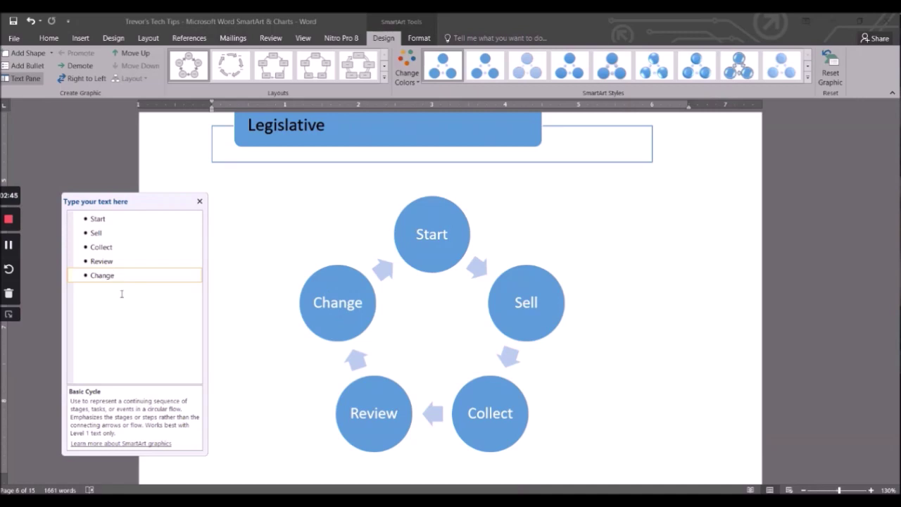
left_click(197, 204)
left_click(674, 279)
Shade the cycle diagram's background Gold, Accent 4, Lighter 40%
scroll(531, 286, "down", 2)
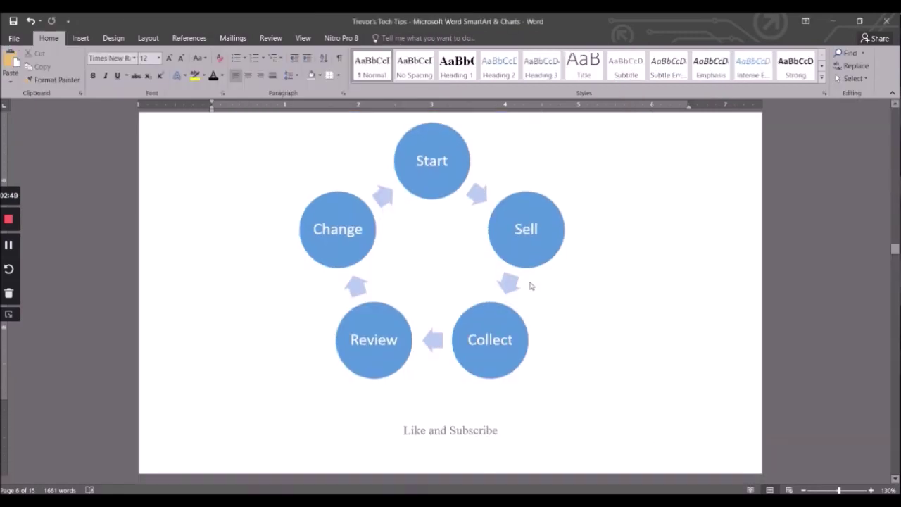
left_click(482, 282)
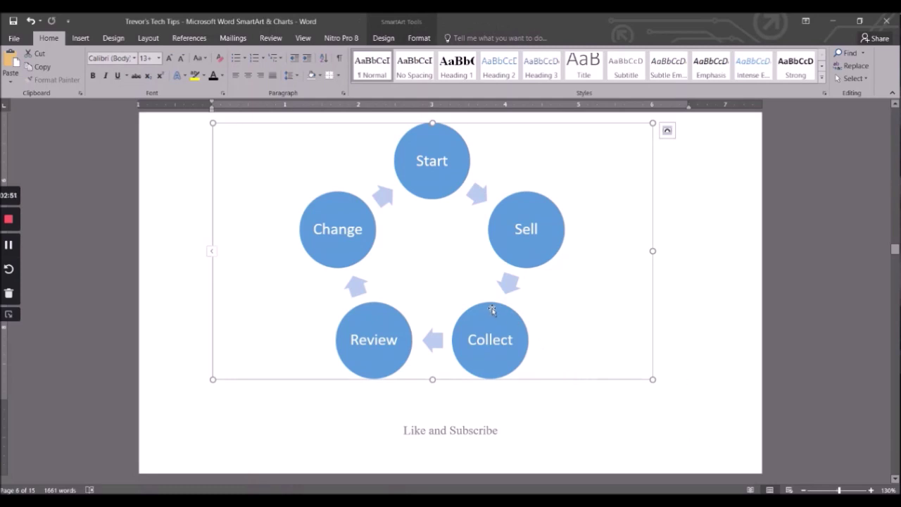
left_click(444, 156)
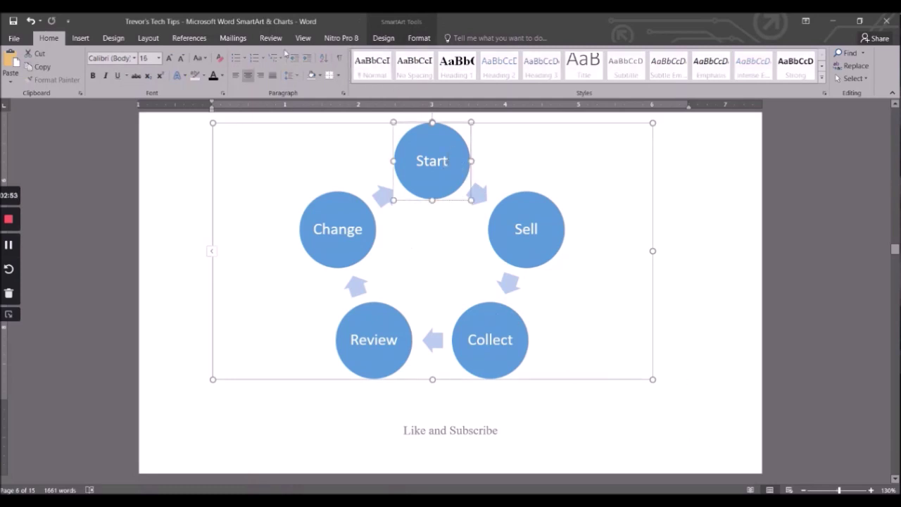
left_click(223, 76)
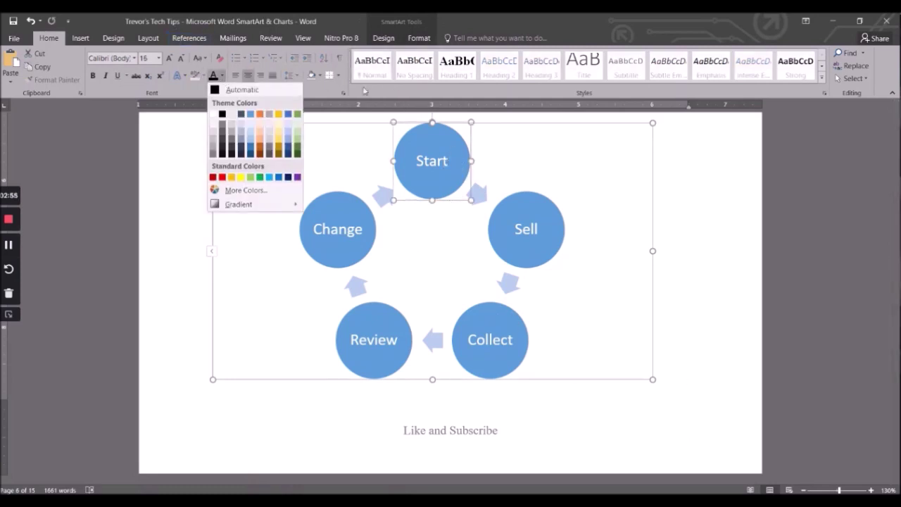
left_click(320, 75)
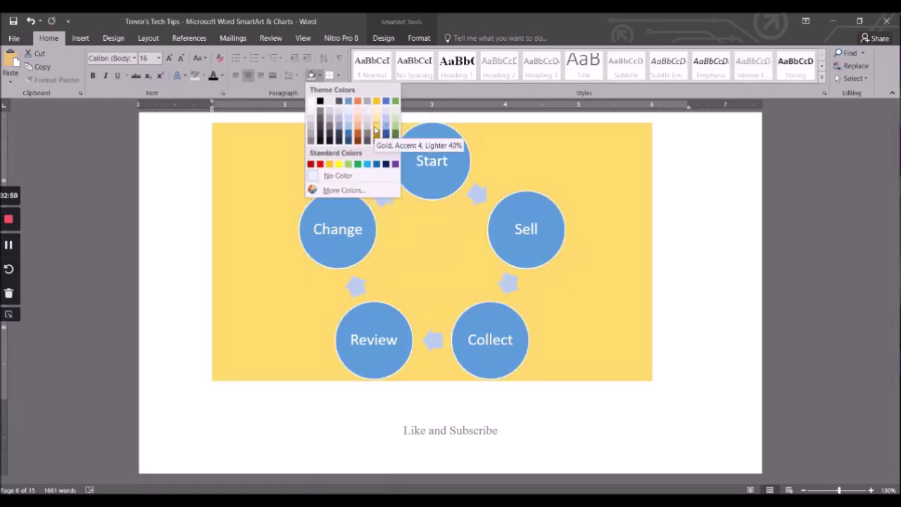
left_click(375, 130)
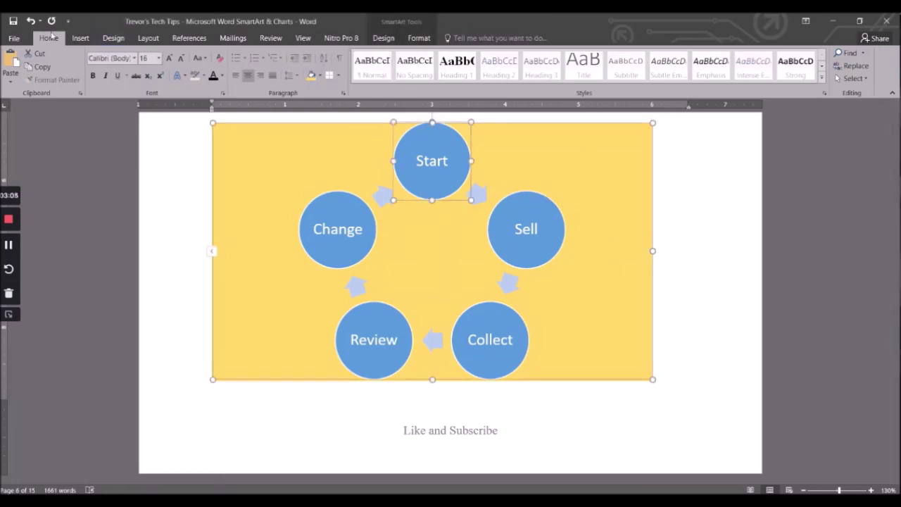
left_click(320, 75)
Fill the Start circle green and the Sell circle dark brown
left_click(439, 19)
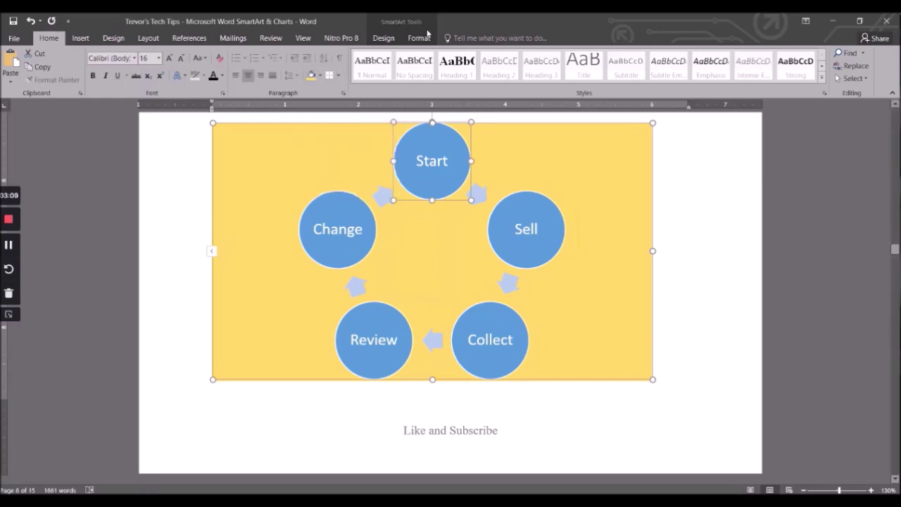
left_click(419, 38)
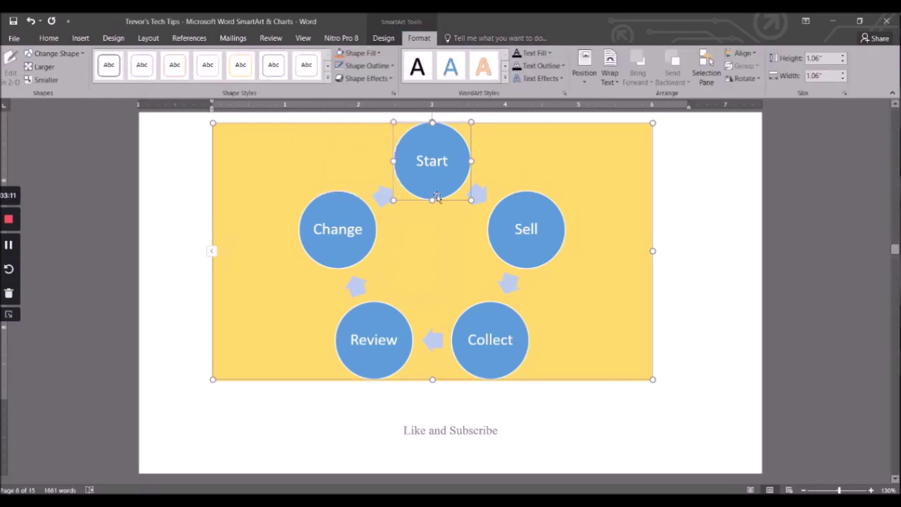
left_click(378, 54)
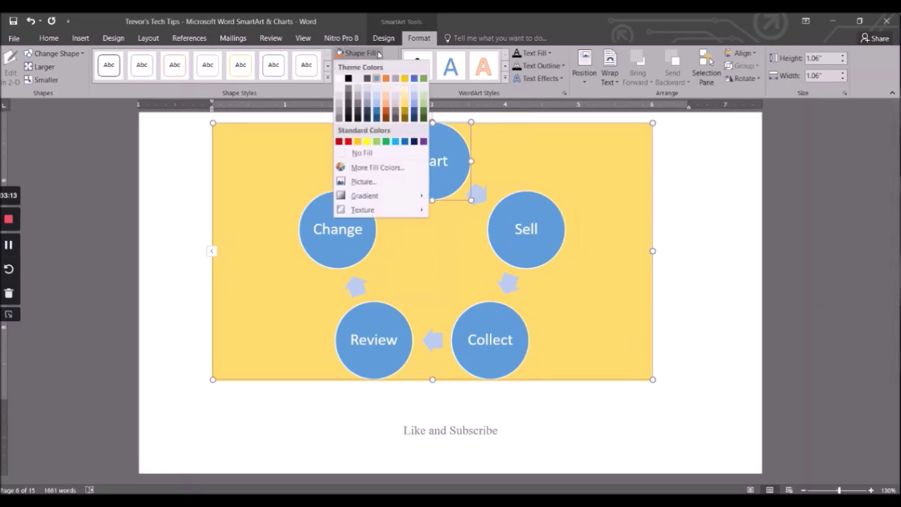
left_click(423, 109)
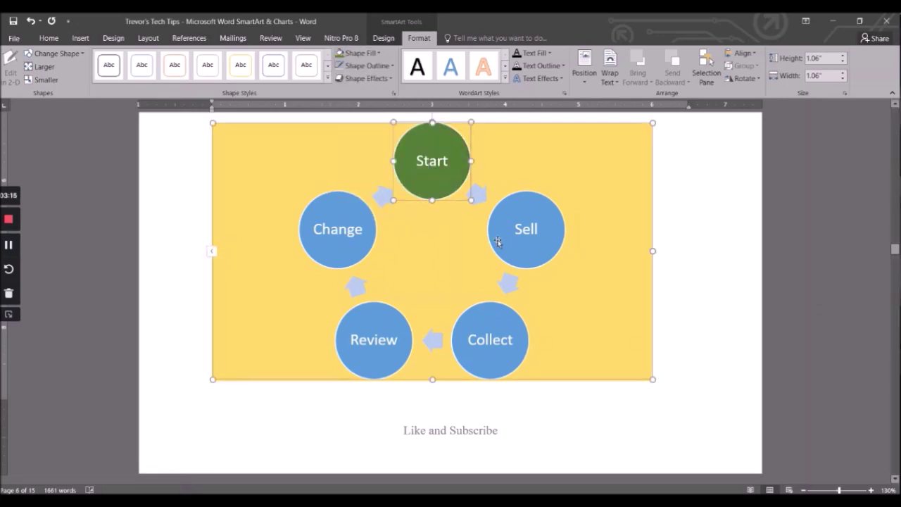
left_click(499, 242)
left_click(378, 54)
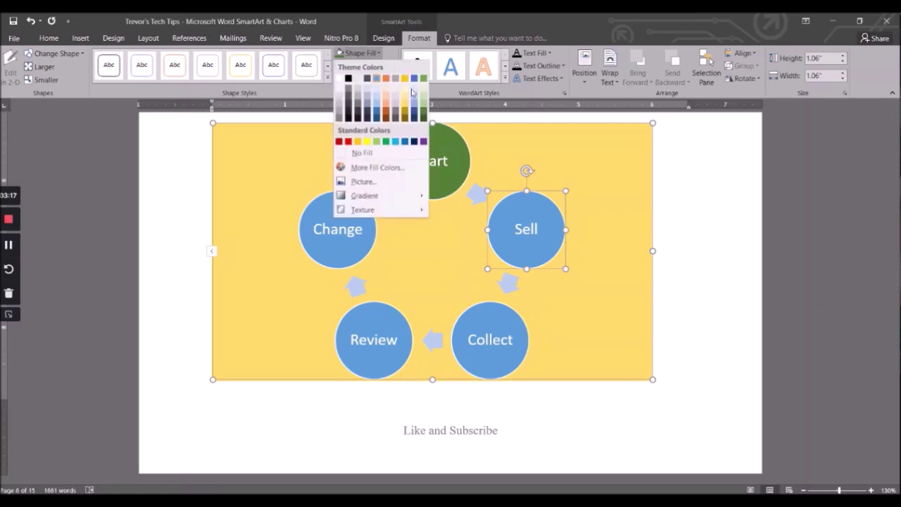
left_click(388, 118)
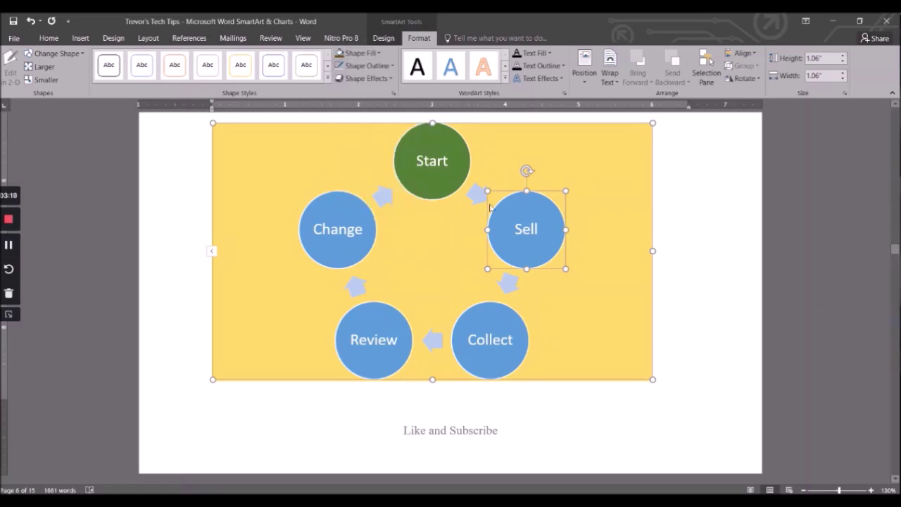
Fill the Collect circle peach and the Review circle black
left_click(505, 314)
left_click(360, 54)
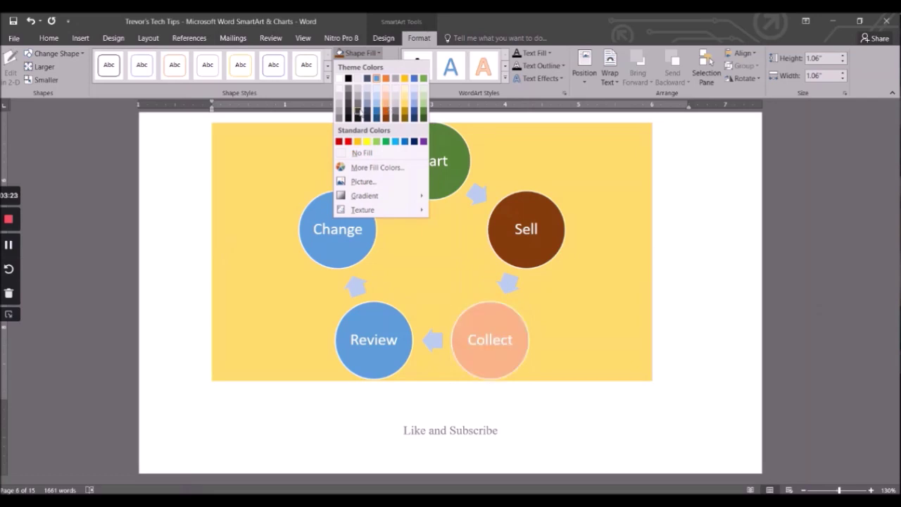
left_click(384, 106)
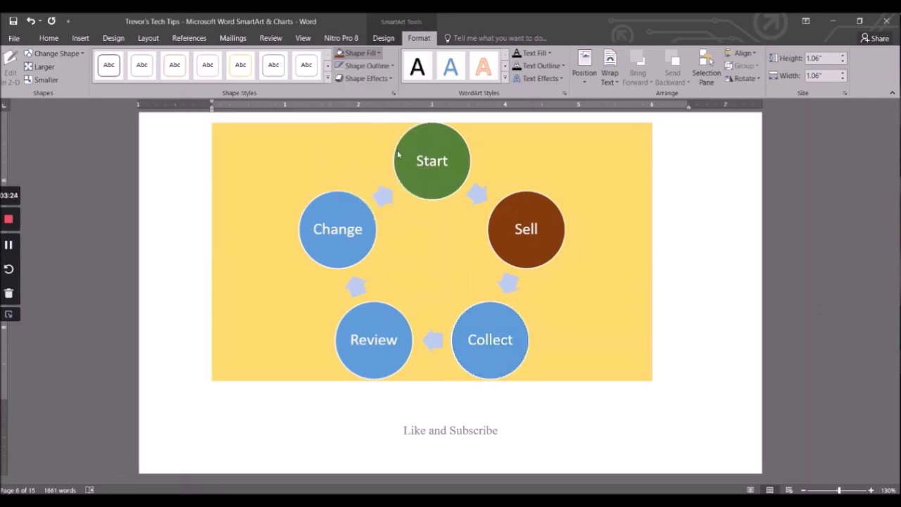
left_click(394, 318)
left_click(360, 54)
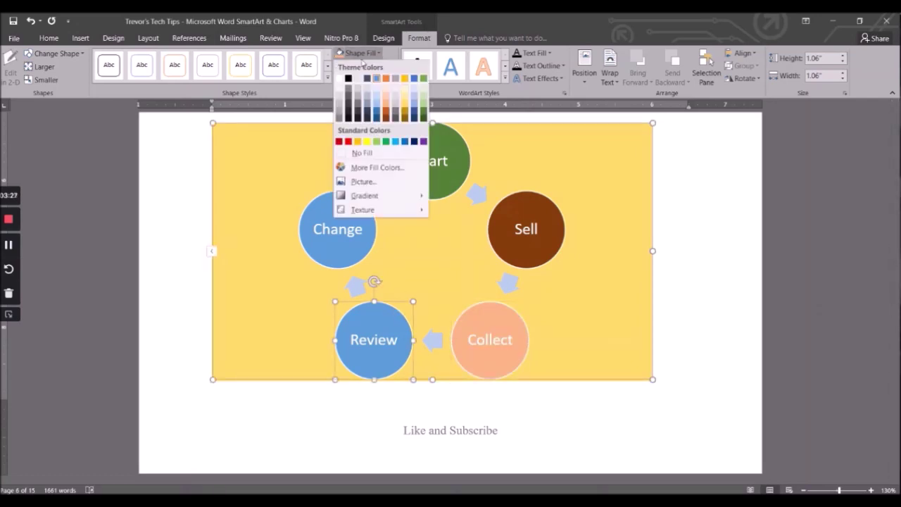
left_click(349, 119)
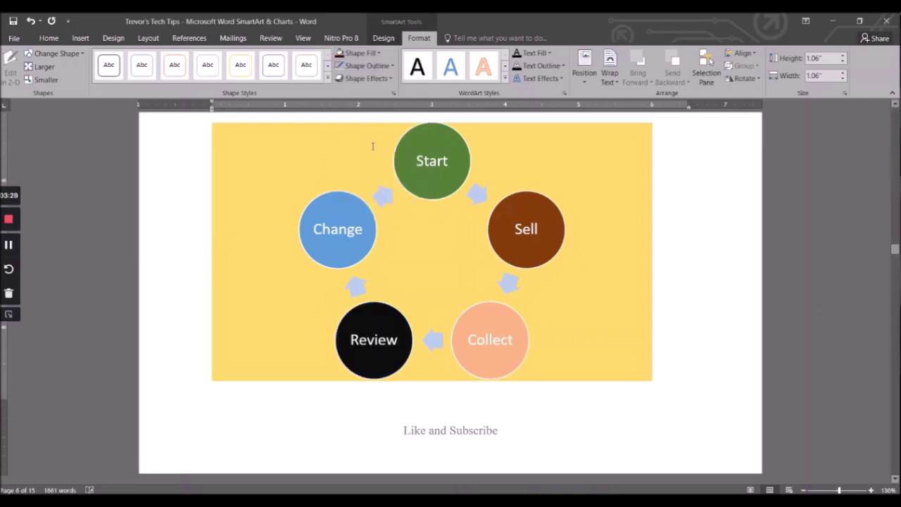
left_click(371, 237)
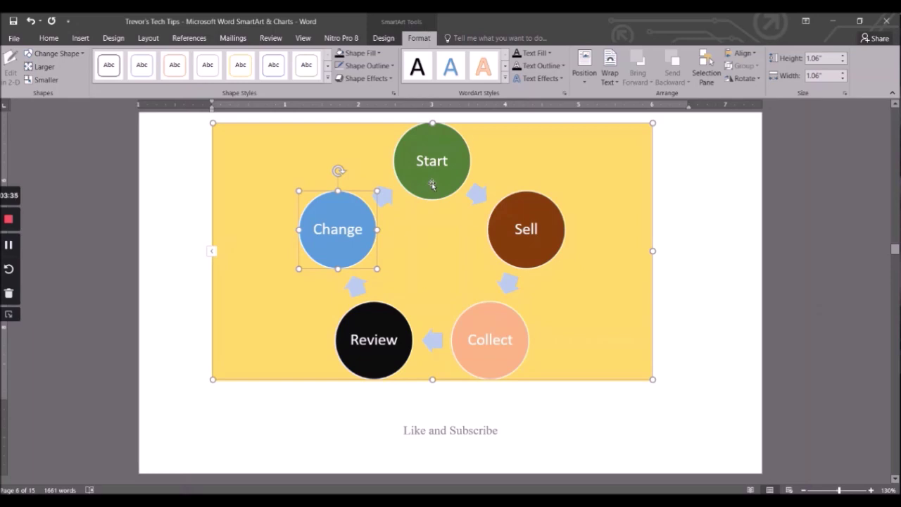
Select all five cycle circles and set their Shape Outline to No Outline
left_click(432, 184, "shift")
left_click(502, 243, "shift")
left_click(478, 341, "shift")
left_click(399, 312, "shift")
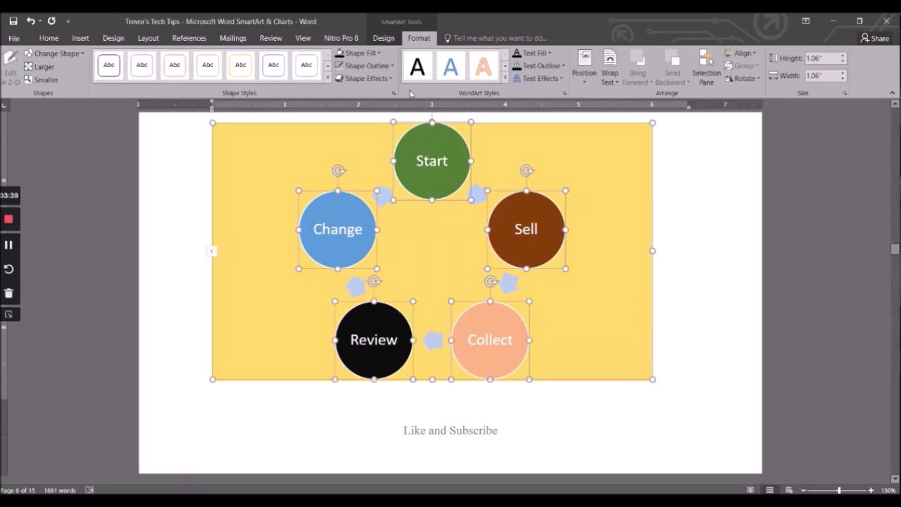
left_click(394, 66)
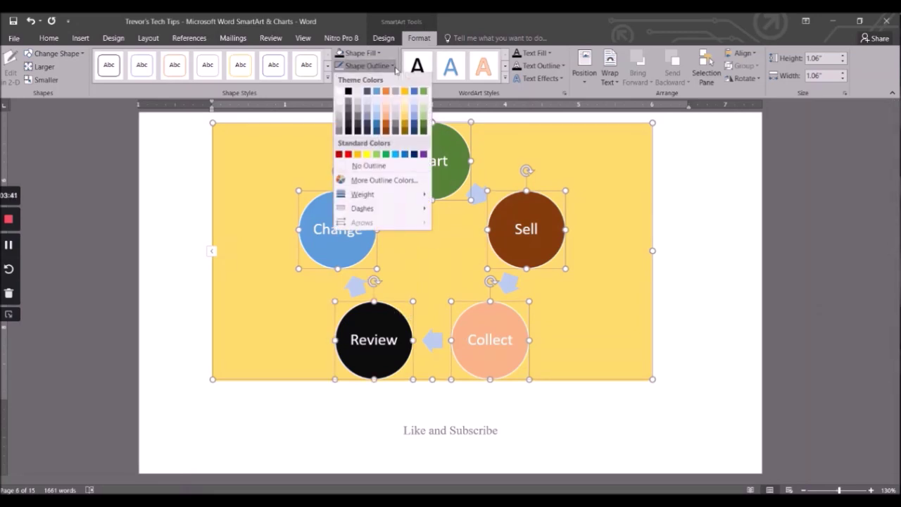
left_click(367, 165)
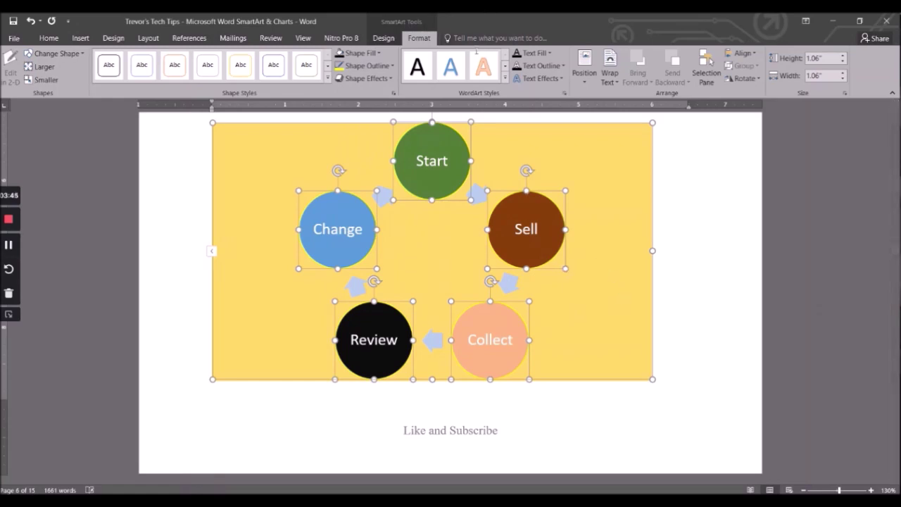
Select the five connecting arrows and fill them purple
left_click(439, 236)
left_click(477, 196)
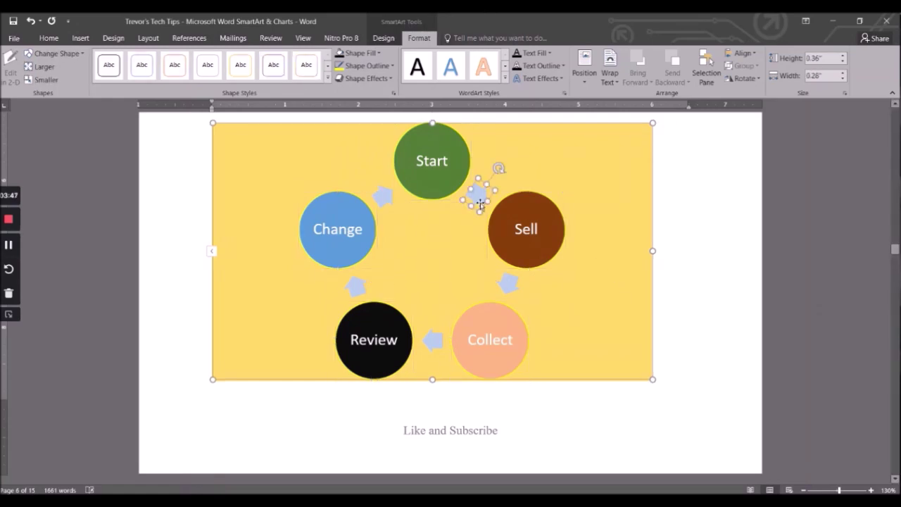
left_click(505, 284, "ctrl")
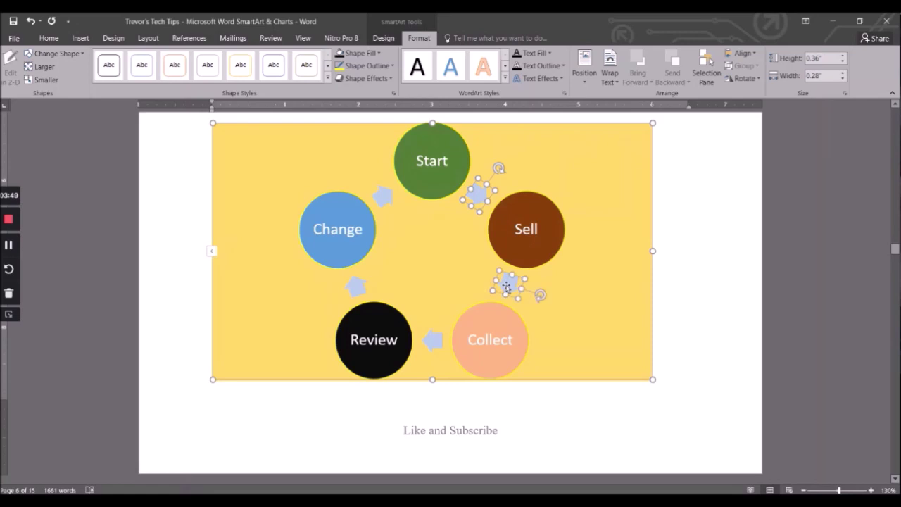
left_click(430, 343, "ctrl")
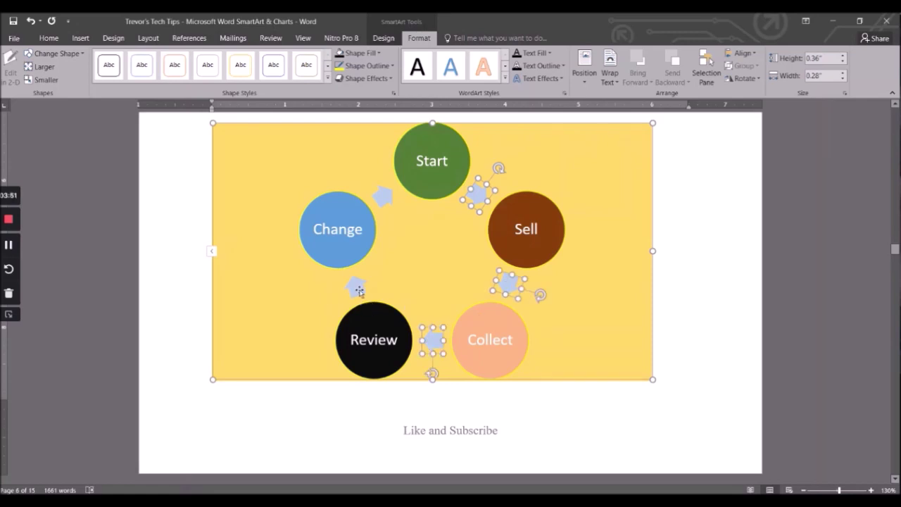
left_click(358, 287, "ctrl")
left_click(381, 199, "ctrl")
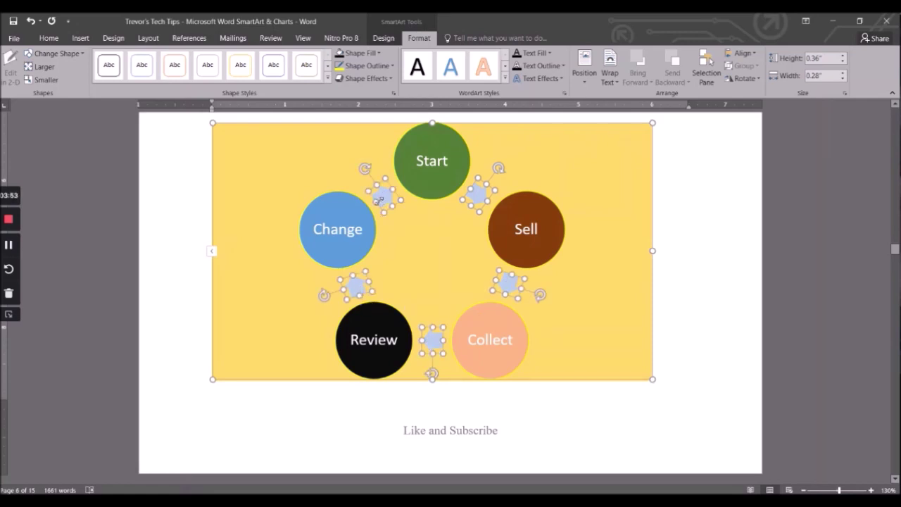
left_click(385, 67)
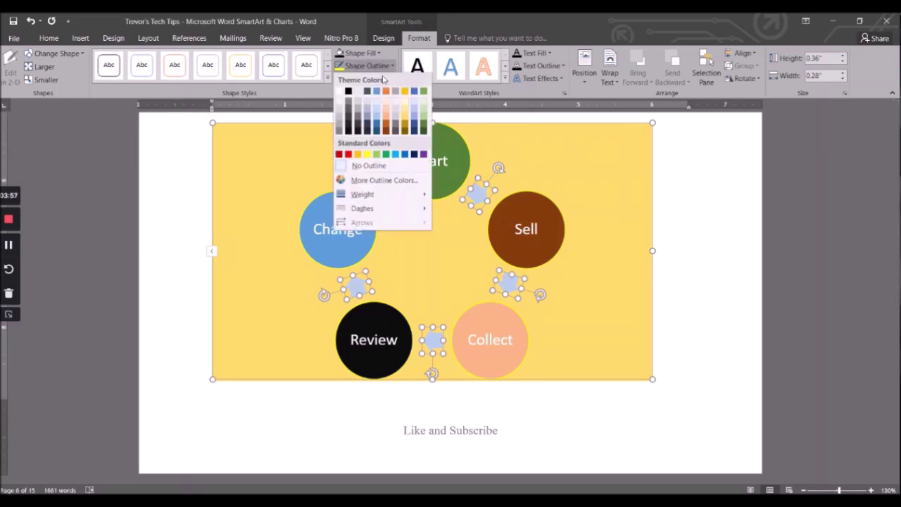
left_click(377, 54)
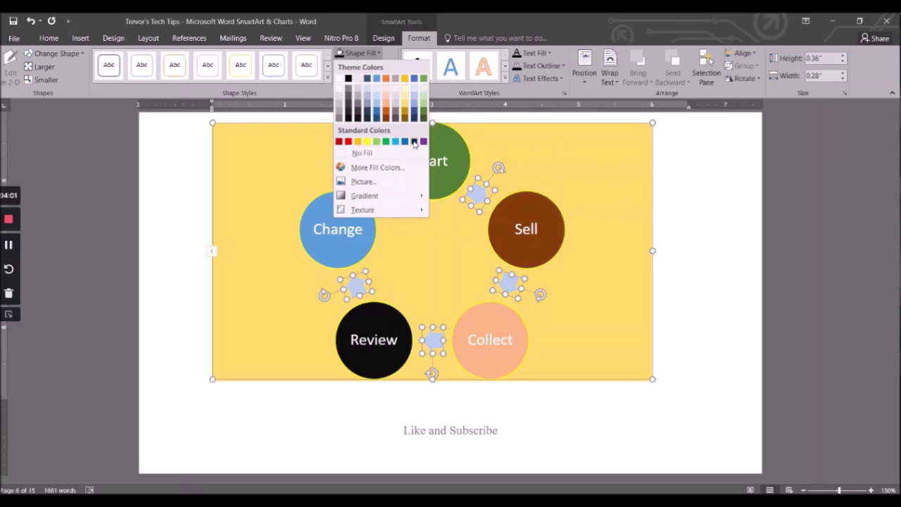
key("Escape")
Reselect the five purple arrows and give them a new outline colour
left_click(551, 286)
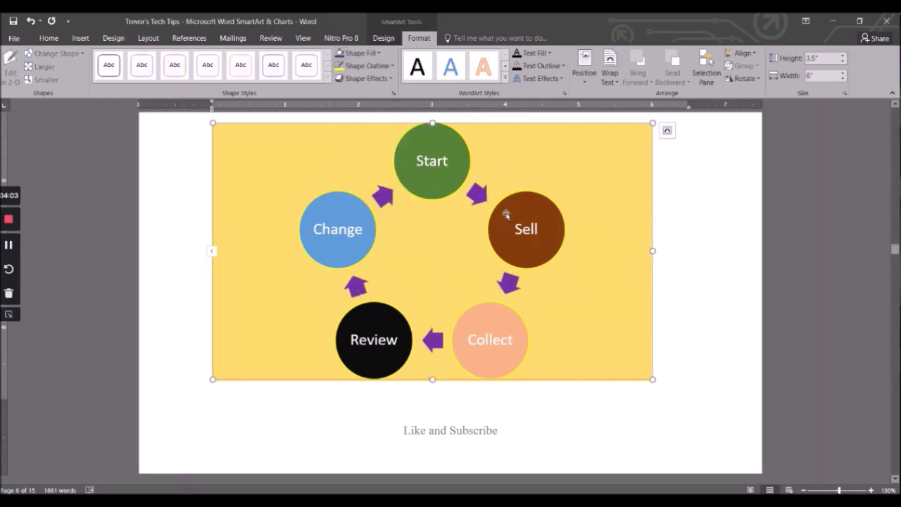
left_click(477, 195)
left_click(509, 285, "ctrl")
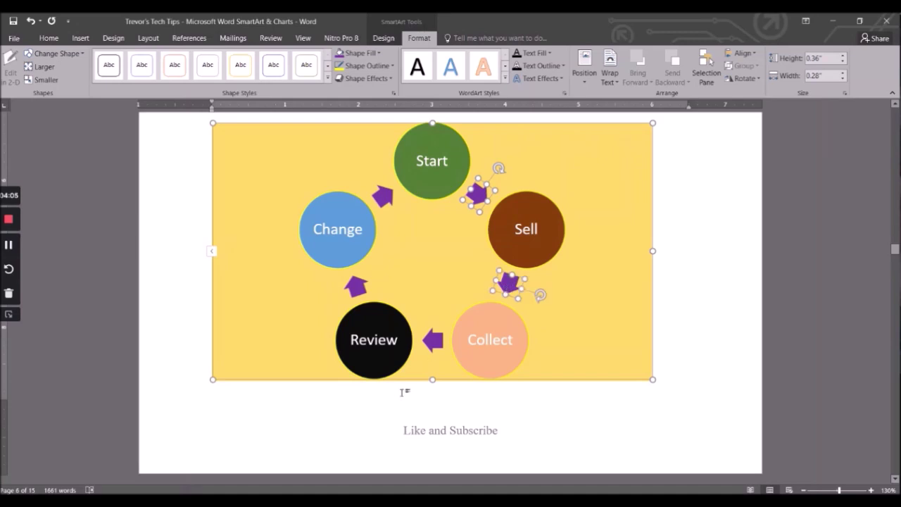
left_click(433, 341, "ctrl")
left_click(357, 284, "ctrl")
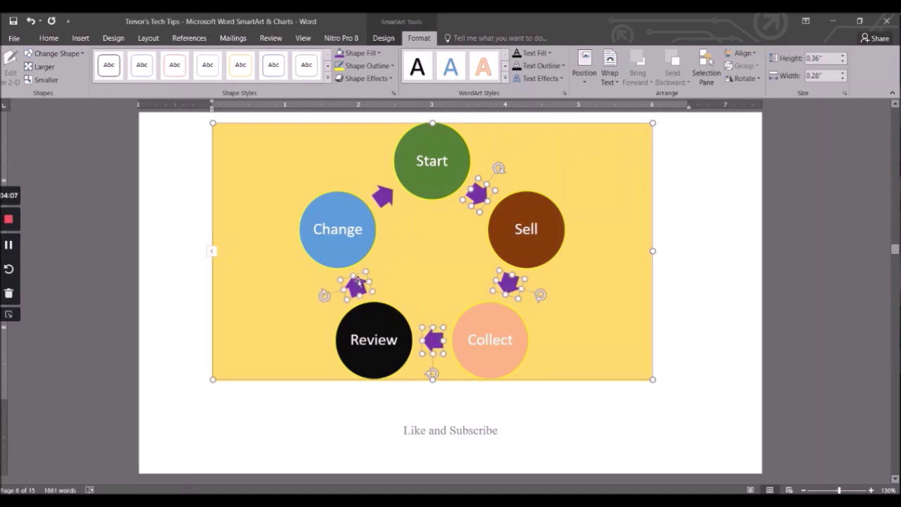
left_click(382, 197, "ctrl")
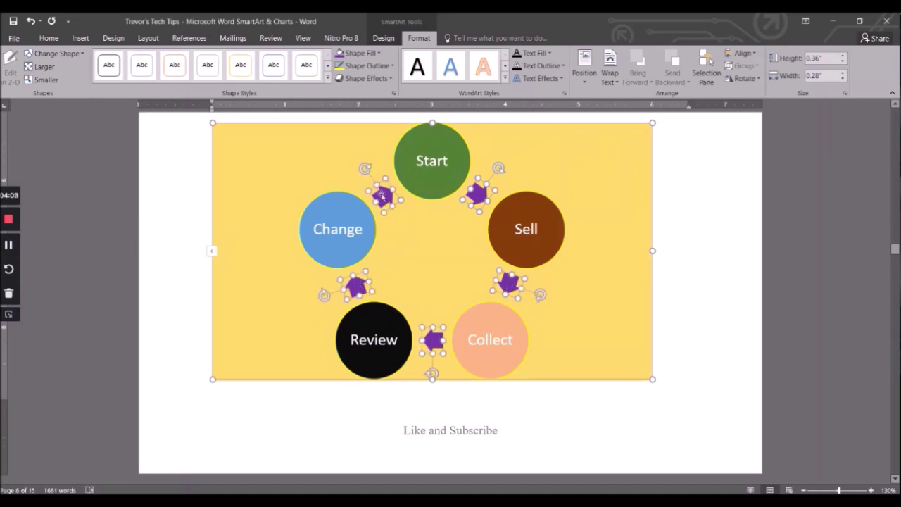
left_click(392, 66)
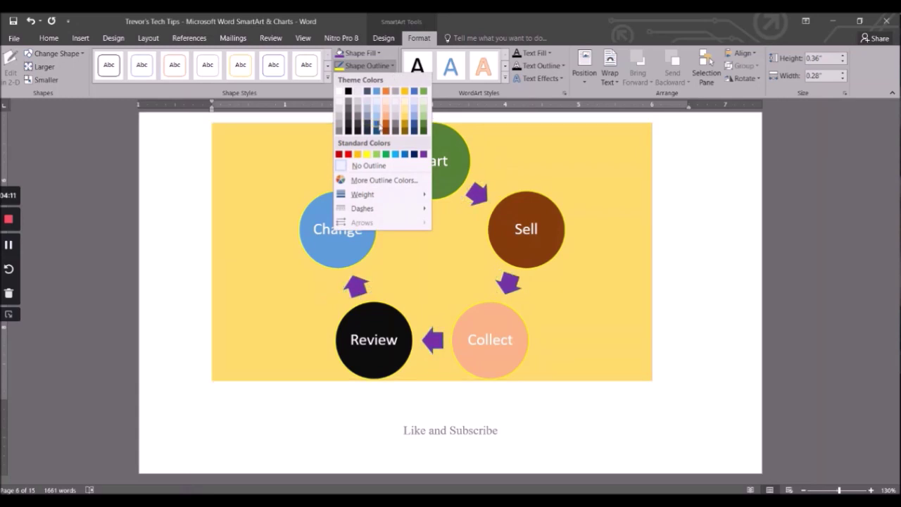
left_click(378, 127)
Enlarge the cycle diagram by dragging its bottom-right corner handle outward
left_click(674, 287)
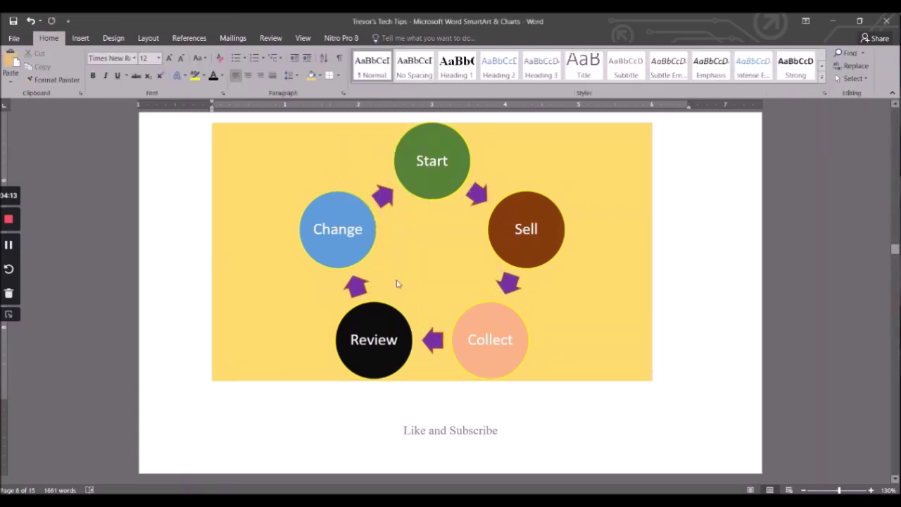
scroll(613, 161, "up", 2)
left_click(611, 383)
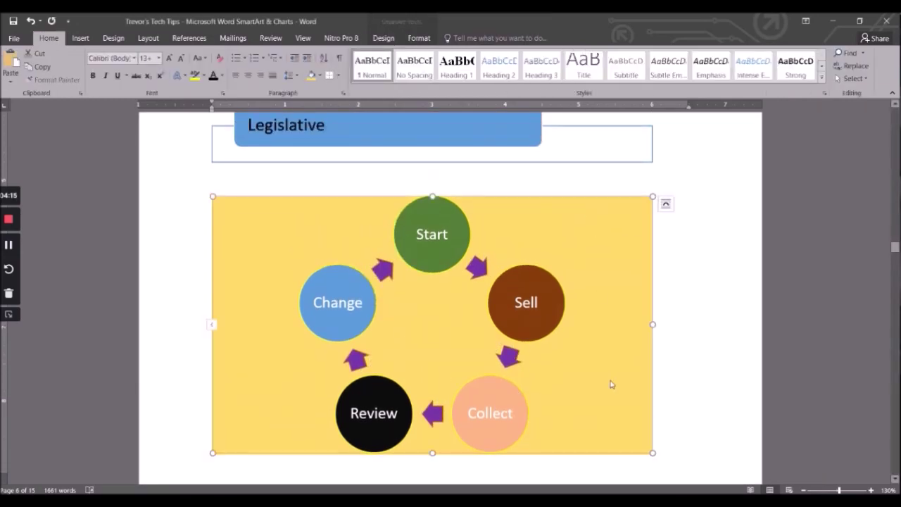
scroll(615, 384, "down", 4)
left_click_drag(652, 306, 676, 336)
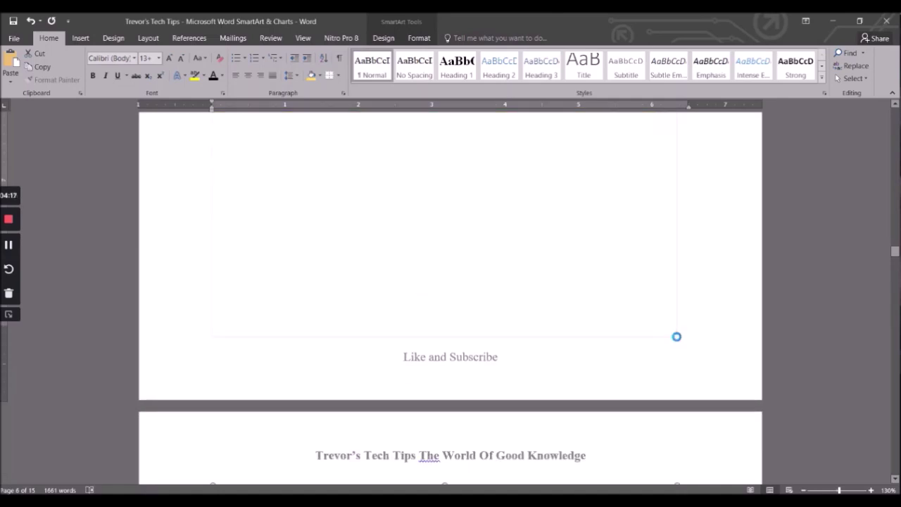
Show the Text Pane and add a sixth 'dfwdf' step after Change
right_click(552, 223)
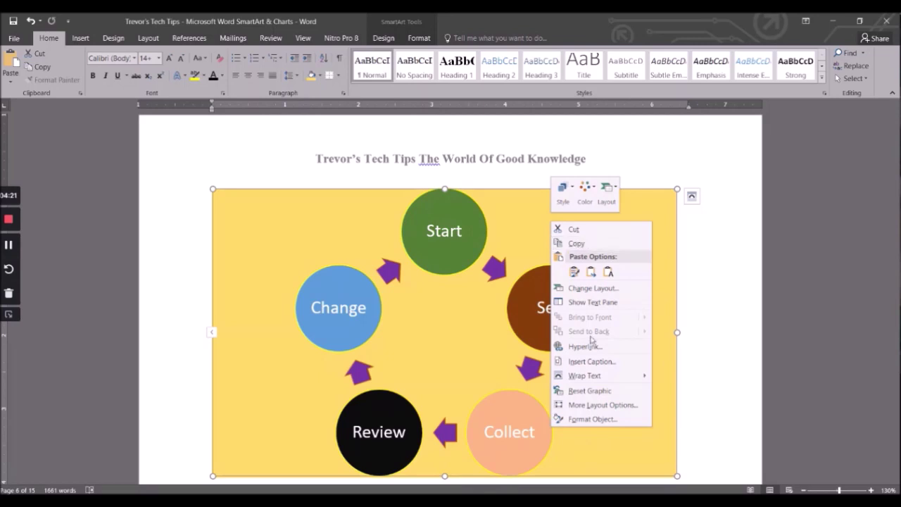
left_click(614, 303)
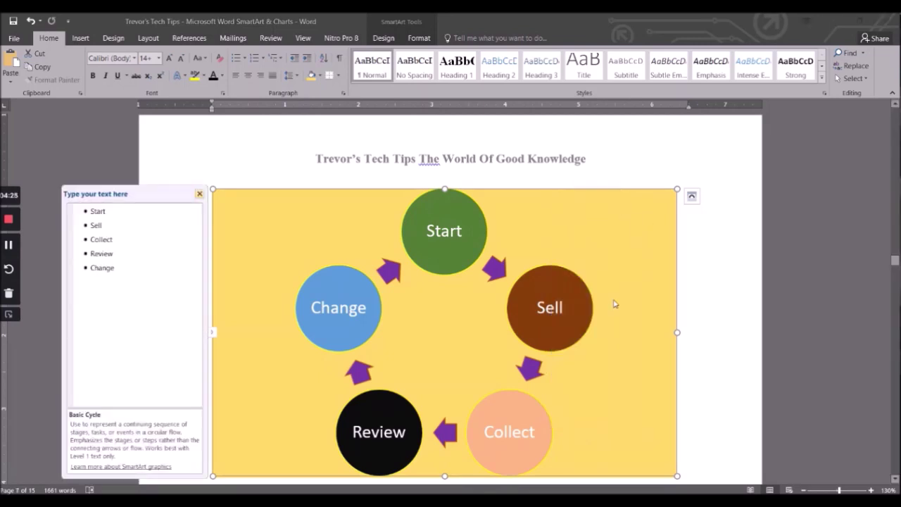
left_click(118, 295)
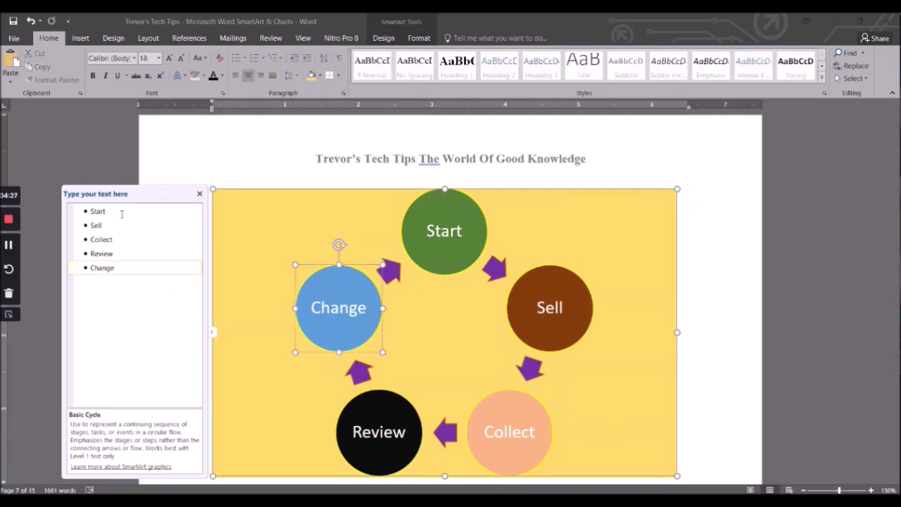
left_click(125, 240)
left_click(125, 272)
key("Return")
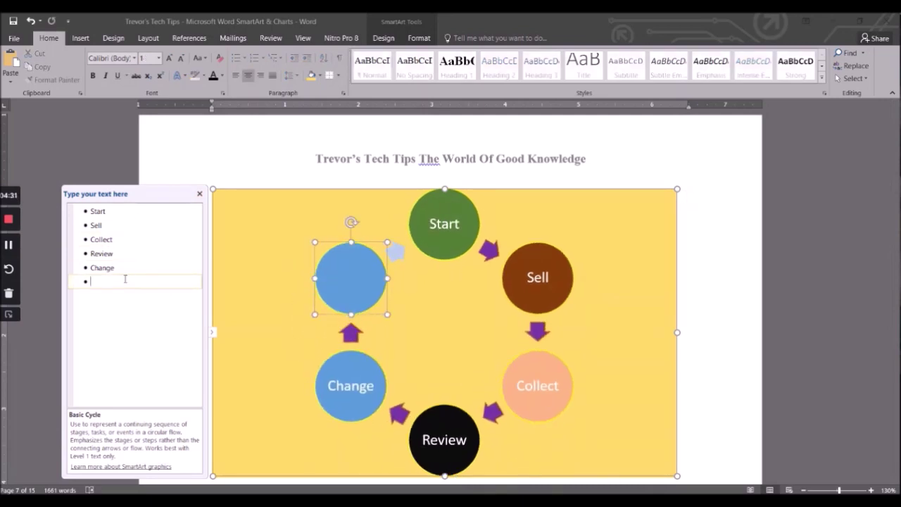
type("dfwdf")
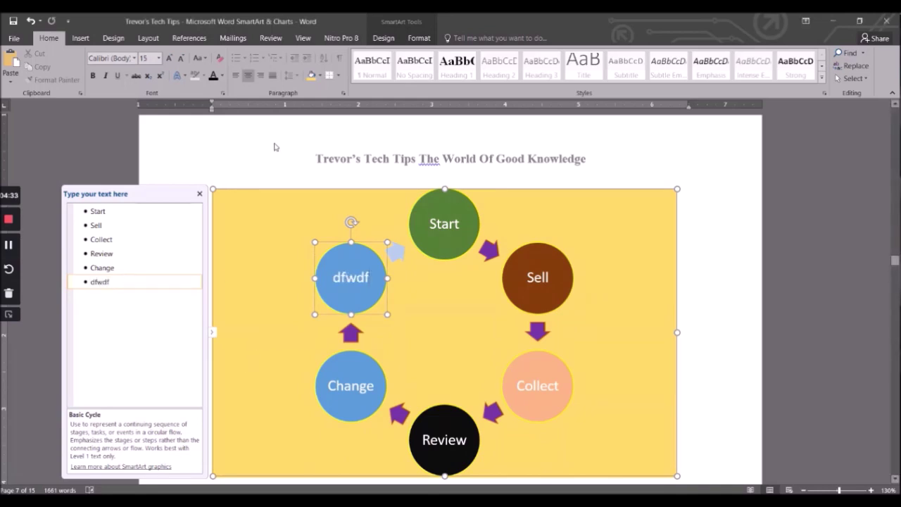
left_click(358, 206)
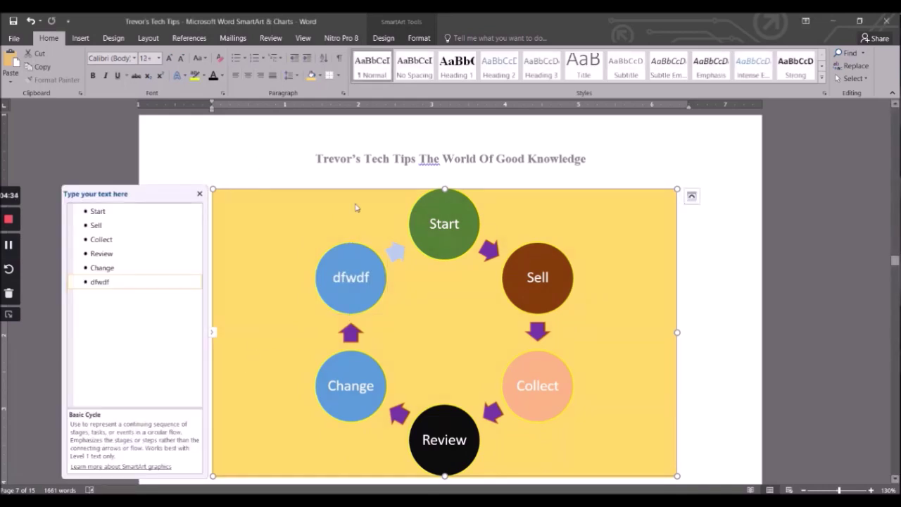
left_click(698, 259)
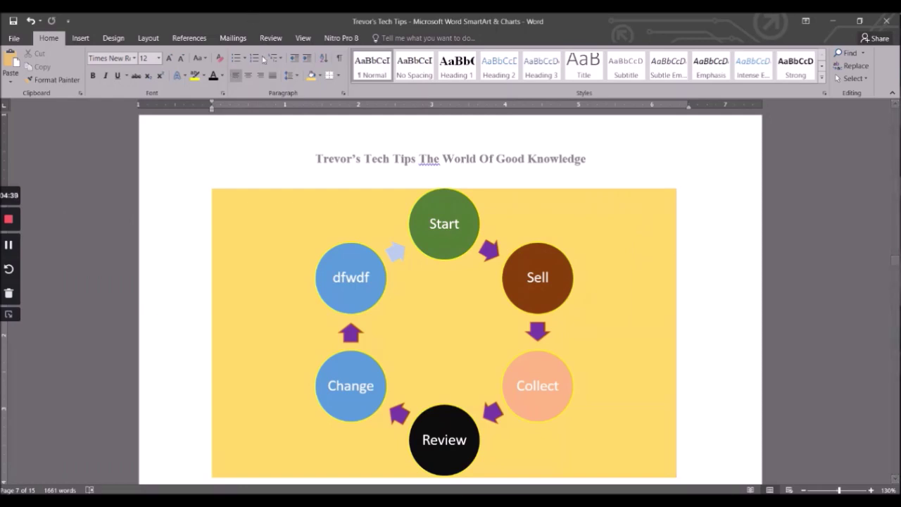
Undo the 'dfwdf' step and the resize, then close the Text Pane
left_click(277, 199)
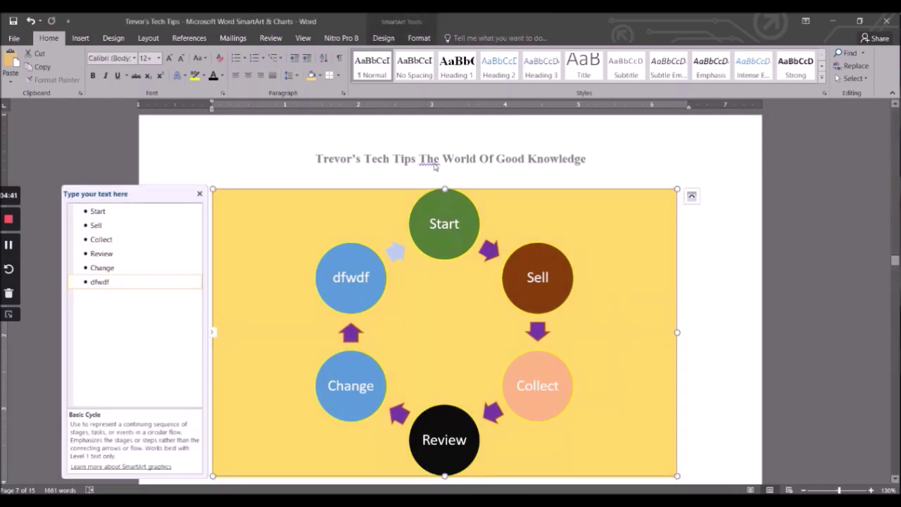
left_click(699, 267)
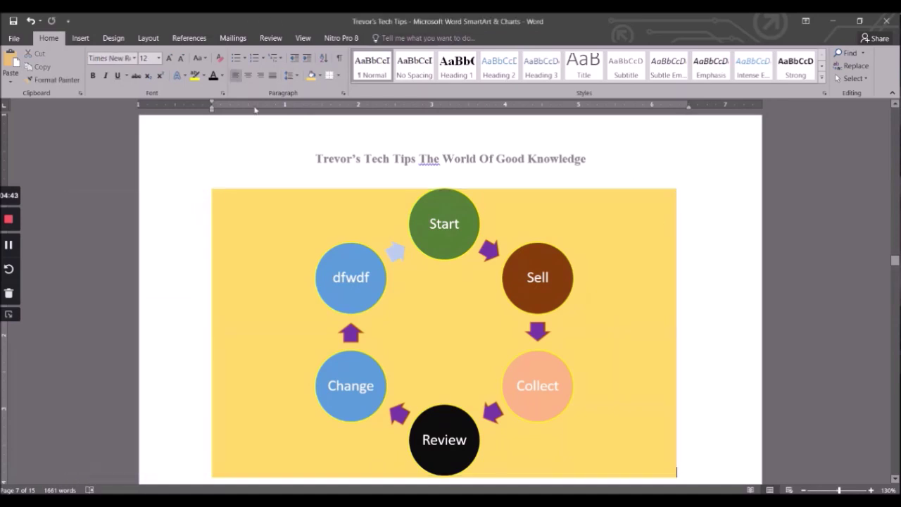
left_click(31, 21)
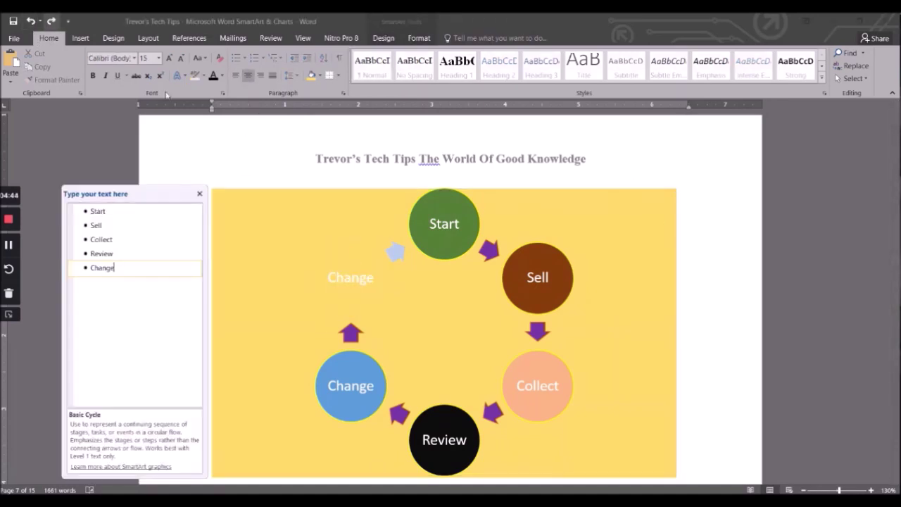
left_click(31, 22)
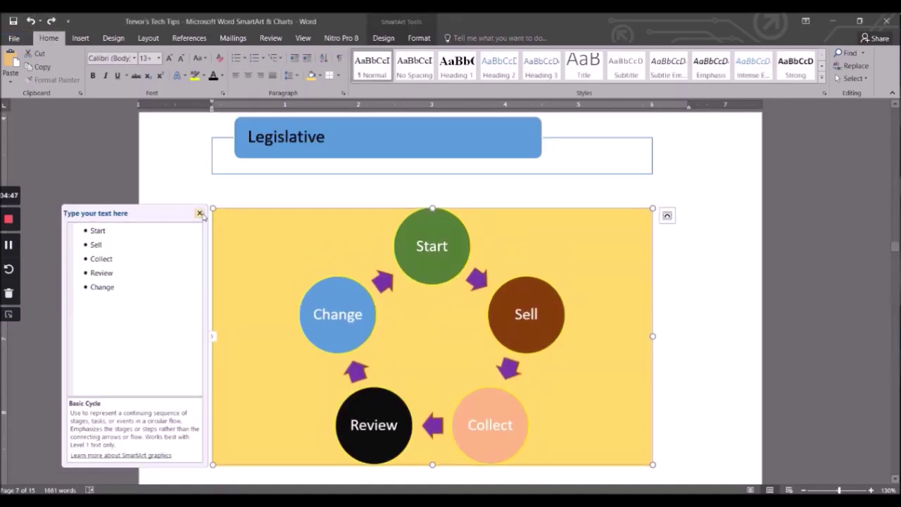
left_click(200, 213)
Deselect the cycle diagram and place the caret on the empty line below the next page's title
left_click(186, 235)
scroll(380, 283, "down", 8)
scroll(316, 334, "up", 2)
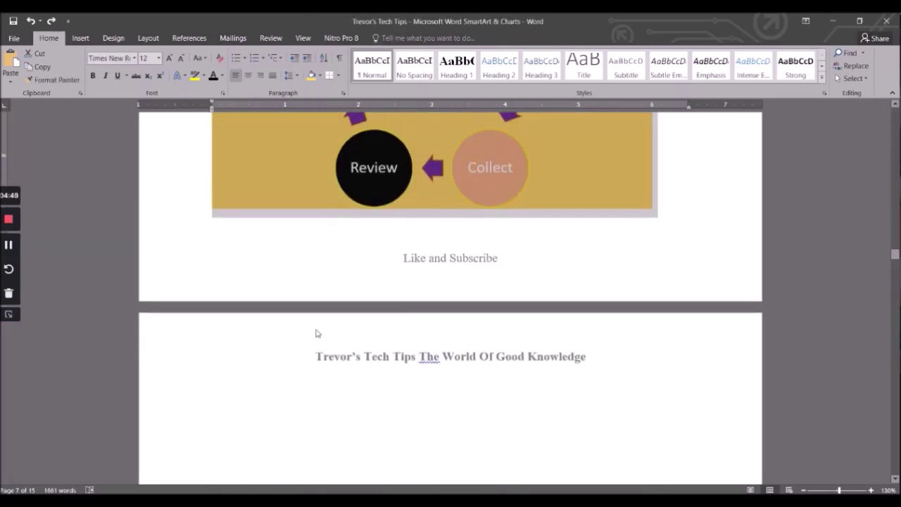
scroll(316, 334, "down", 2)
left_click(302, 320)
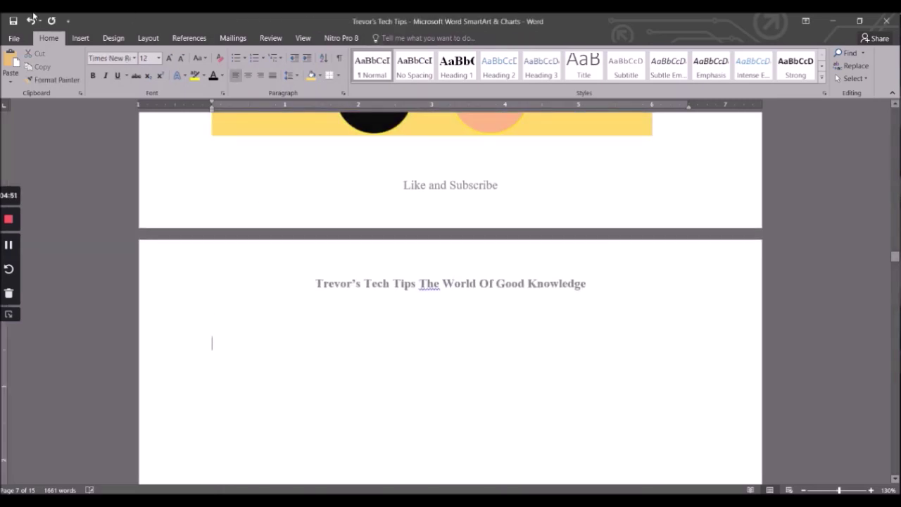
Insert a default clustered column chart at the caret
left_click(81, 39)
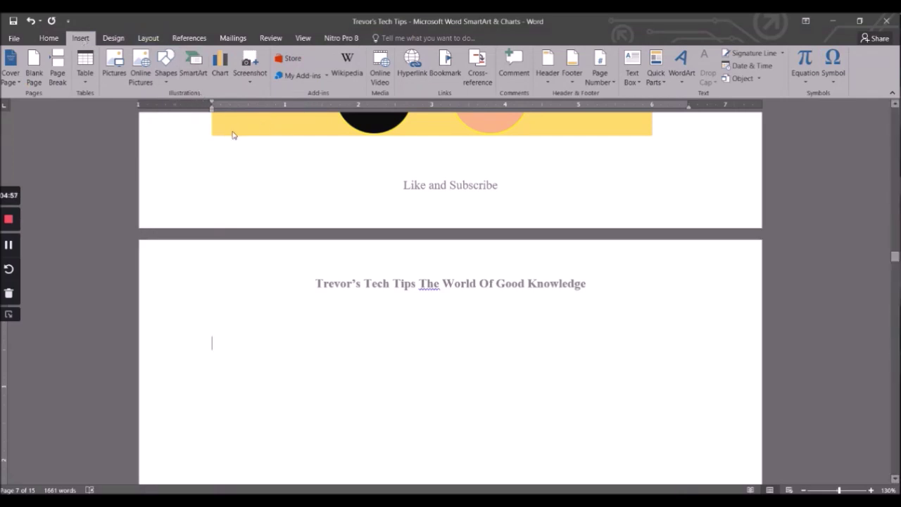
left_click(220, 65)
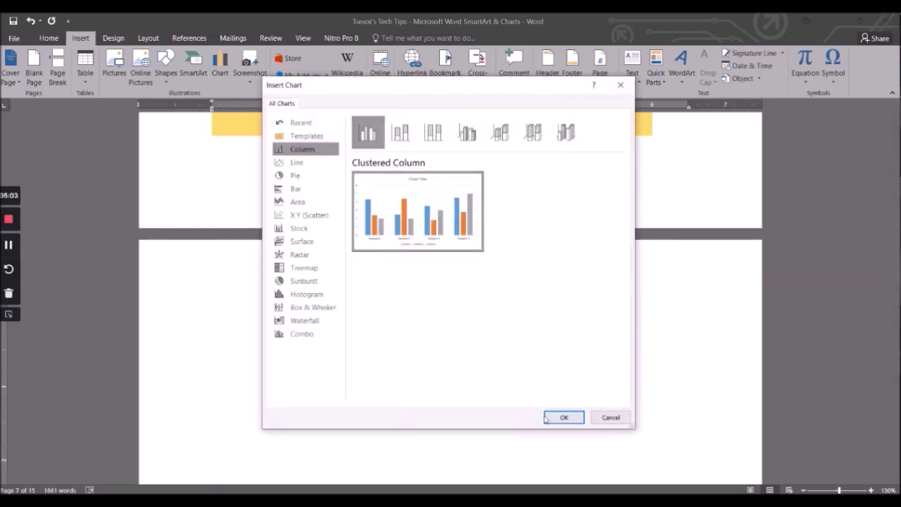
left_click_drag(337, 95, 247, 114)
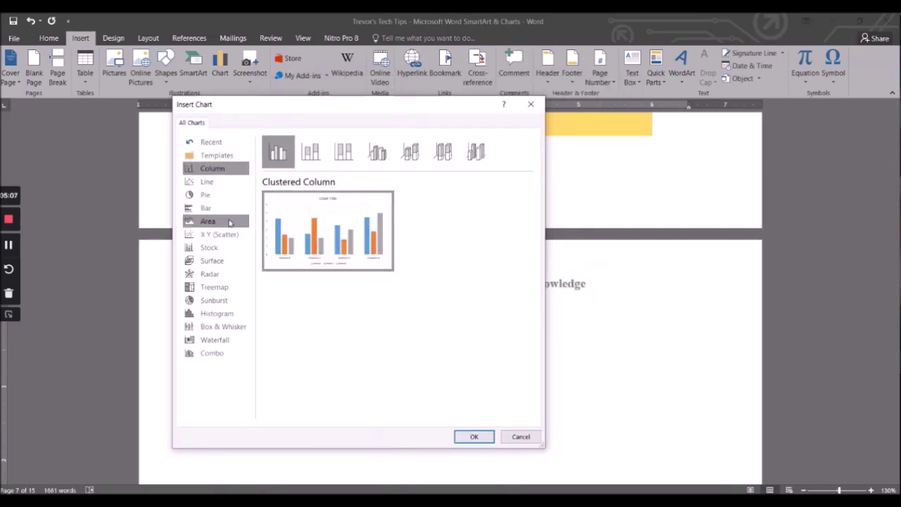
left_click(473, 436)
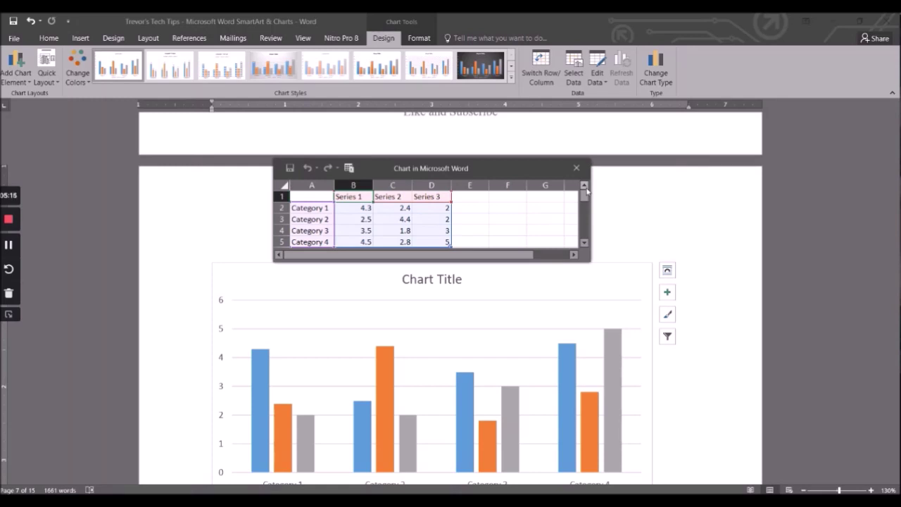
Enlarge the chart data sheet and name the series Class1, Class2 and Class3
left_click_drag(593, 261, 642, 263)
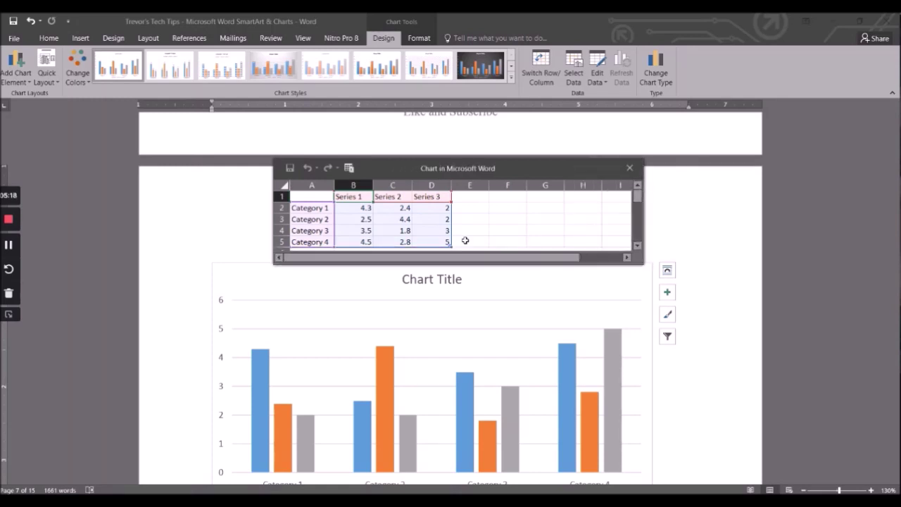
left_click(321, 209)
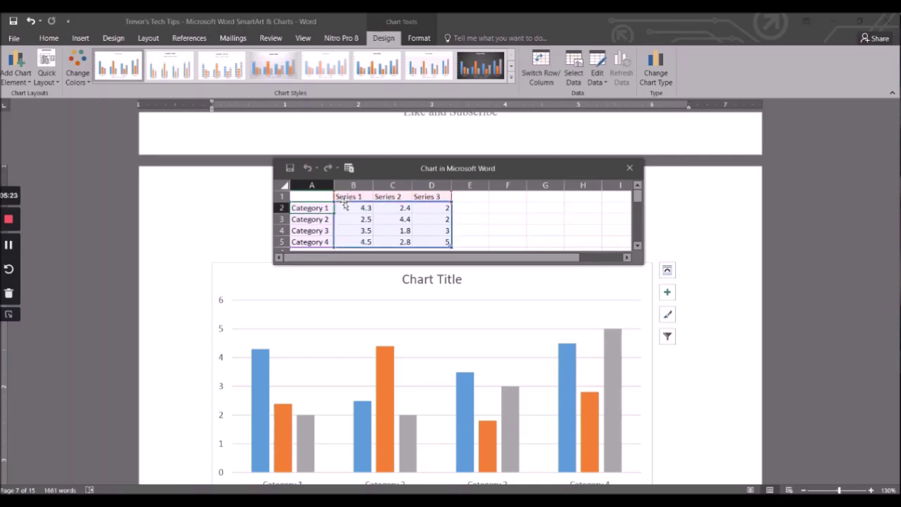
left_click(346, 196)
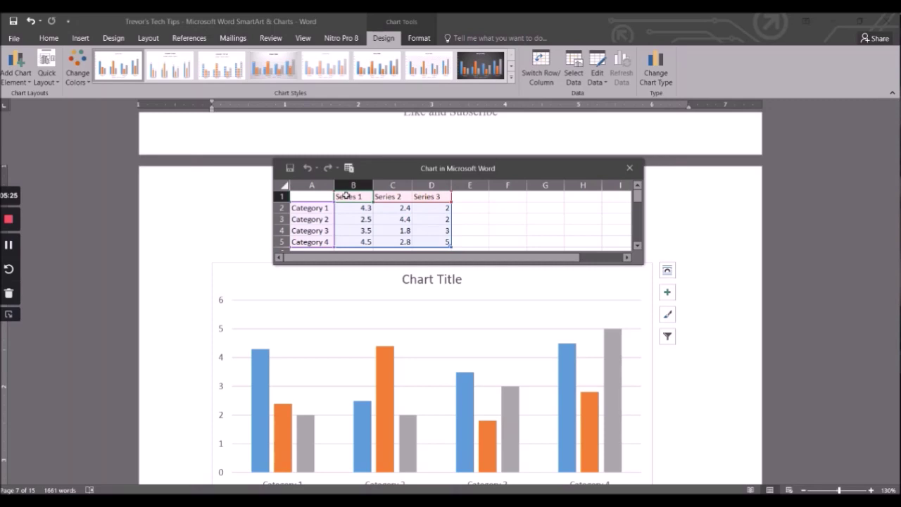
type("Cla")
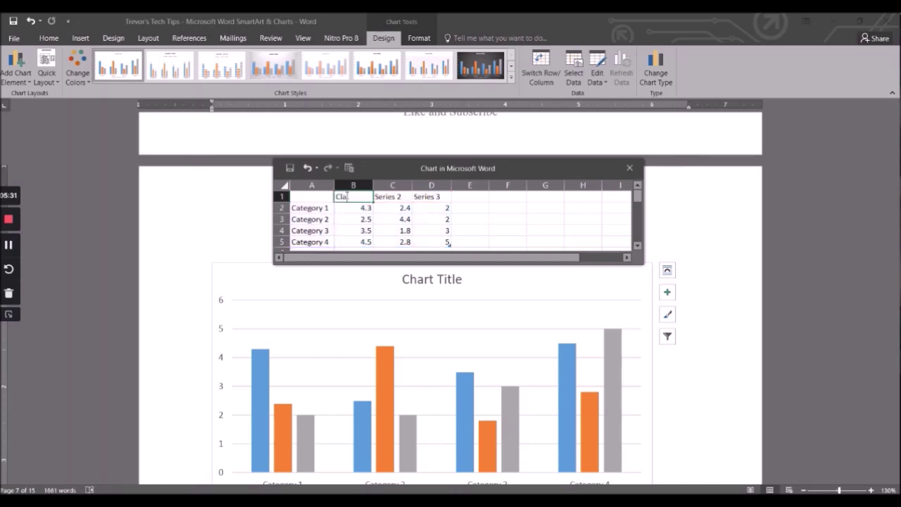
type("ss1")
key("Tab")
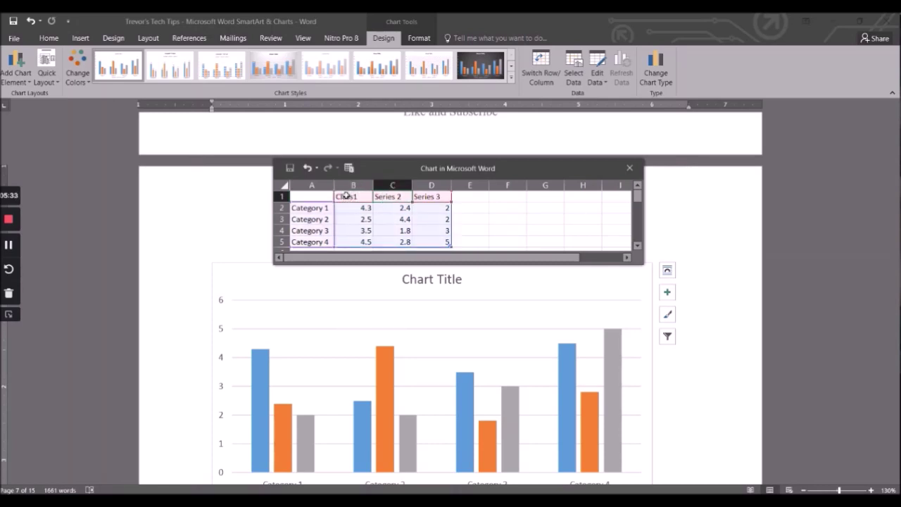
type("V")
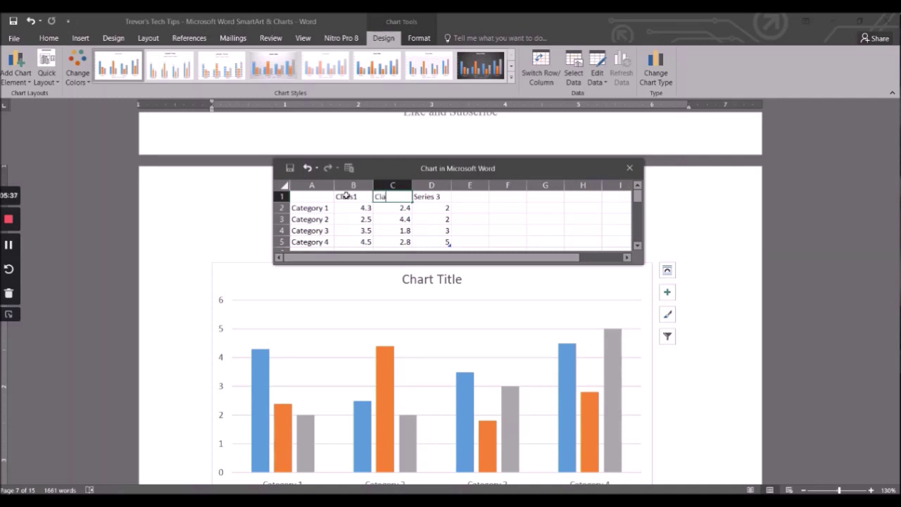
type("lass2")
key("Tab")
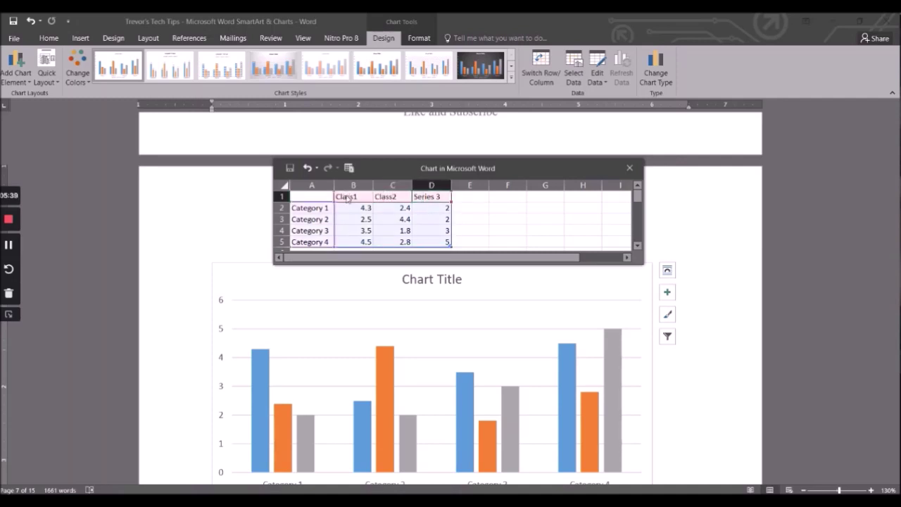
type("Class3")
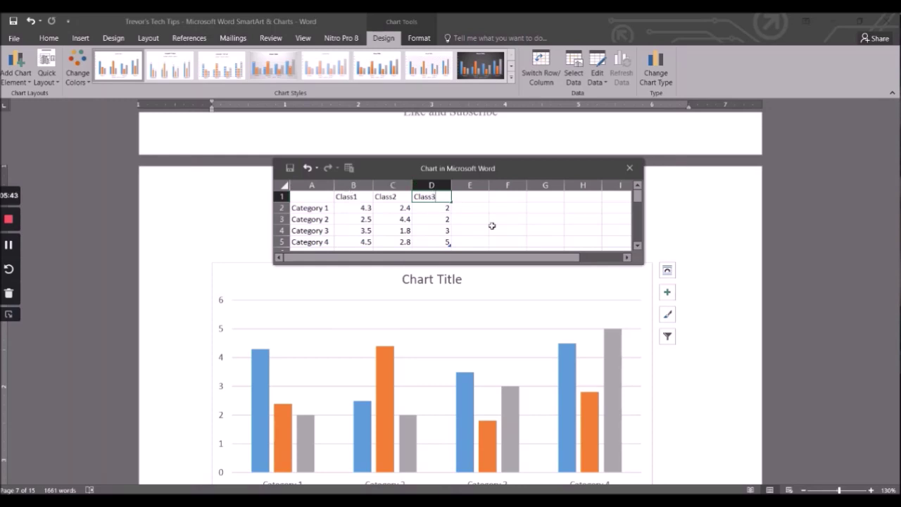
left_click(655, 260)
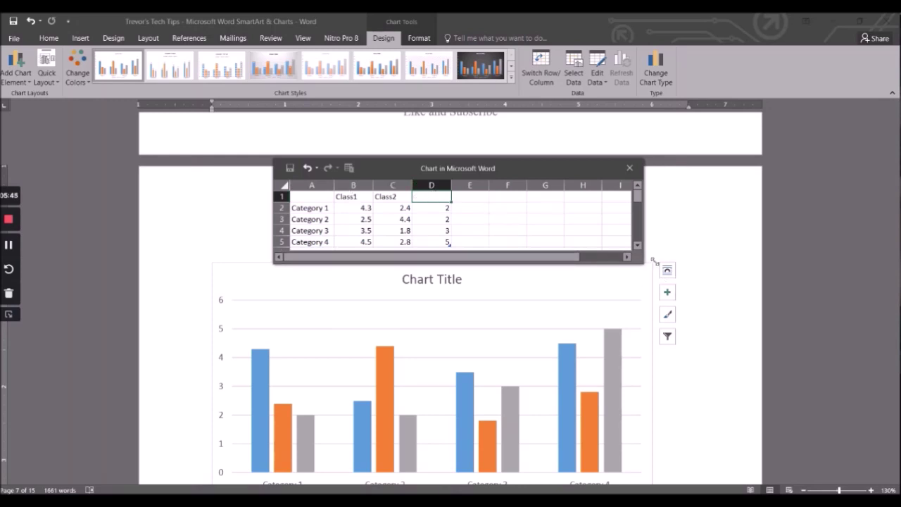
Enter the categories Sunday, MoNDAY, Tuesday and Wed in A2:A5
left_click_drag(655, 260, 711, 268)
left_click(302, 206)
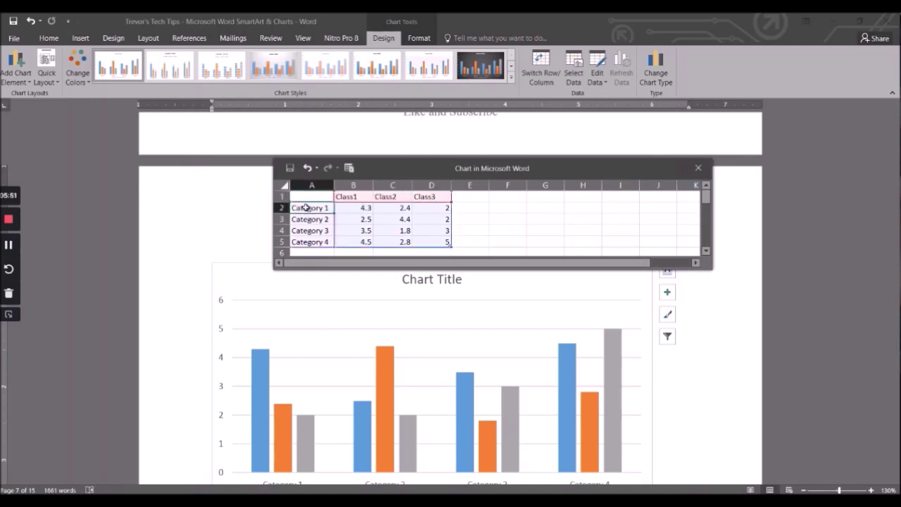
type("Sunday")
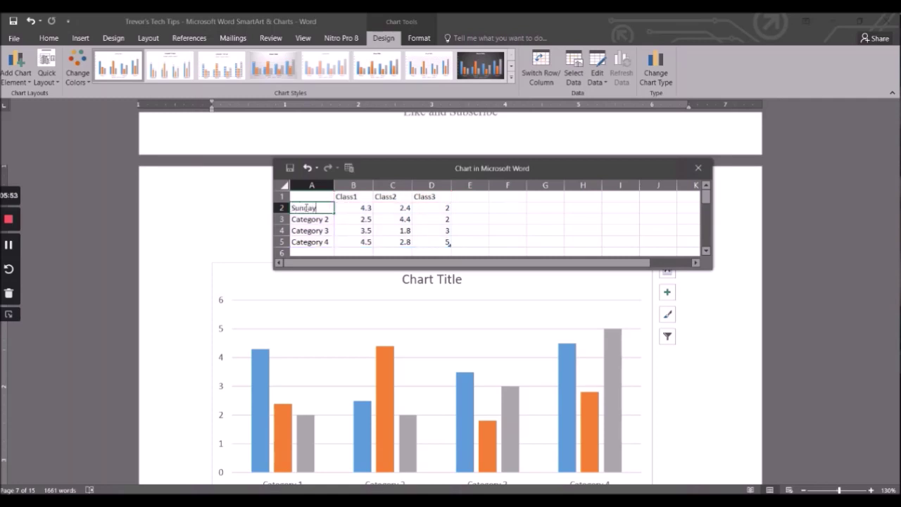
key("Return")
type("MoNDAY")
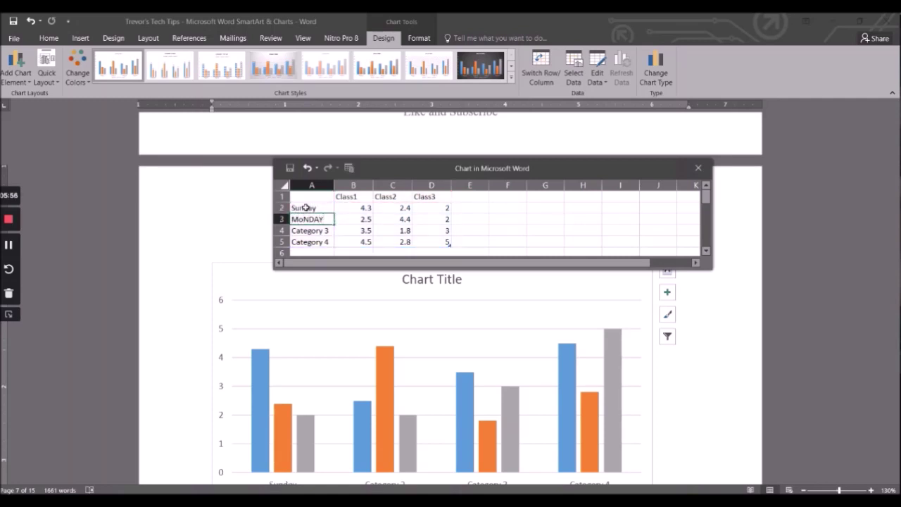
key("Return")
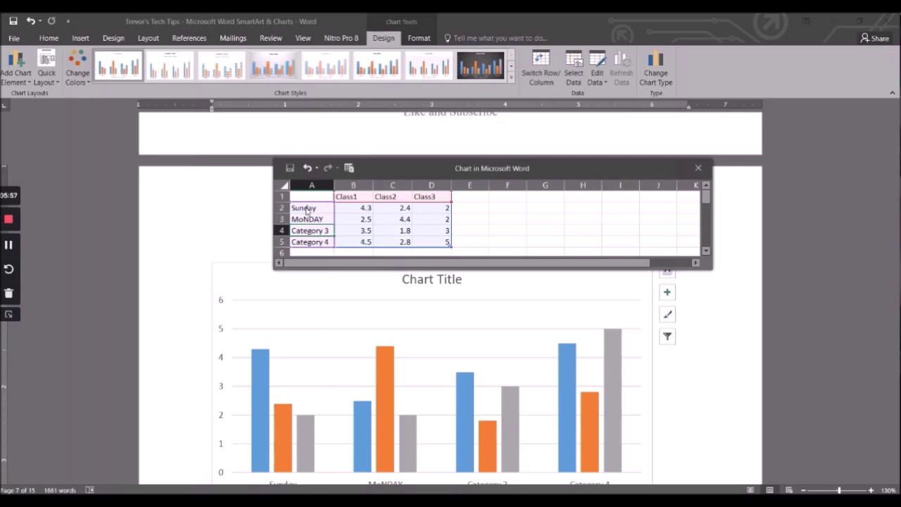
type("Tuesday")
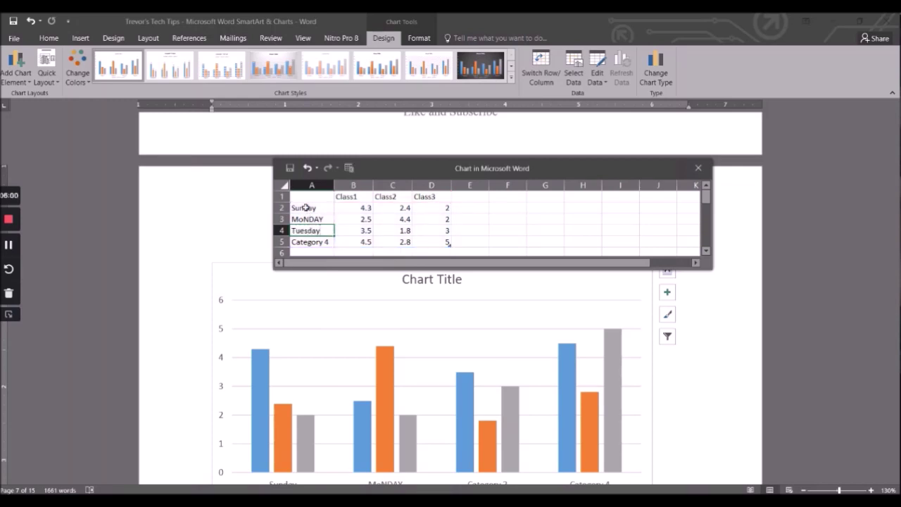
key("Return")
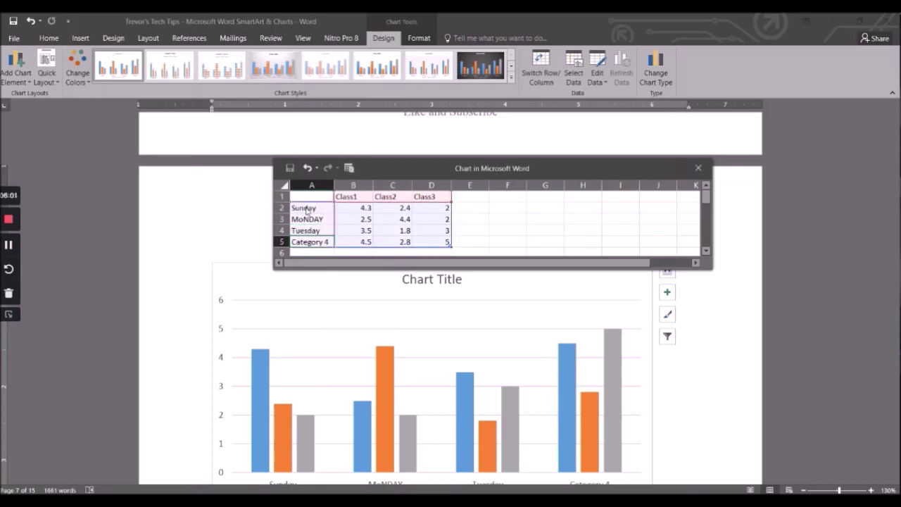
type("Wed")
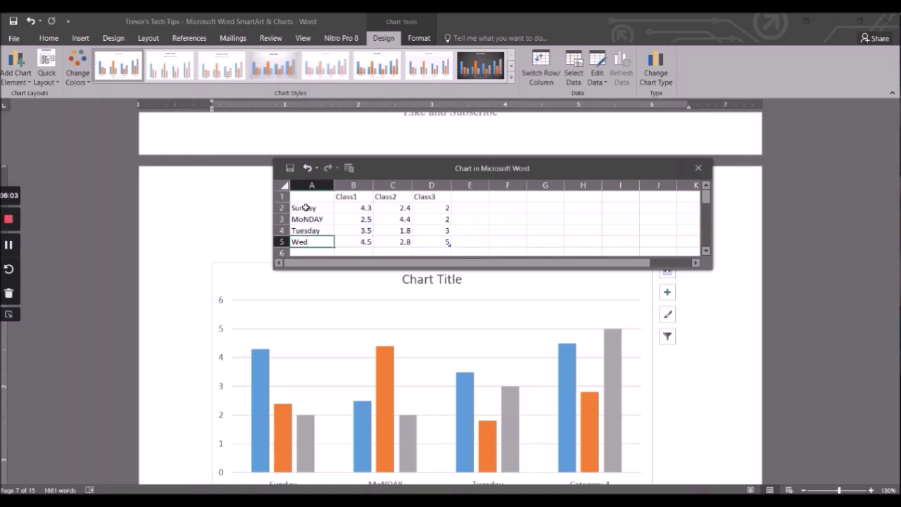
key("ctrl+Return")
Enter Sunday's values 5, 5, 3 and MoNDAY's Class1 3 and Class2 2
left_click(362, 210)
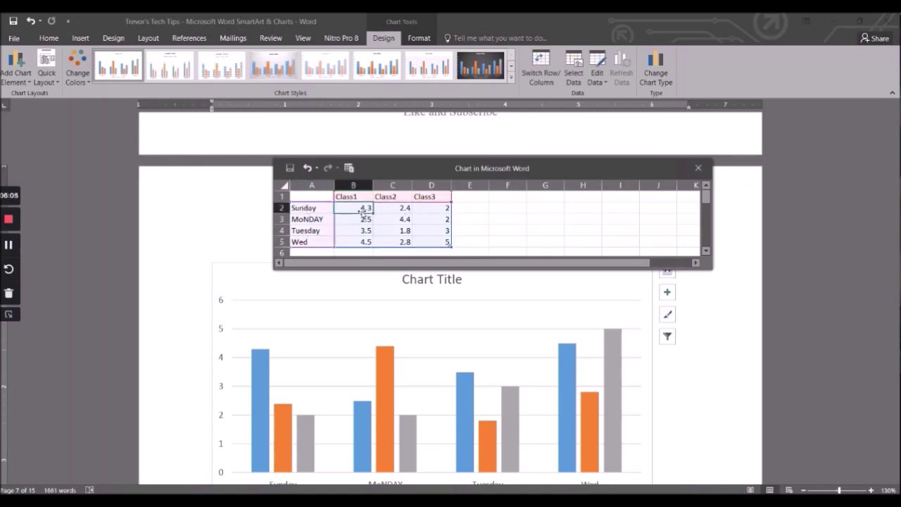
type("5")
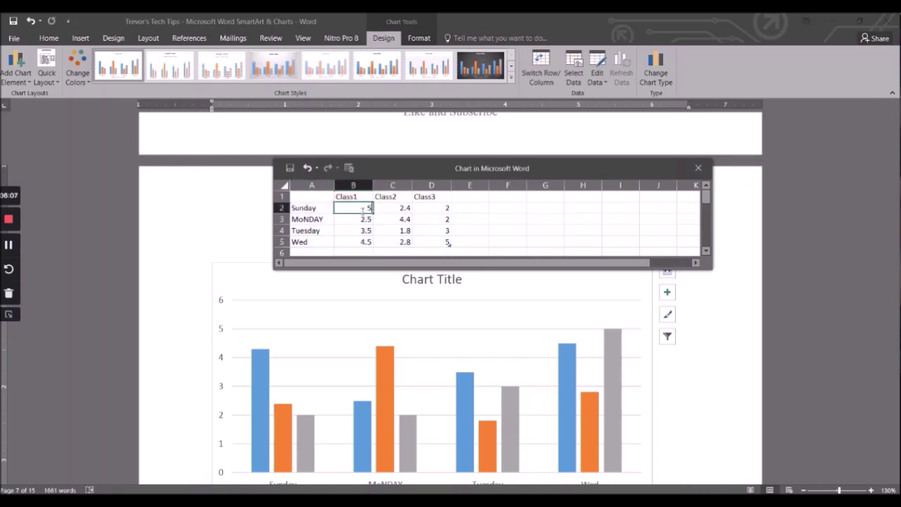
key("Tab")
type("5")
key("Tab")
type("3")
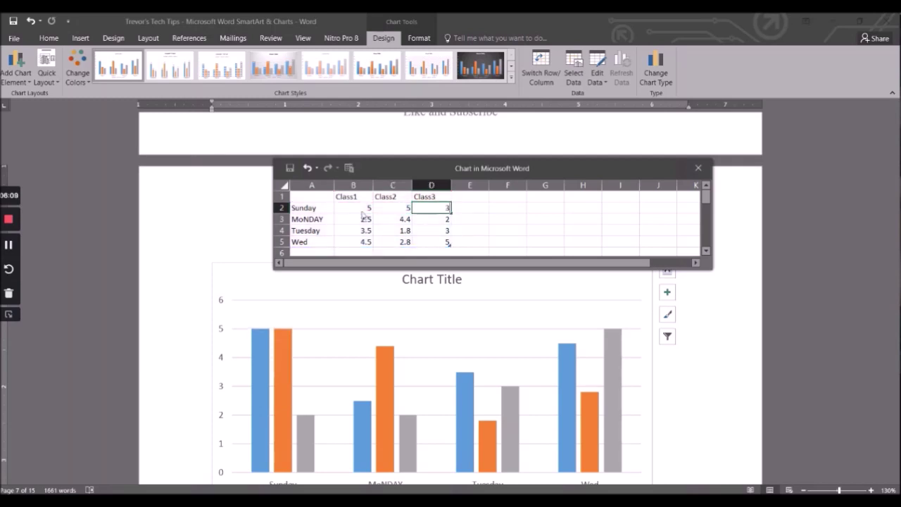
key("Return")
key("Left")
type("2")
key("Left")
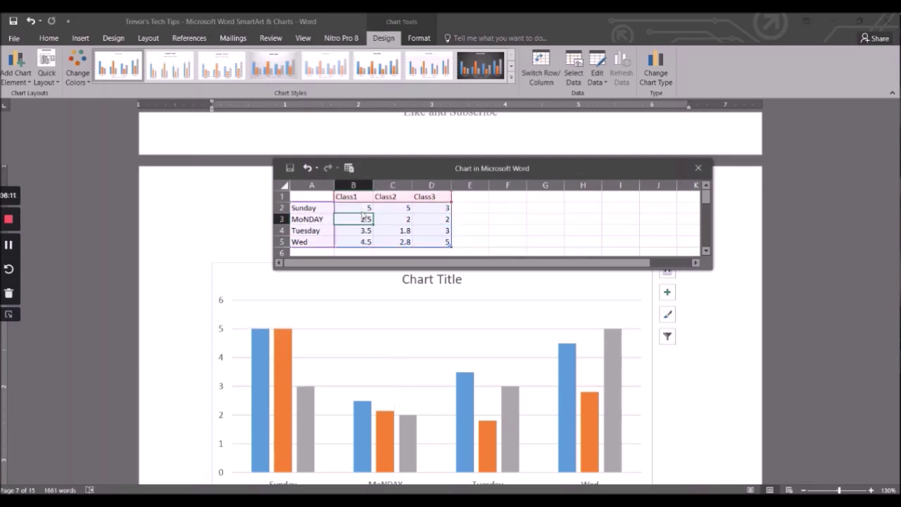
type("3")
key("Return")
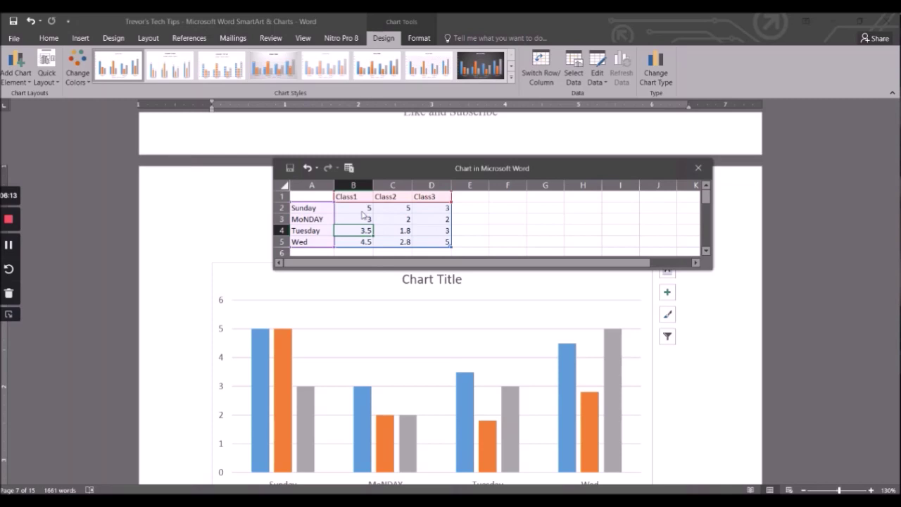
Enter Tuesday's Class1 and Class2 values of 5 and Wed's values of 8
type("5")
key("Tab")
type("5")
key("Return")
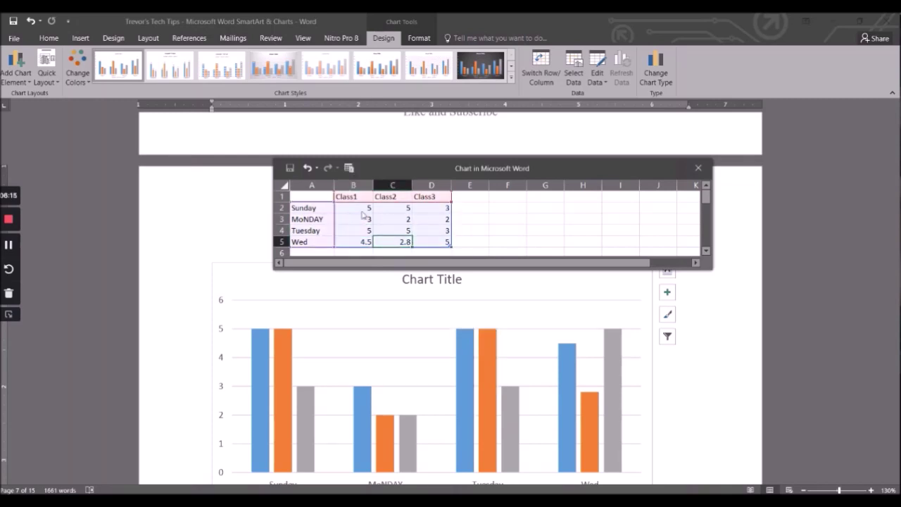
type("8")
key("Left")
type("8")
key("Tab")
key("Up")
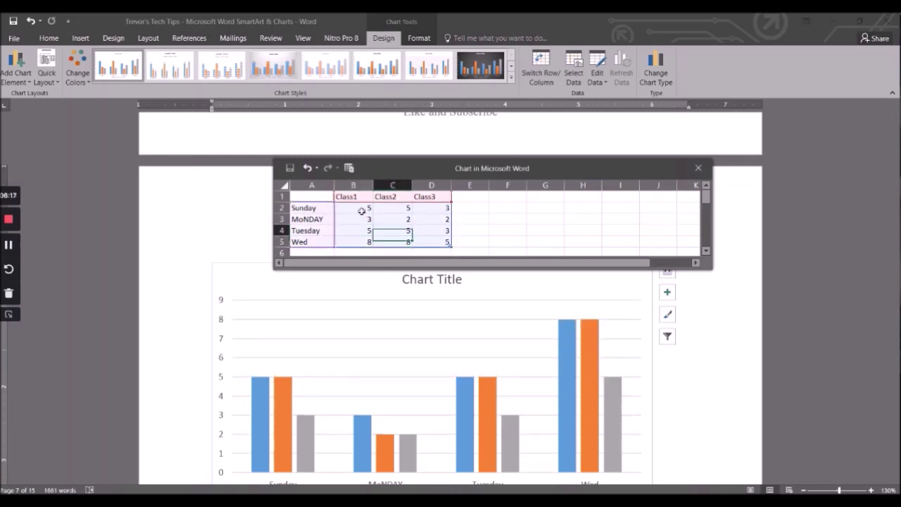
key("Up")
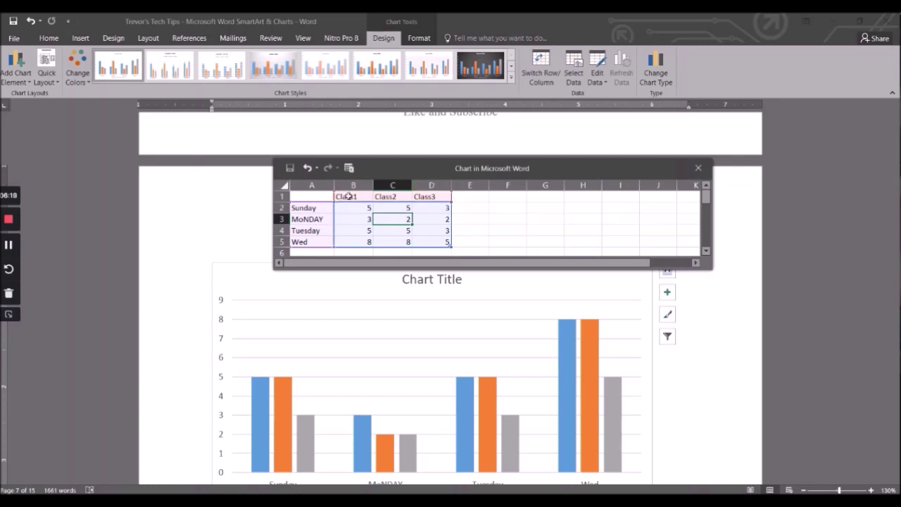
Review the Class2–Class3 columns and Tuesday–Wed rows, then close the data sheet
left_click_drag(391, 185, 430, 185)
left_click(430, 185)
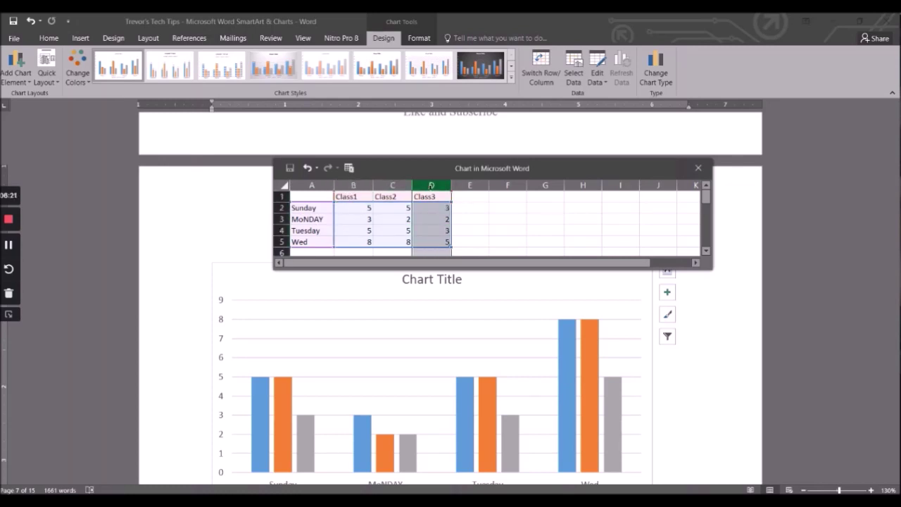
left_click(280, 230)
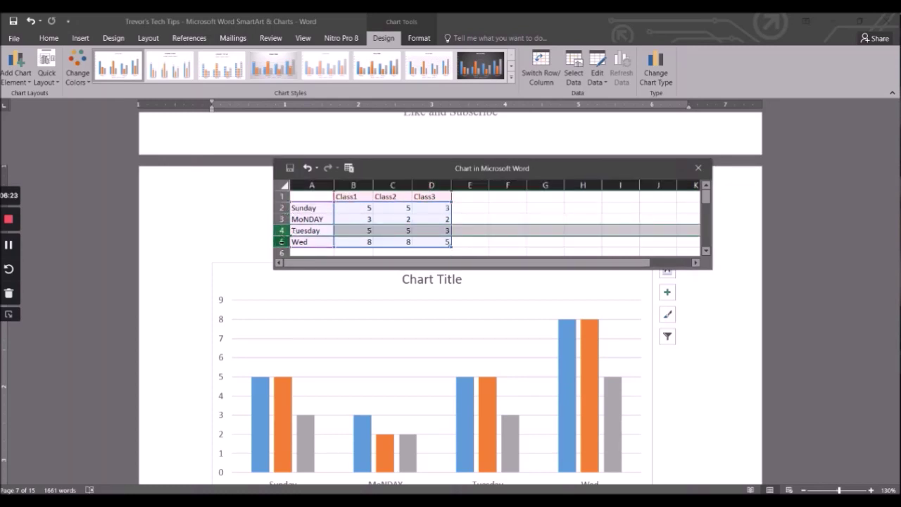
left_click(281, 242)
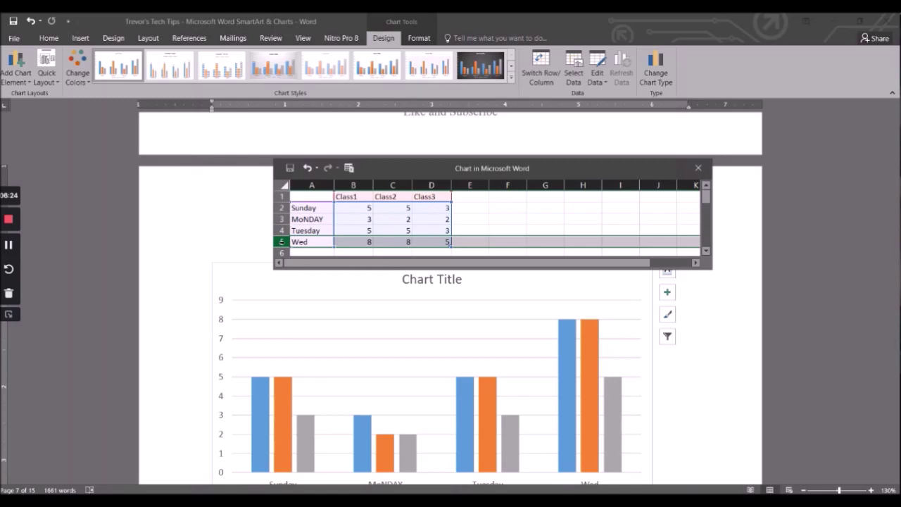
left_click(697, 167)
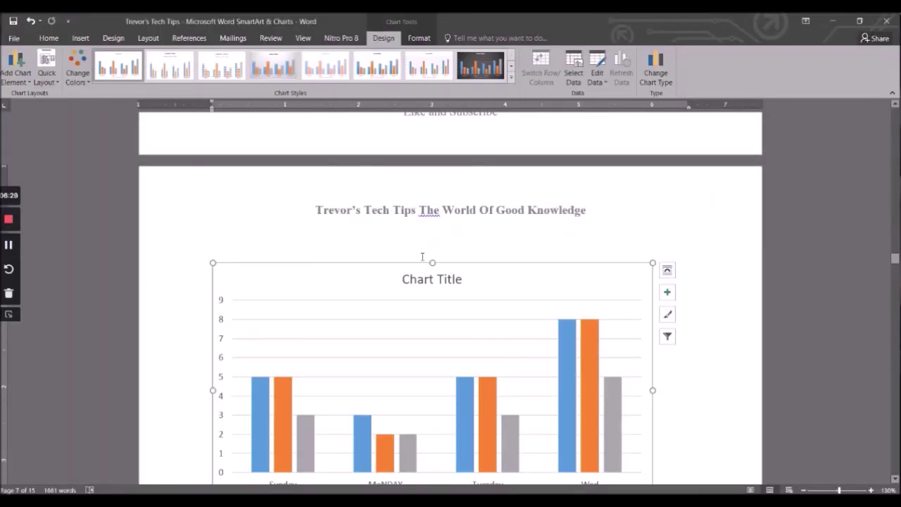
Inspect the chart's legend, Class2 and Class3 series, chart area and title
left_click(422, 257)
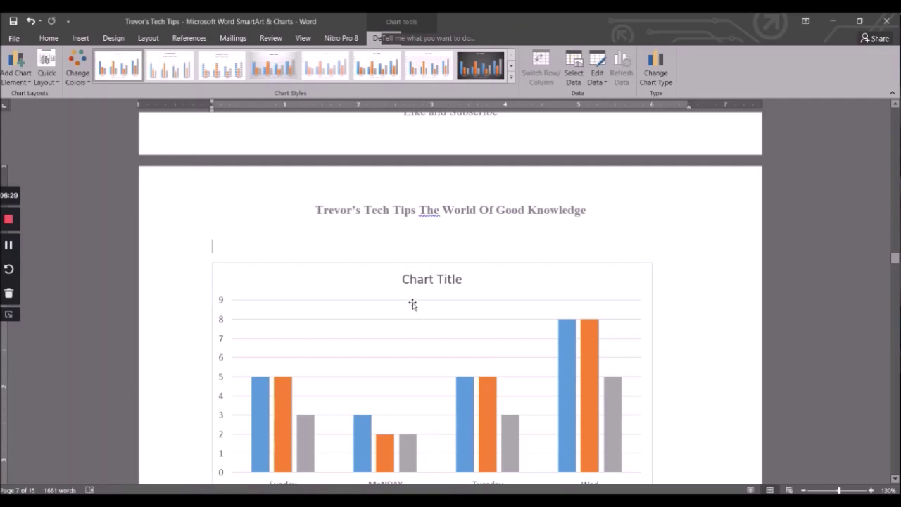
scroll(412, 306, "down", 3)
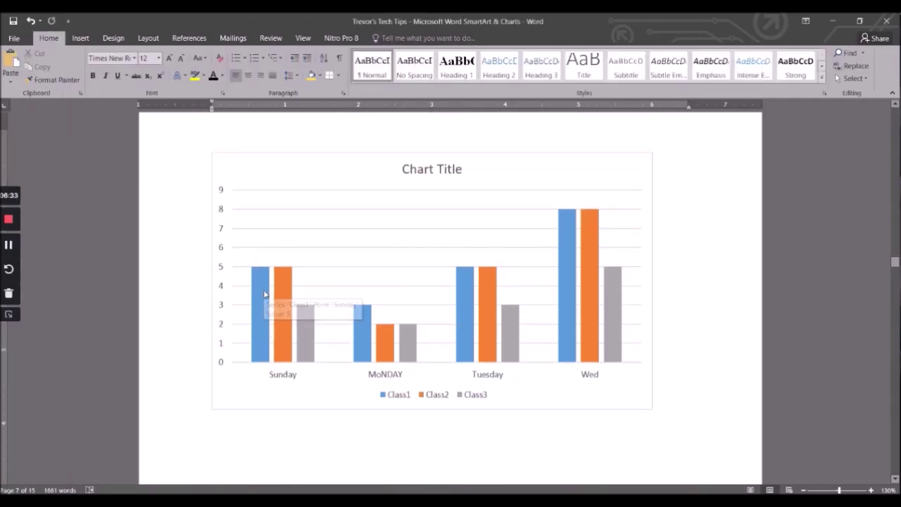
left_click(394, 398)
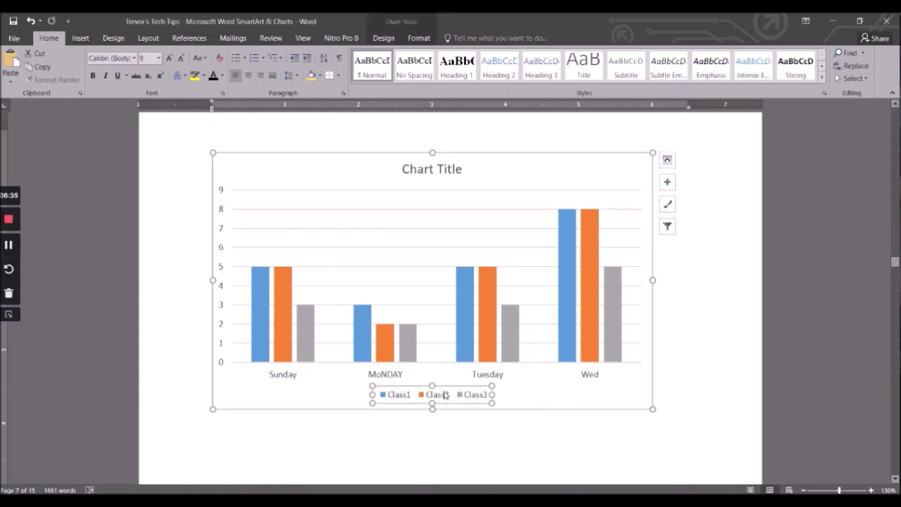
left_click(473, 395)
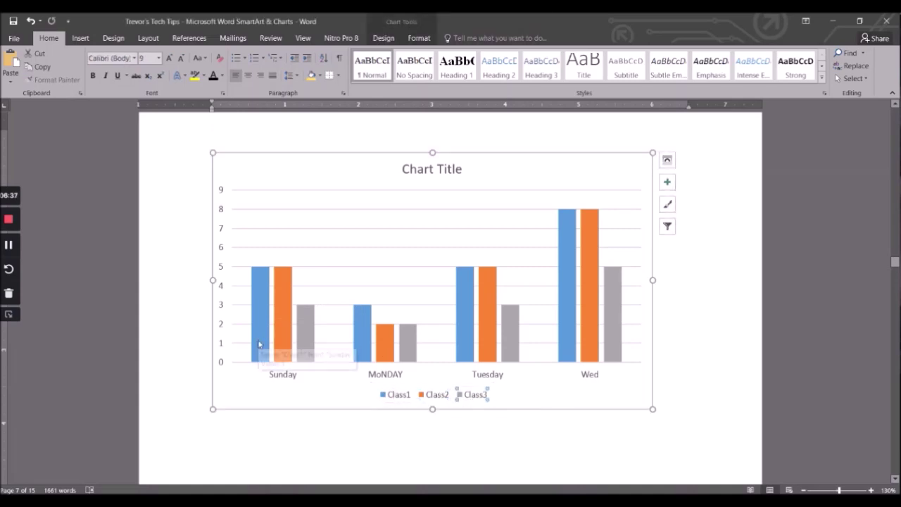
left_click(286, 347)
left_click(306, 349)
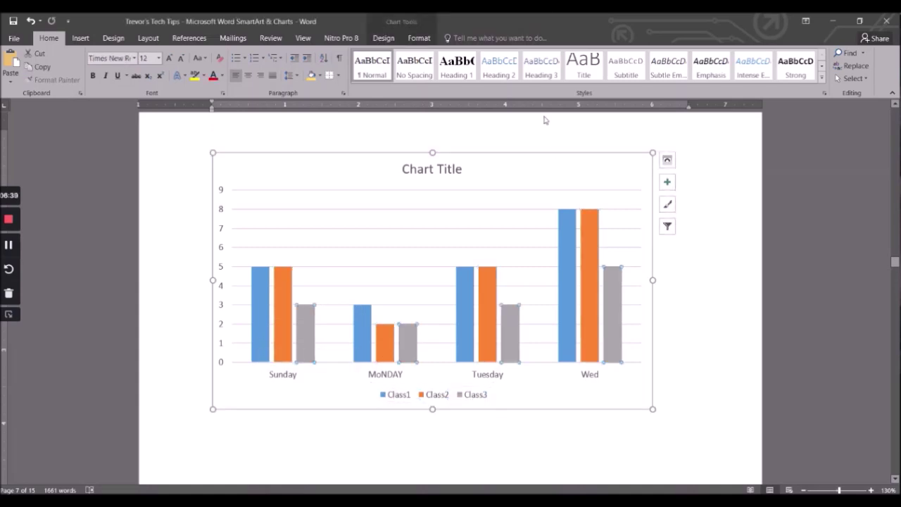
double_click(466, 174)
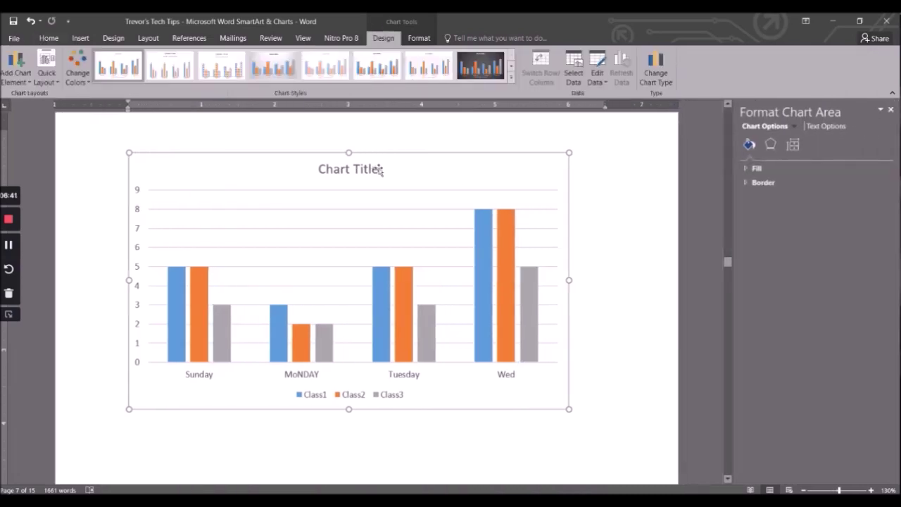
right_click(342, 166)
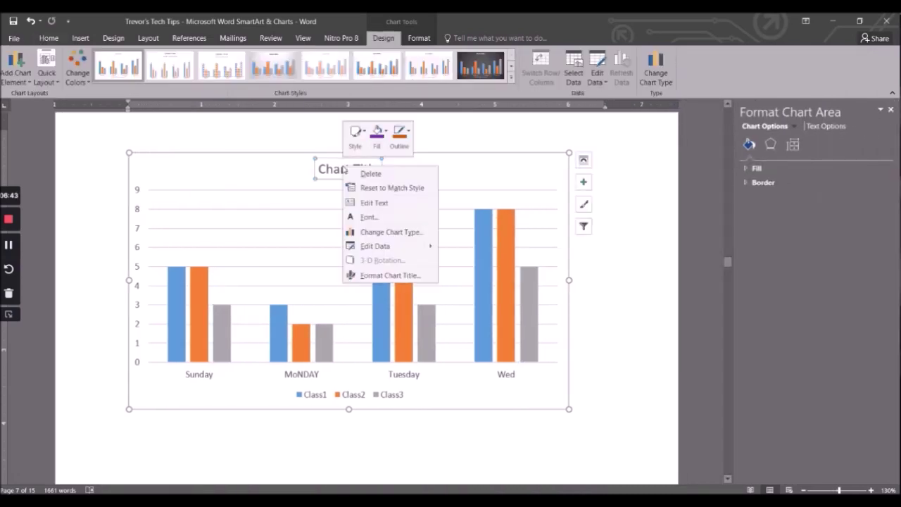
Retitle the chart 'Class of Vehicles Per Day on Toll'
left_click(379, 203)
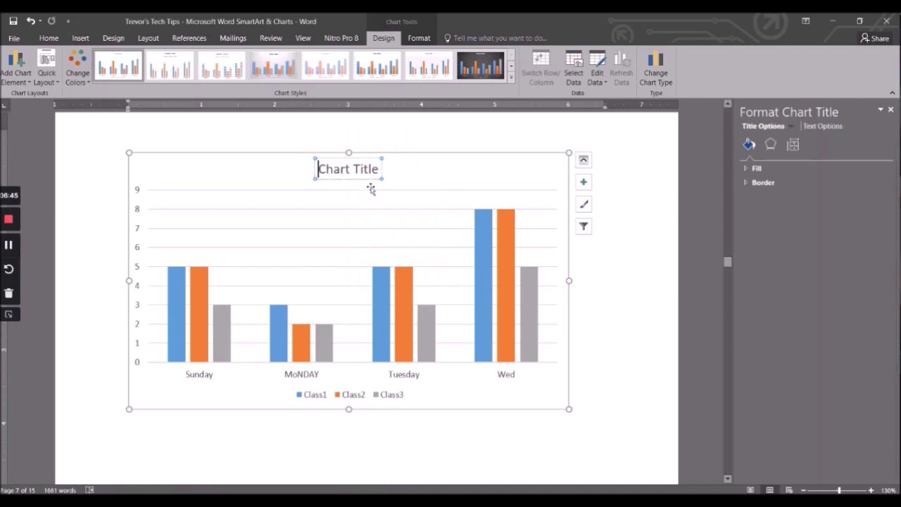
key("Delete")
key("Delete")
key("Delete")
key("Delete")
key("Delete")
key("Delete")
key("Delete")
key("Delete")
key("Delete")
key("Delete")
key("Delete")
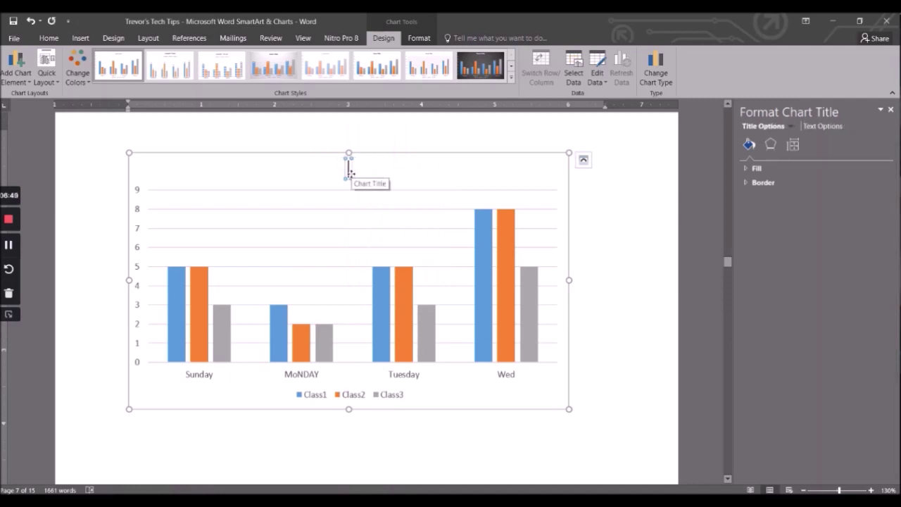
type("C")
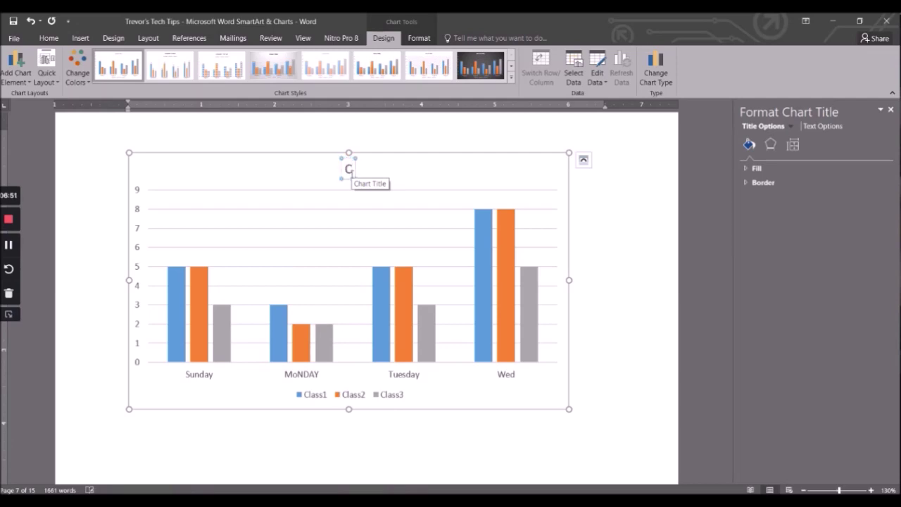
type("lass of Ve")
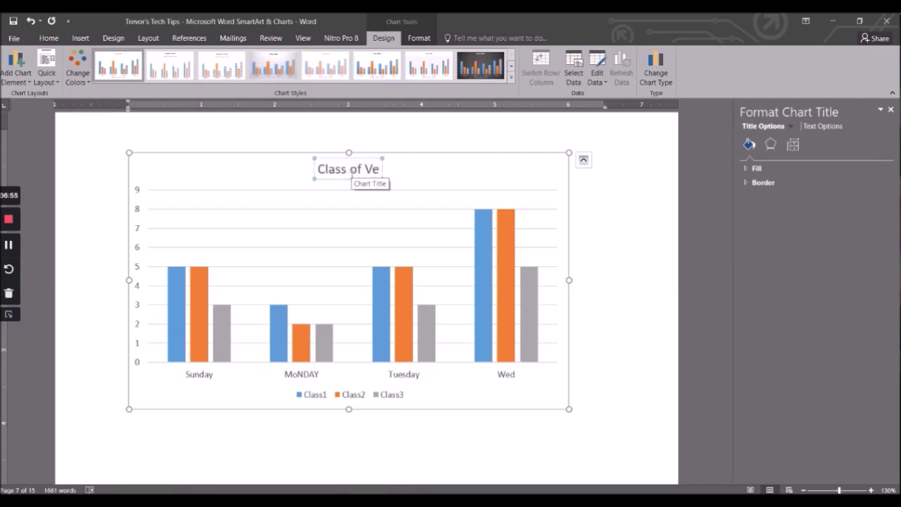
type("hicles")
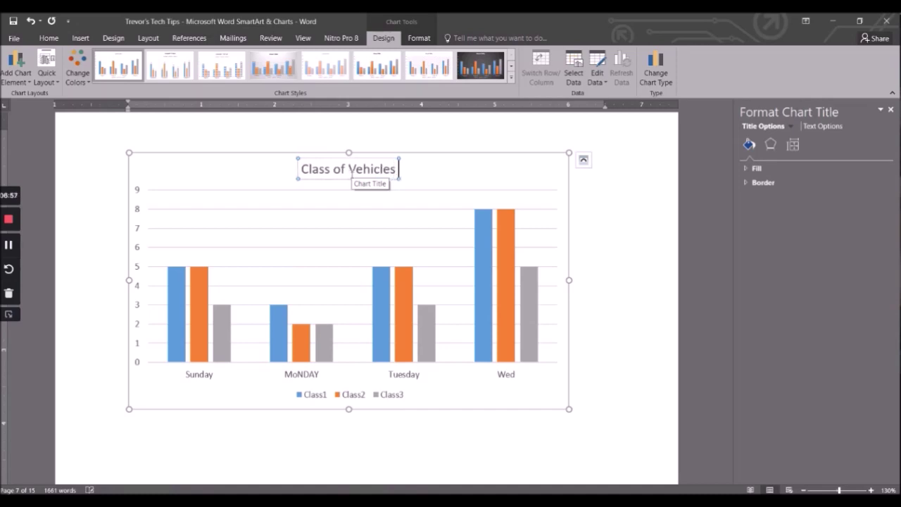
type(" f")
type("o")
key("BackSpace")
key("BackSpace")
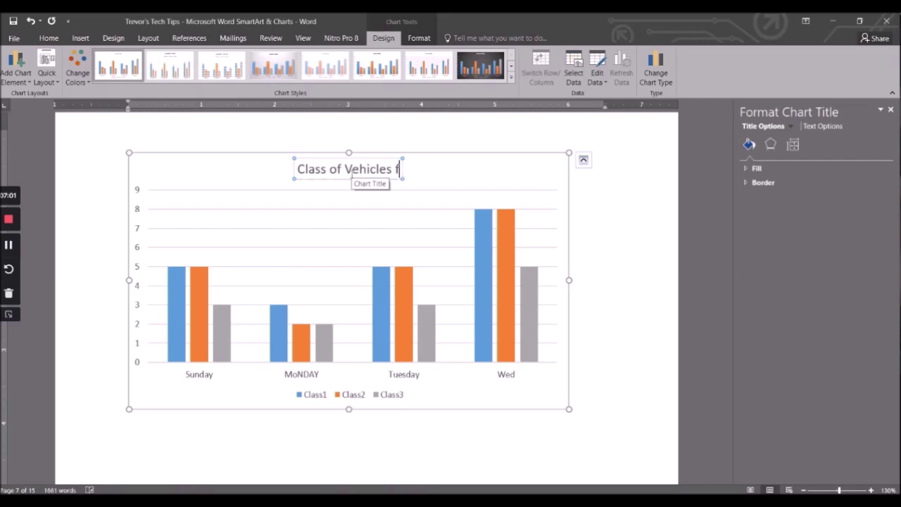
type("Per Day")
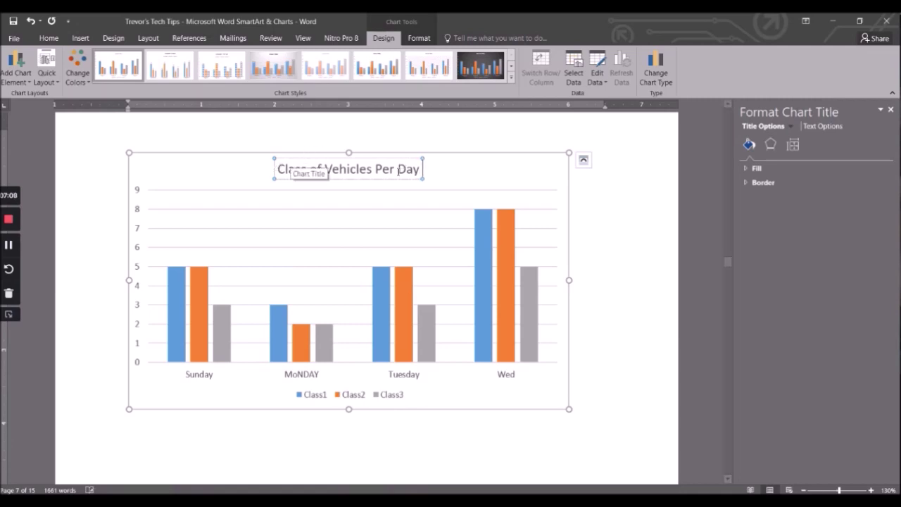
type("on")
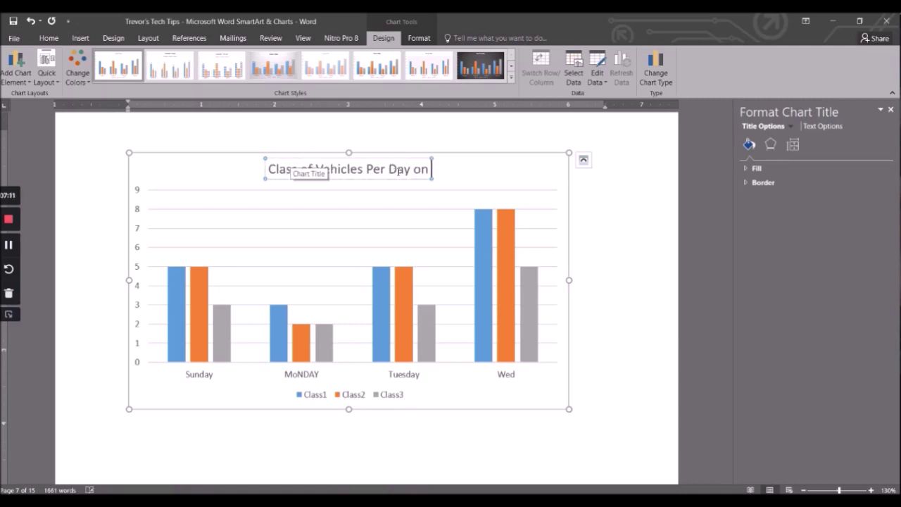
type(" Toll")
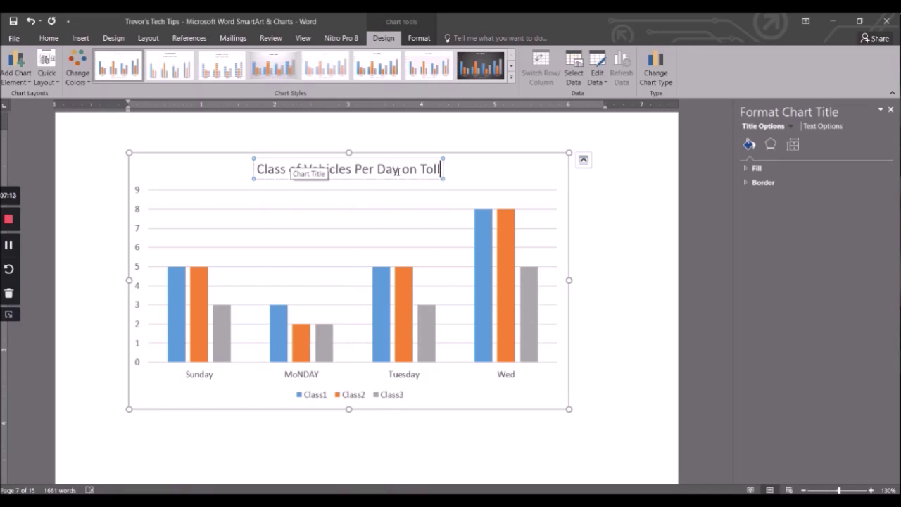
left_click(575, 304)
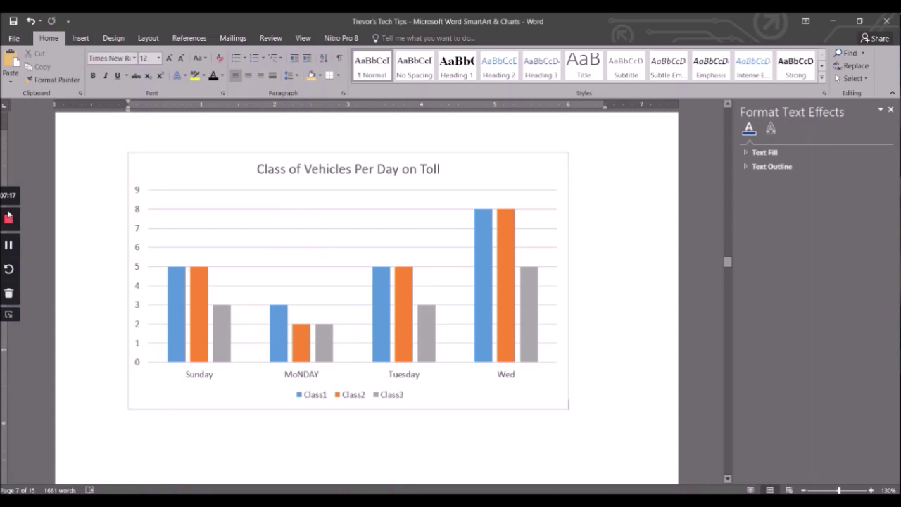
left_click(80, 38)
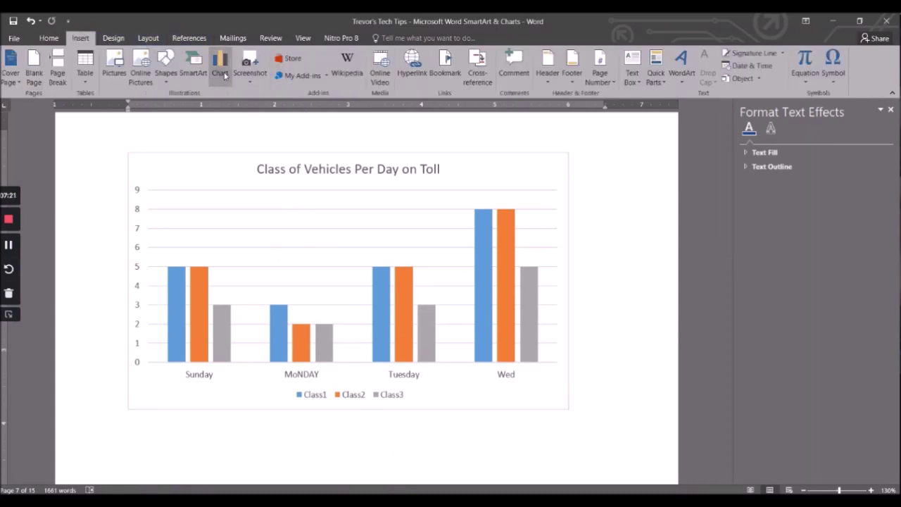
Change the existing column chart's type to Pie
left_click(221, 73)
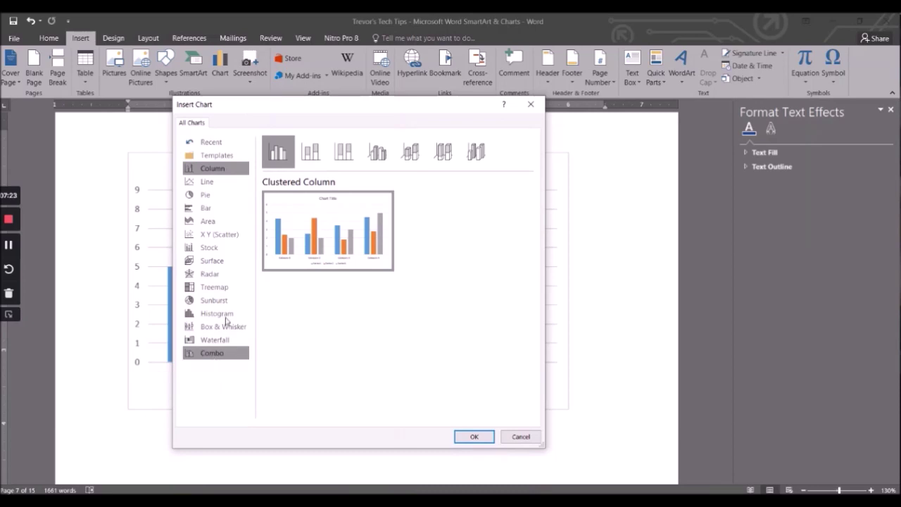
left_click(213, 247)
left_click(521, 437)
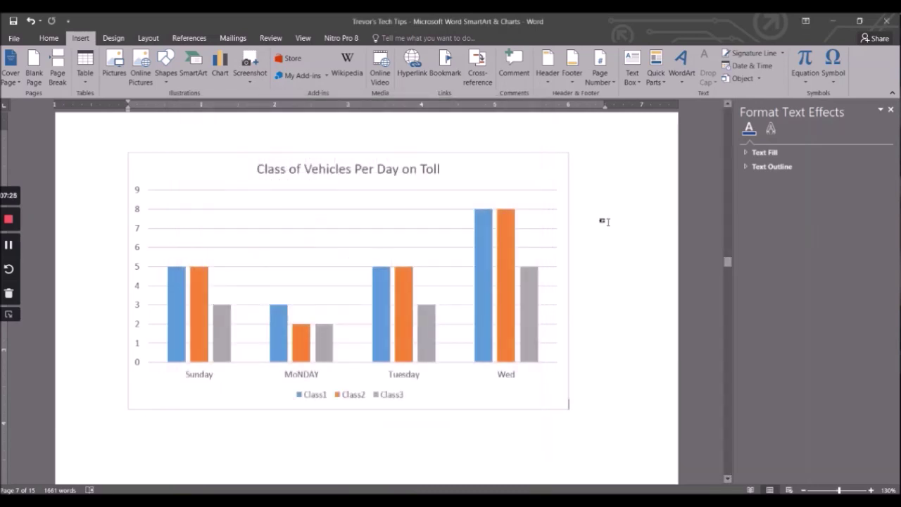
left_click(253, 185)
right_click(249, 181)
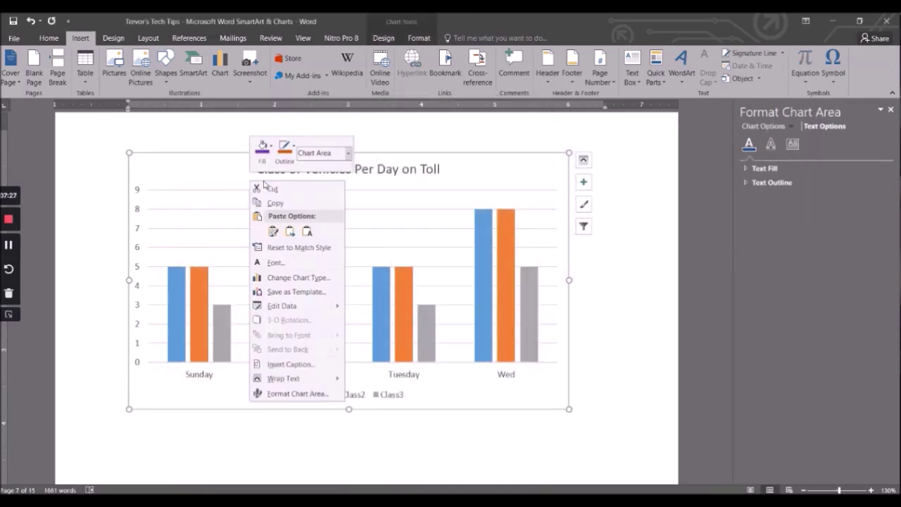
left_click(324, 279)
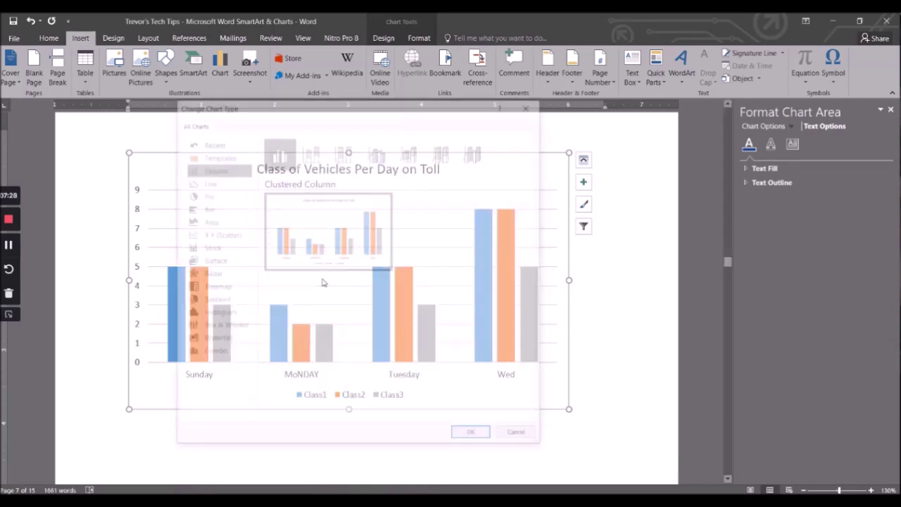
left_click(189, 198)
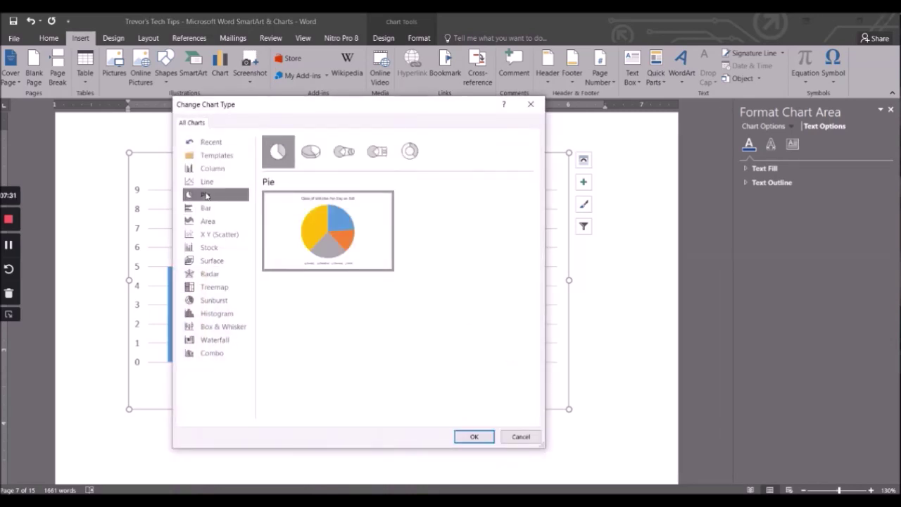
mouse_move(345, 218)
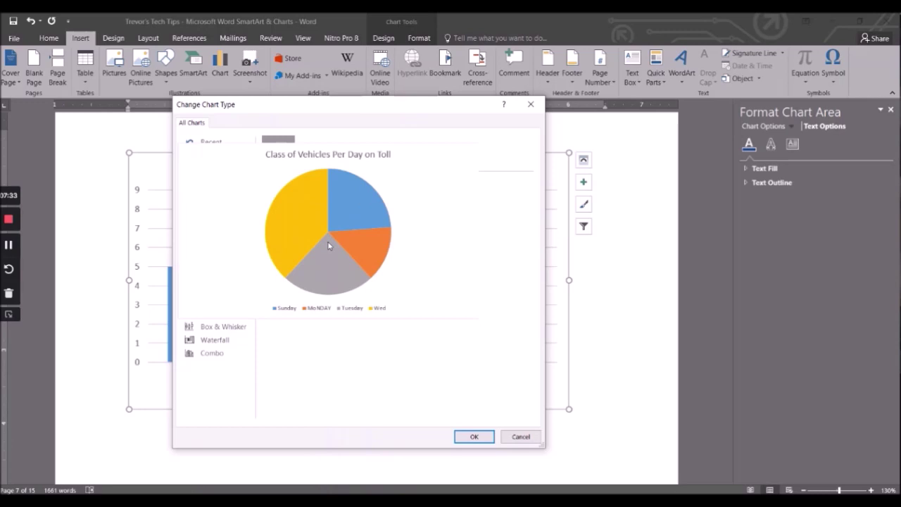
left_click(473, 436)
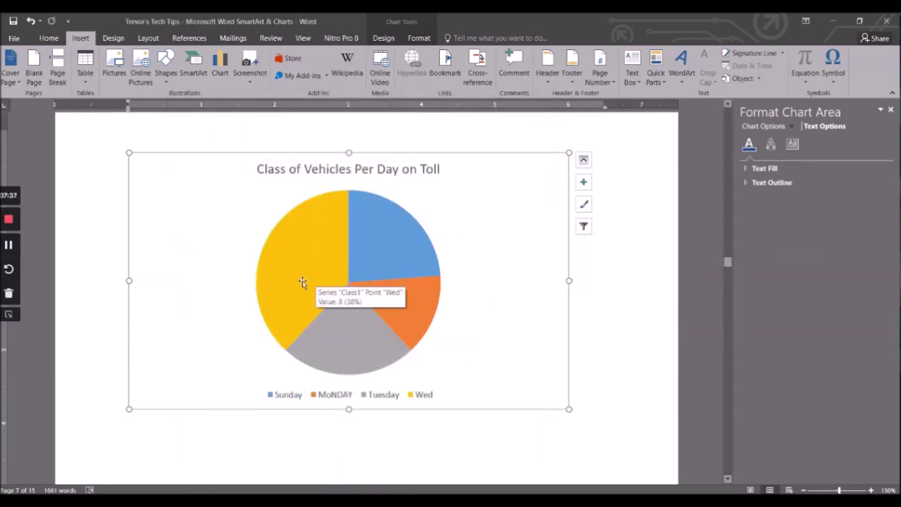
Open the Format Data Series options for the pie's Class1 series
mouse_move(328, 248)
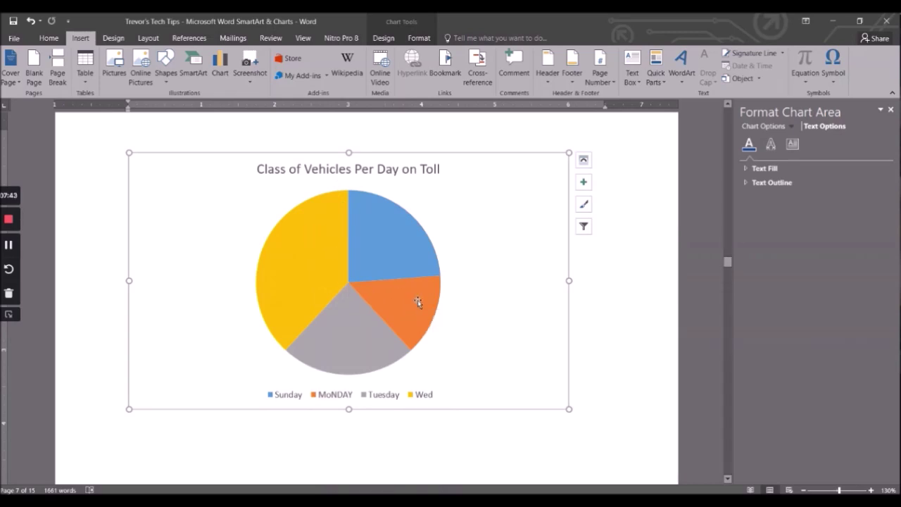
right_click(418, 300)
left_click(413, 219)
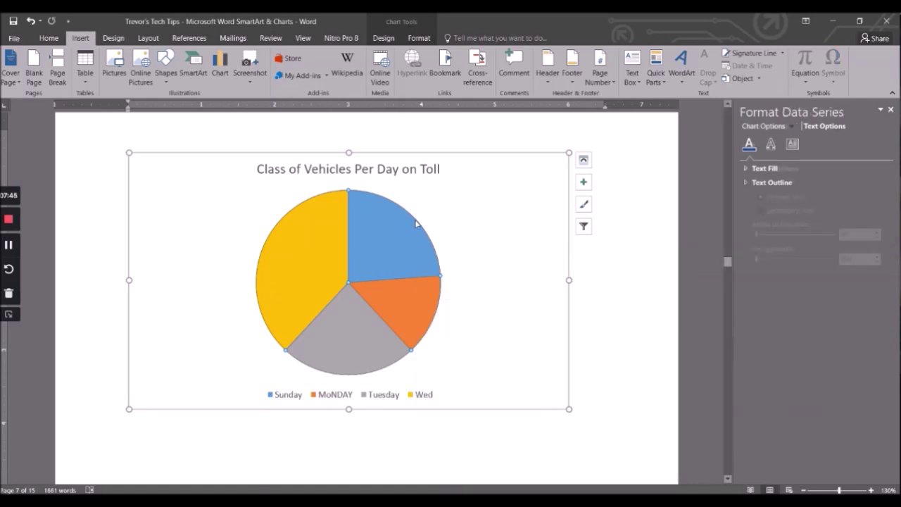
right_click(415, 219)
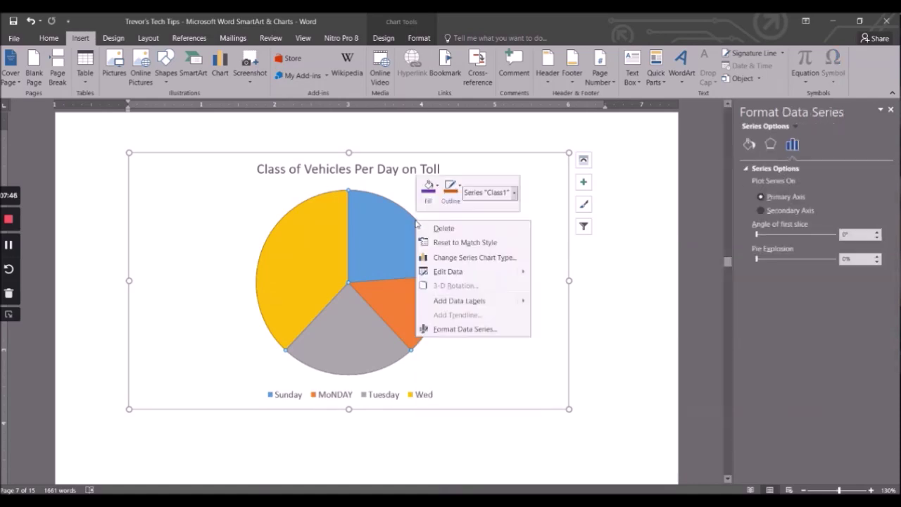
left_click(478, 329)
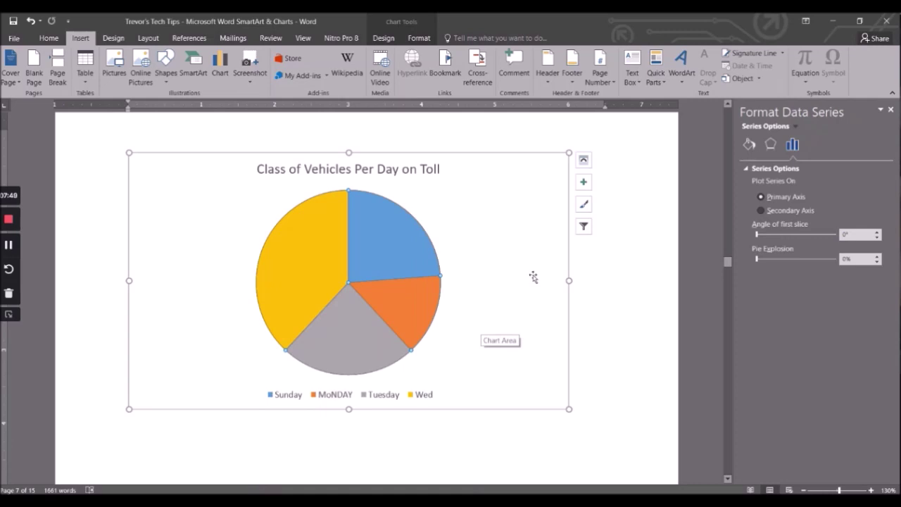
right_click(411, 219)
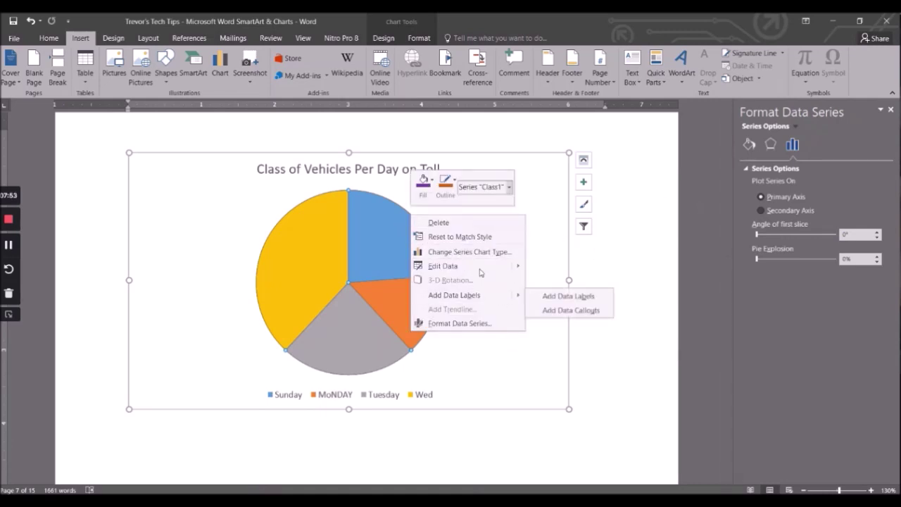
mouse_move(477, 271)
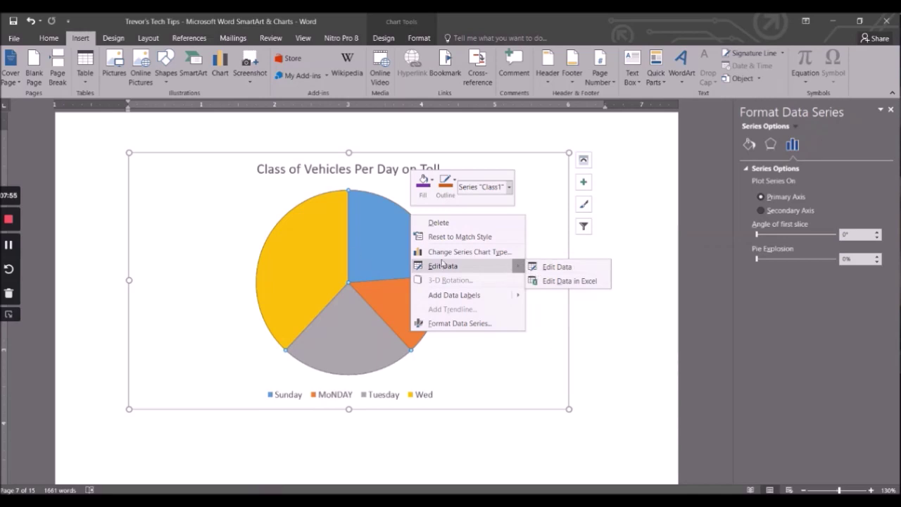
left_click(442, 266)
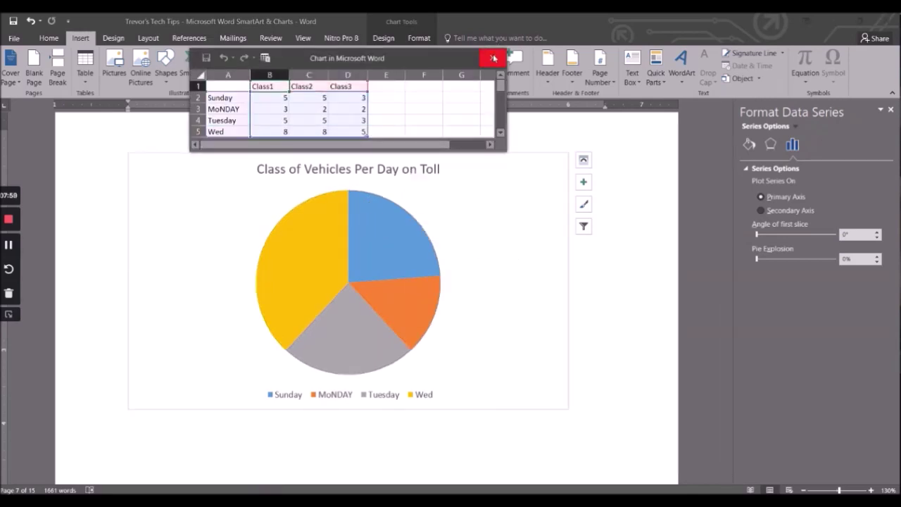
left_click(492, 56)
left_click(419, 394)
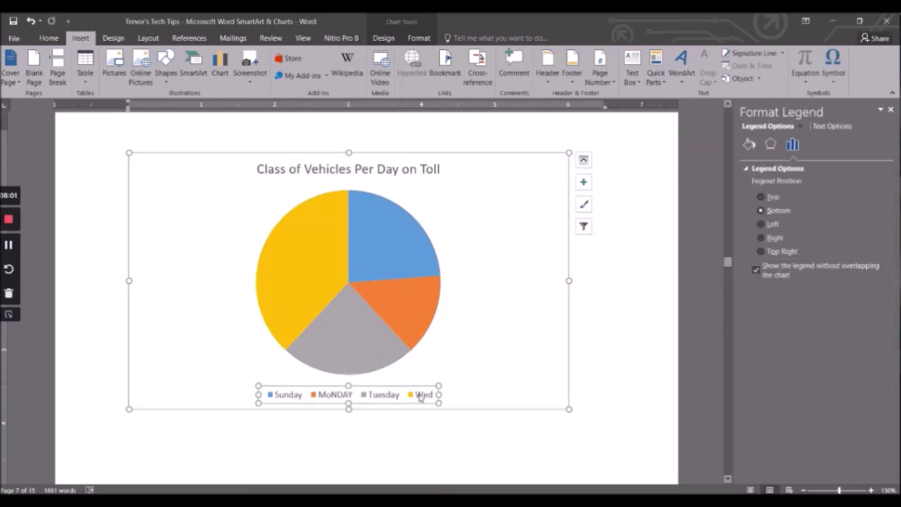
right_click(420, 396)
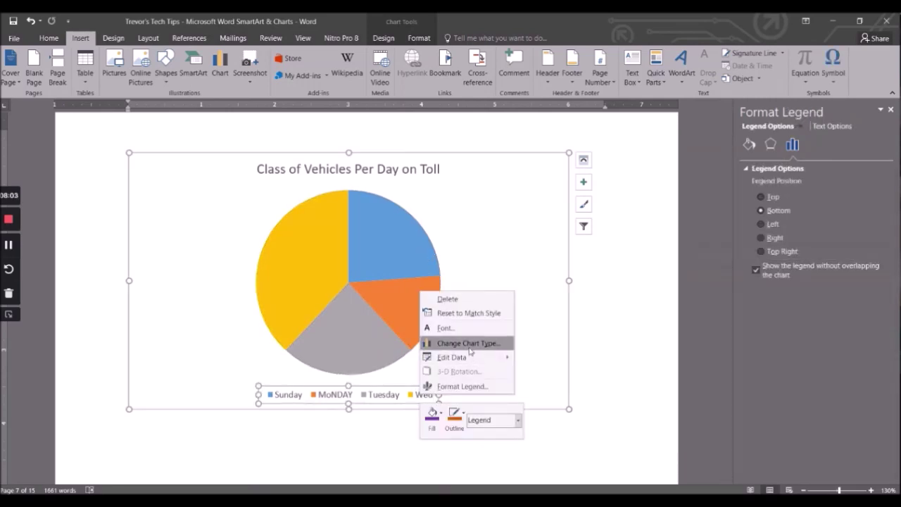
left_click(475, 387)
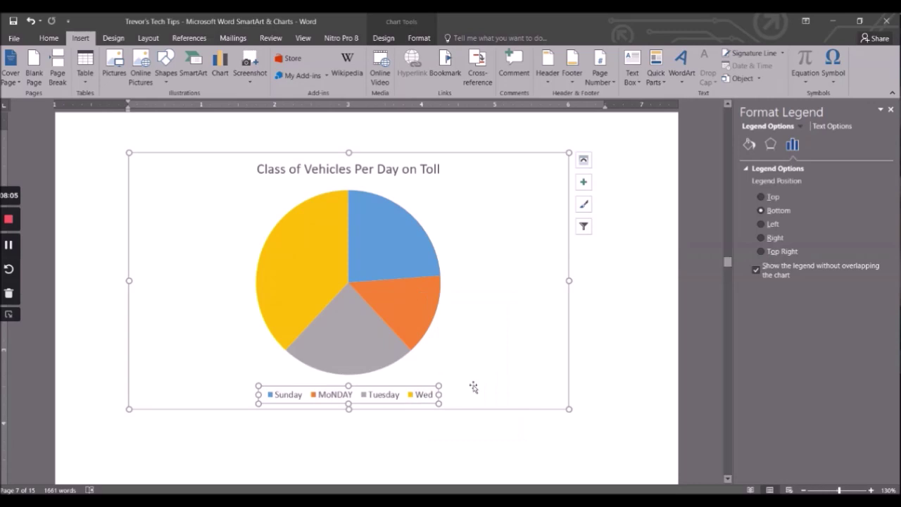
left_click(433, 255)
right_click(434, 255)
mouse_move(497, 338)
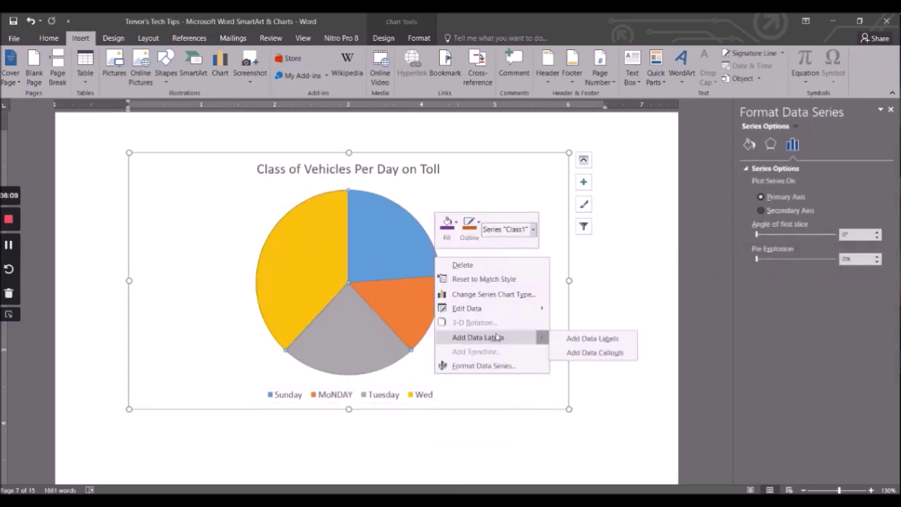
Try the secondary-axis setting for Class1, leave it off, and apply the series chart types
left_click(499, 294)
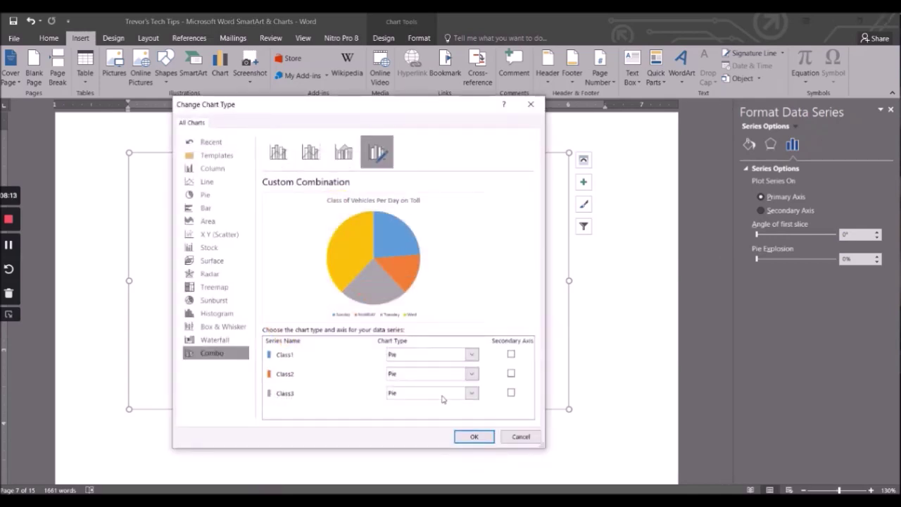
left_click(512, 354)
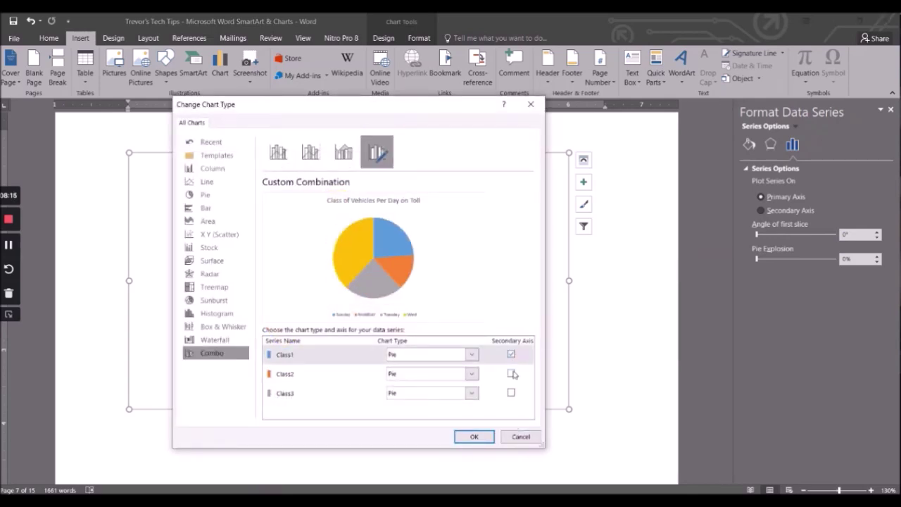
left_click(512, 374)
left_click(511, 393)
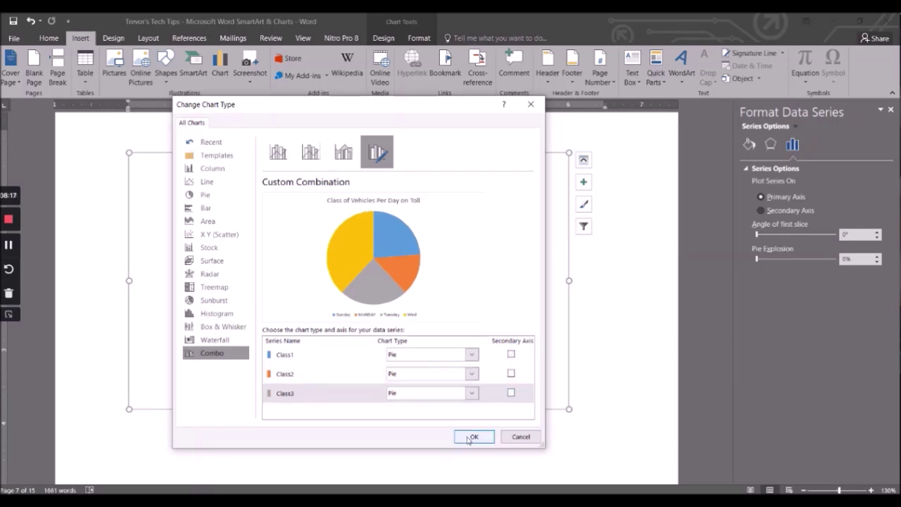
left_click(470, 437)
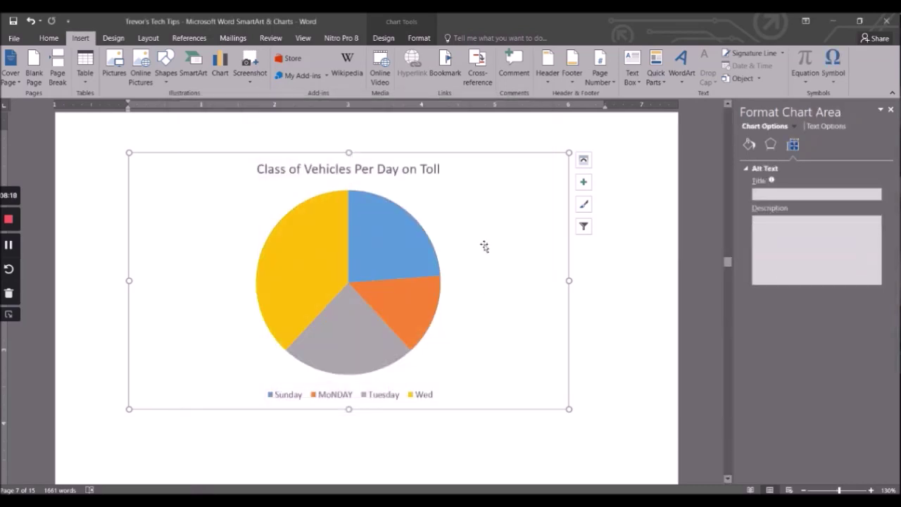
Show the legend's formatting options, keeping it positioned at the bottom
left_click(30, 21)
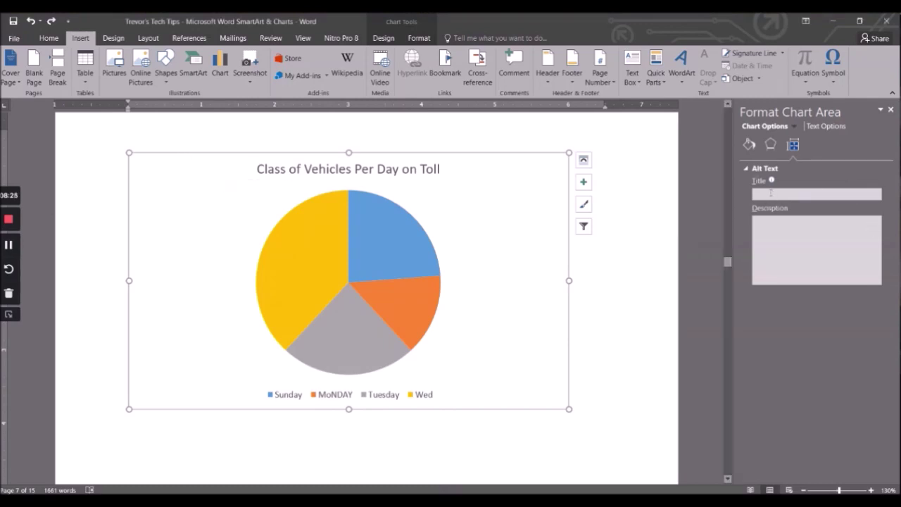
left_click(365, 395)
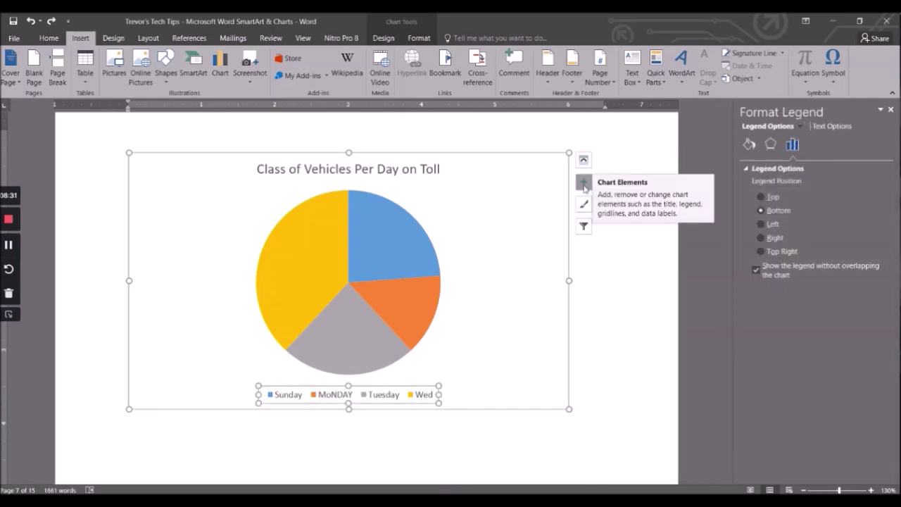
left_click(517, 290)
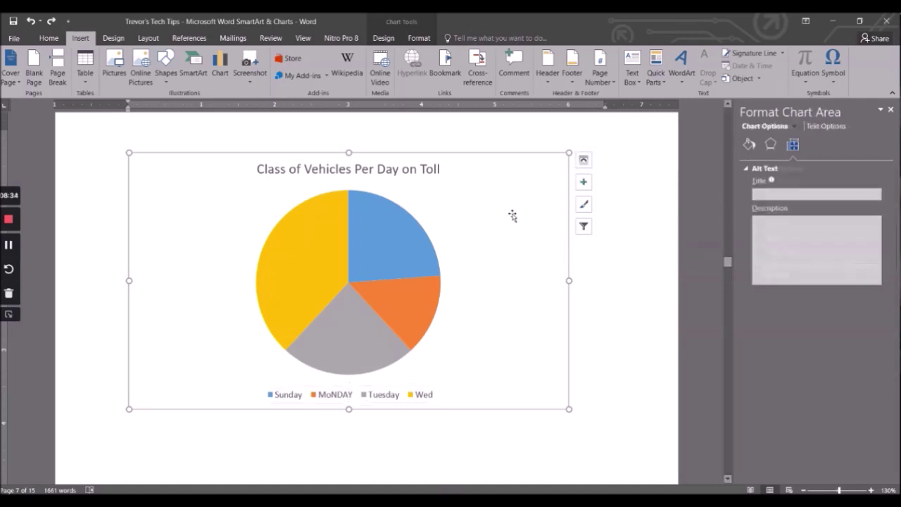
Set the pie chart's text wrapping to Top and Bottom
right_click(544, 411)
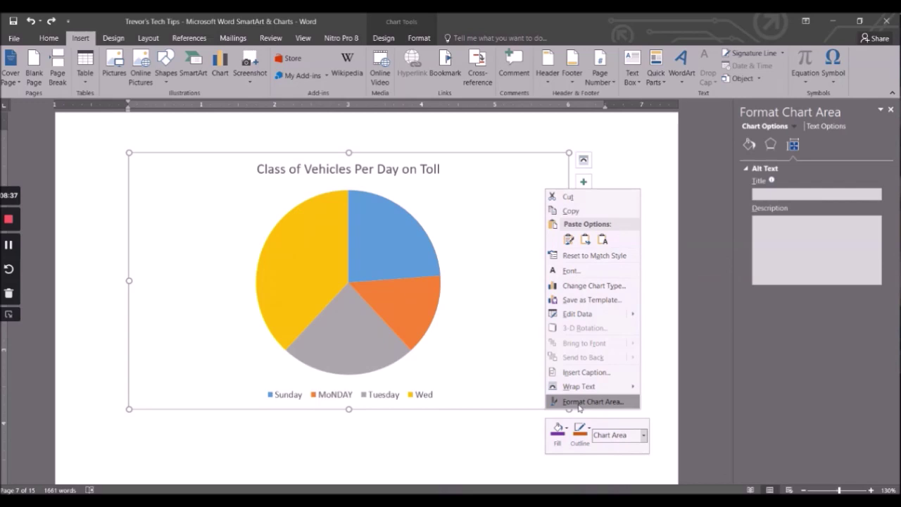
mouse_move(589, 388)
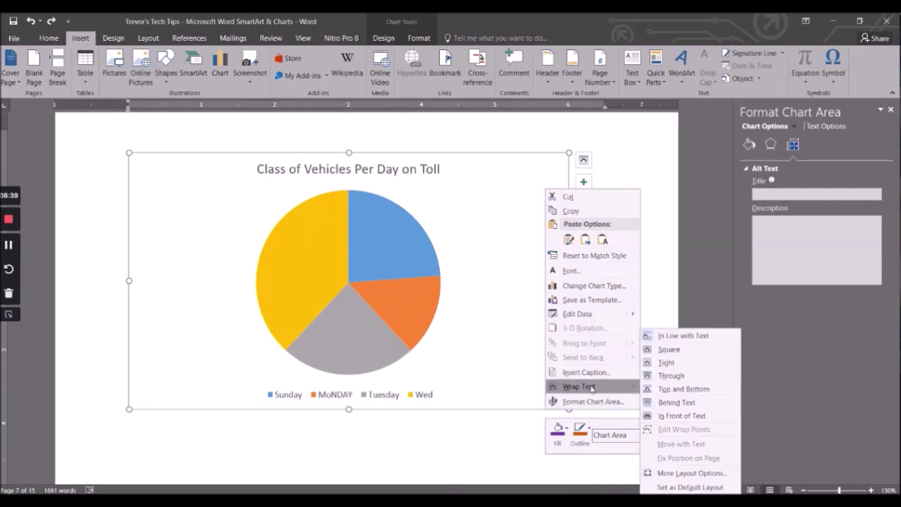
left_click(669, 376)
left_click(668, 390)
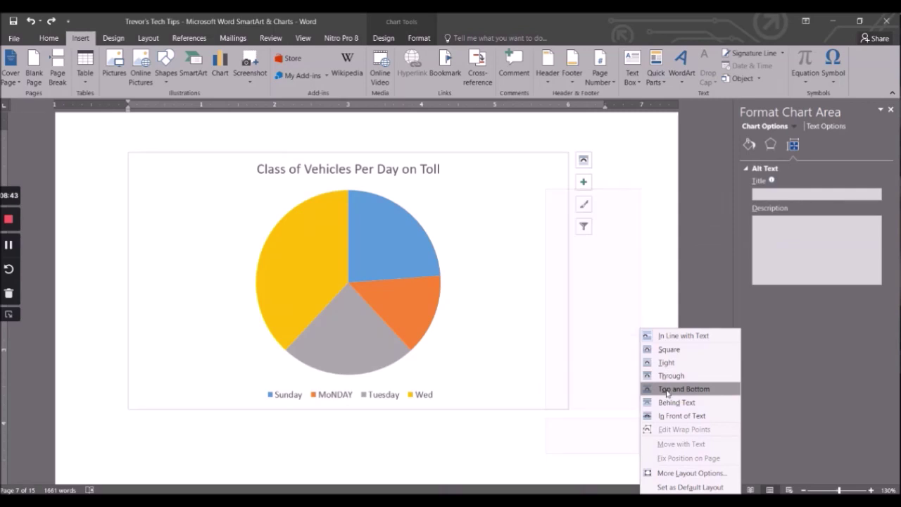
left_click(666, 362)
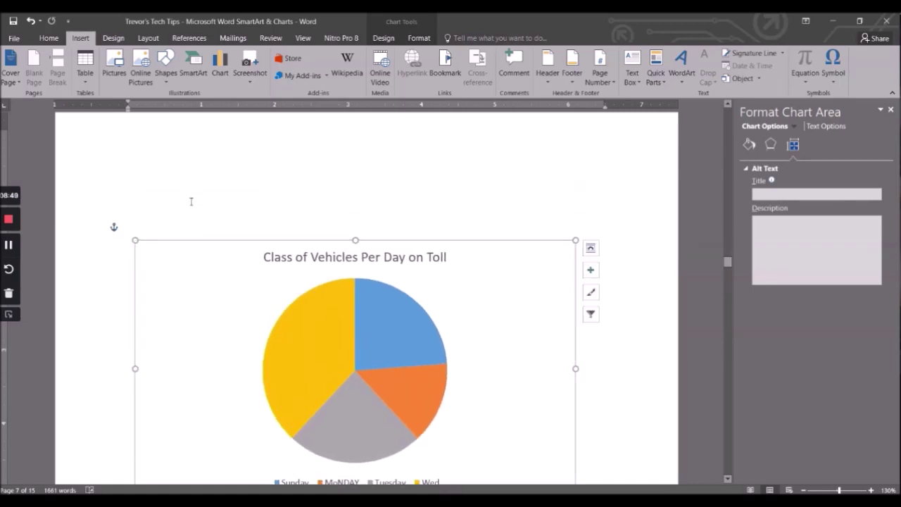
left_click(191, 202)
Type 'efswefwerefwre' above the pie chart and 'rwerwefwesfwe' below it
type("efswefwe")
type("ref")
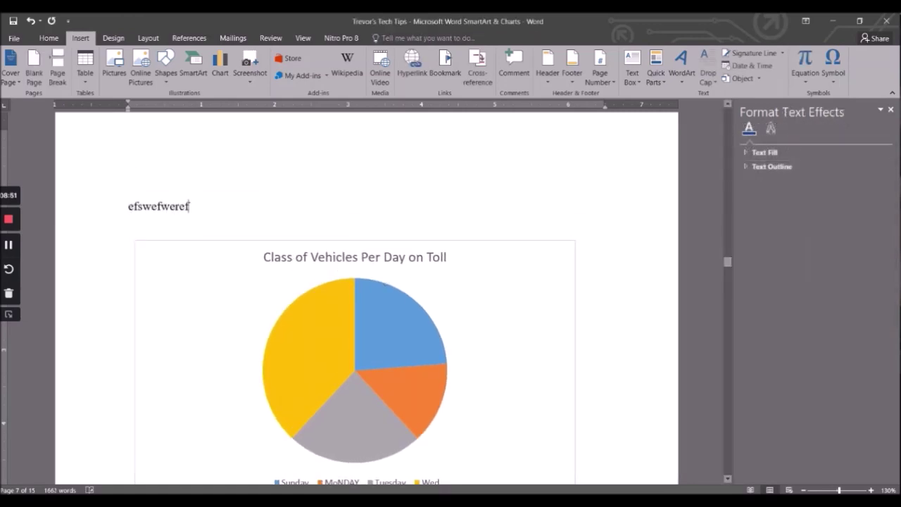
type("wre")
left_click(295, 246)
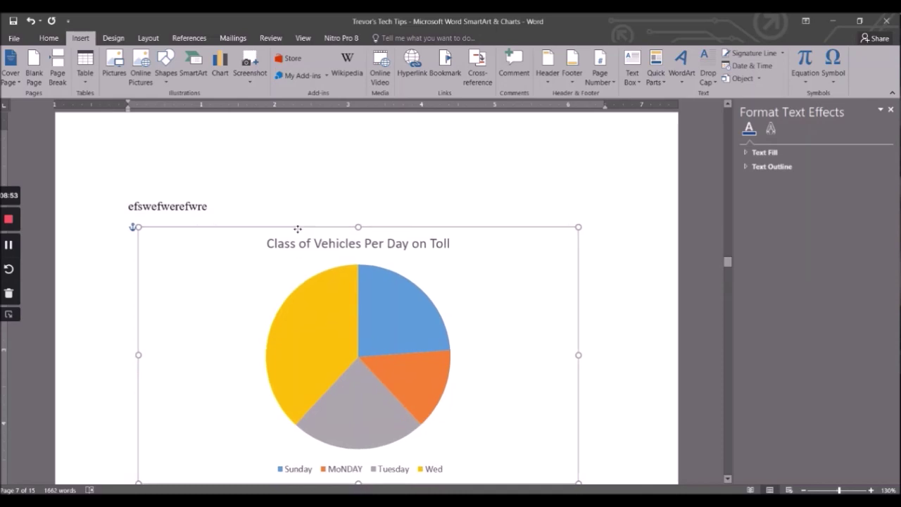
scroll(244, 339, "down", 6)
left_click(169, 282)
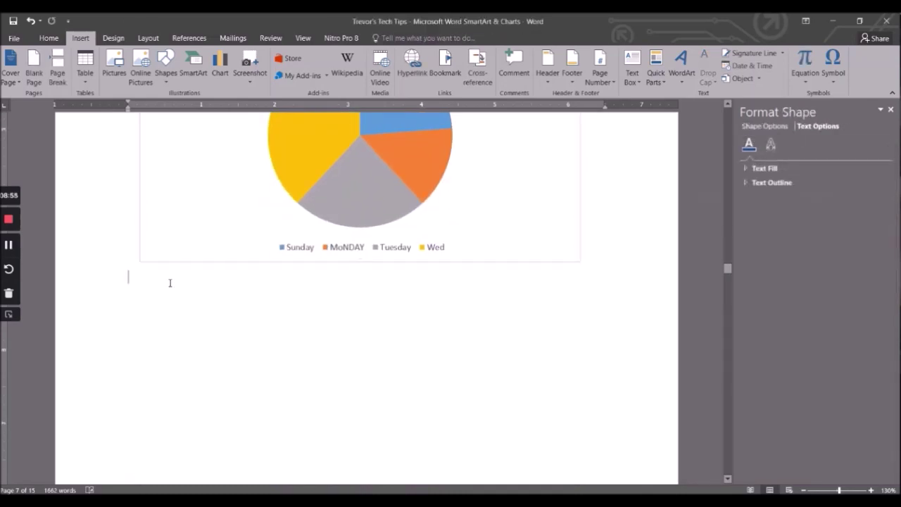
type("rwerwefwesfwe")
Check the layout and bring up the pie chart's context menu
scroll(370, 310, "up", 1)
scroll(370, 310, "up", 10)
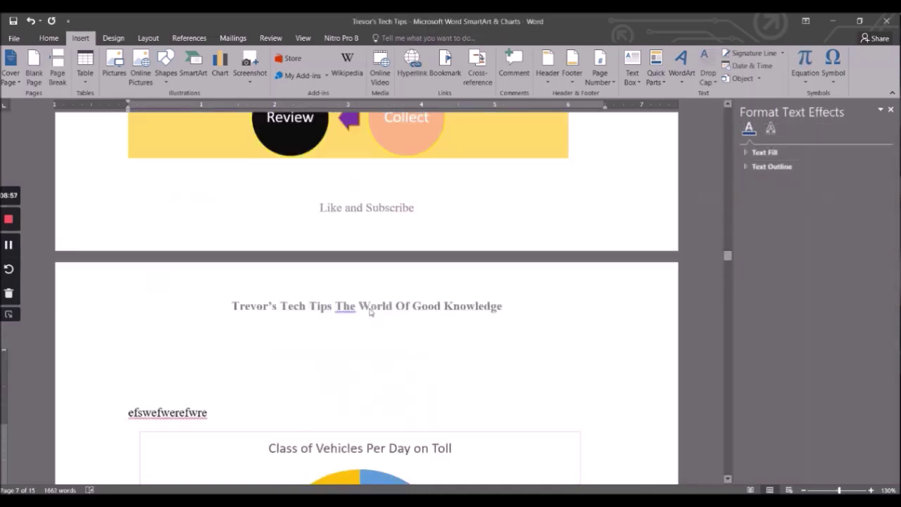
scroll(370, 310, "down", 5)
scroll(369, 310, "down", 4)
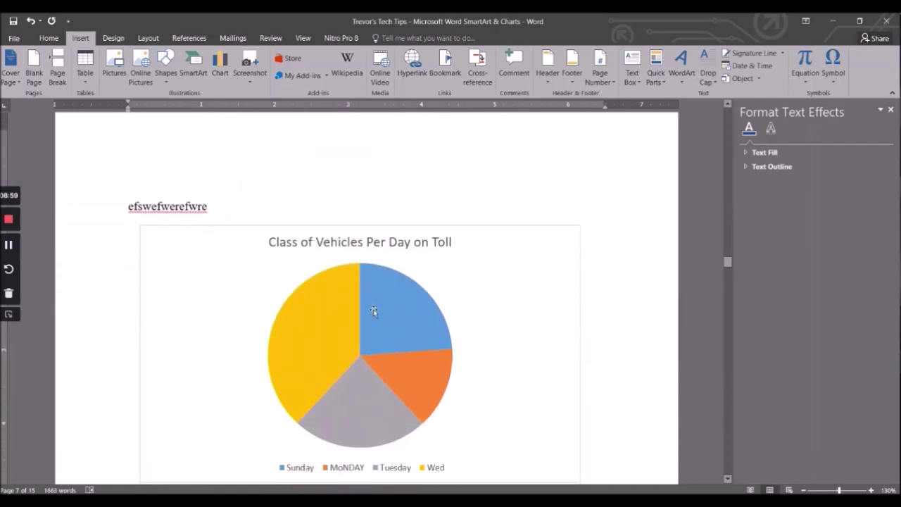
left_click(324, 186)
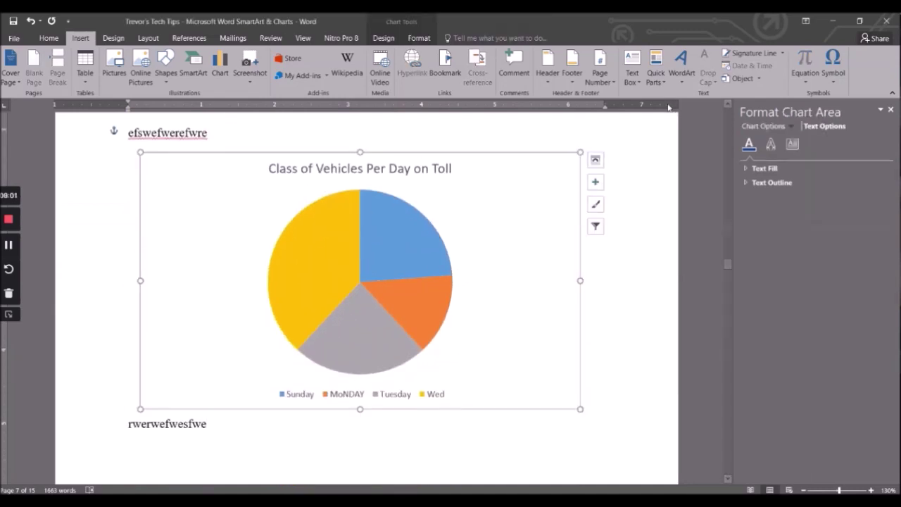
left_click(607, 323)
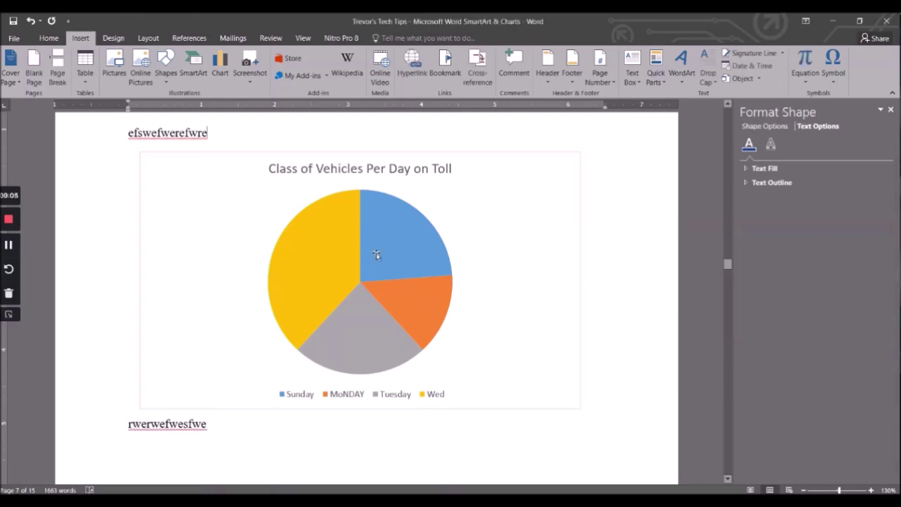
left_click(221, 201)
right_click(221, 202)
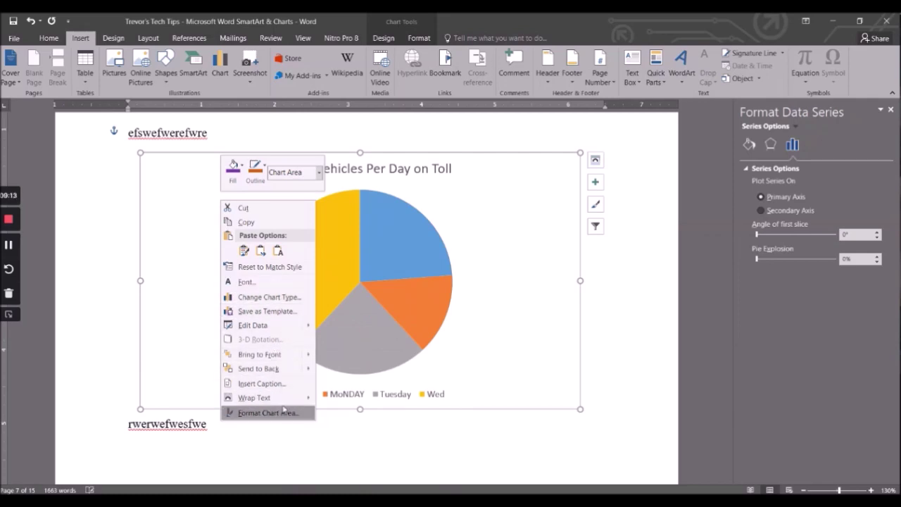
left_click(430, 396)
left_click(430, 397)
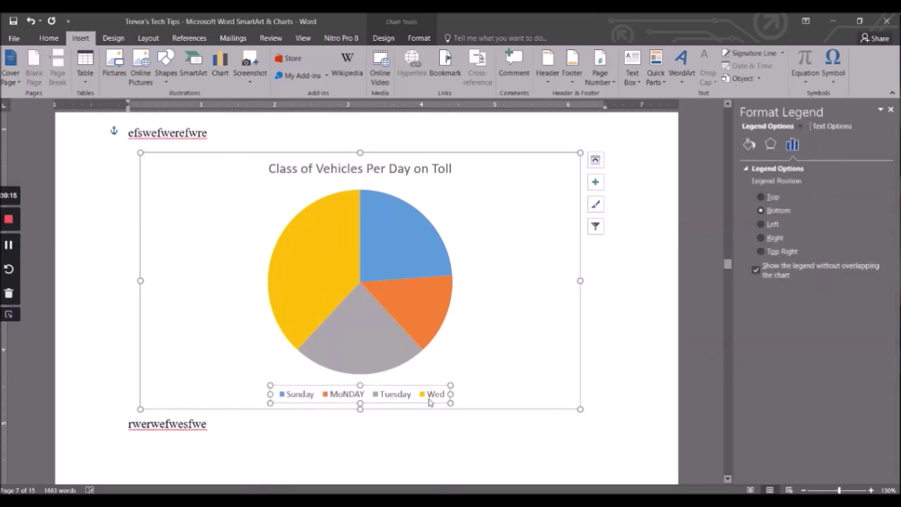
left_click(433, 331)
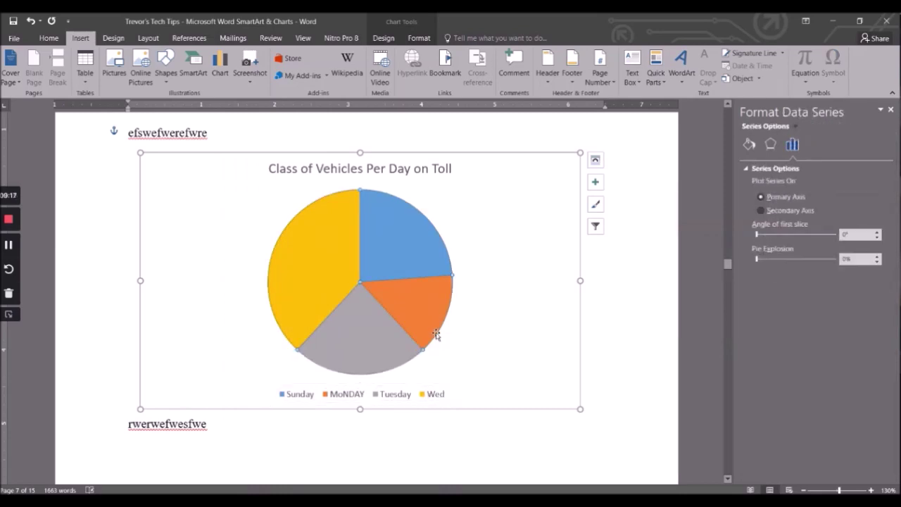
left_click(435, 334)
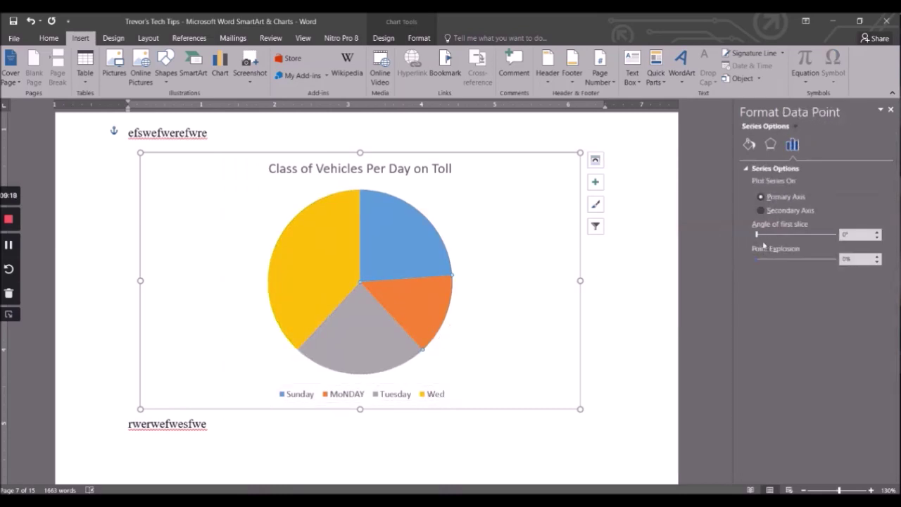
right_click(445, 302)
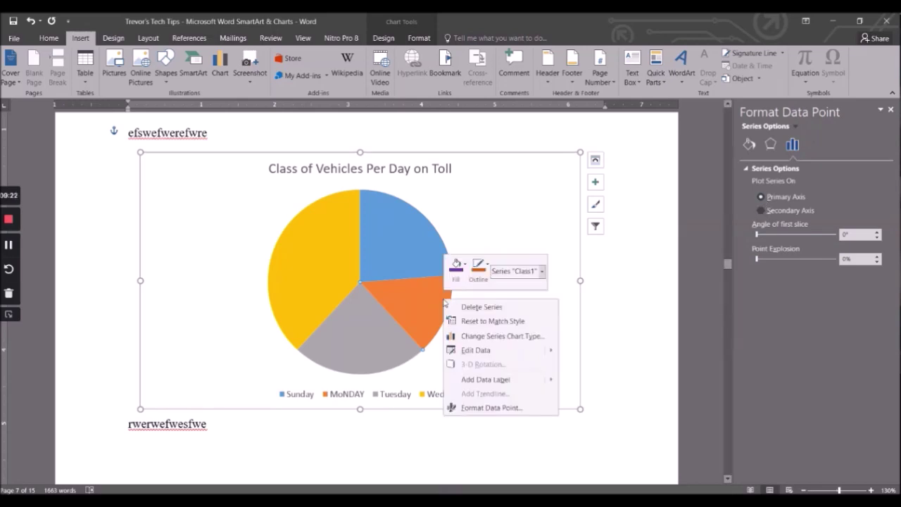
left_click(435, 349)
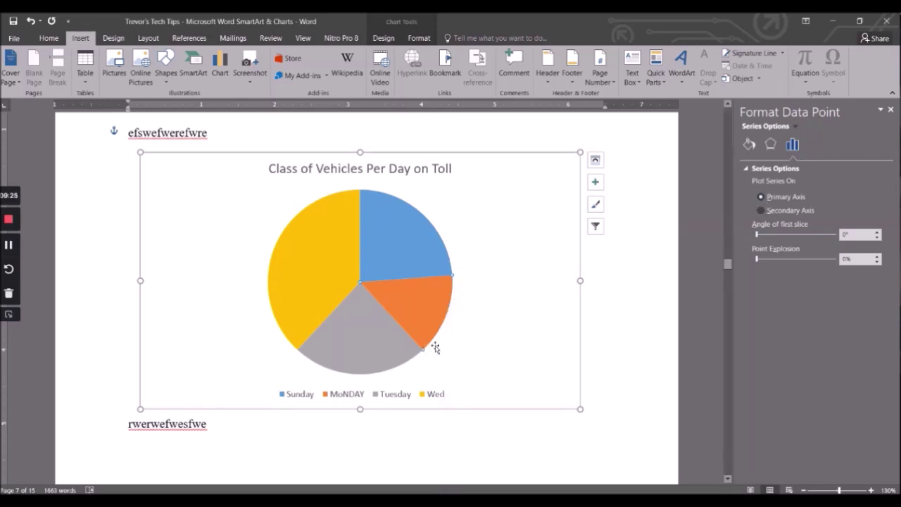
right_click(449, 267)
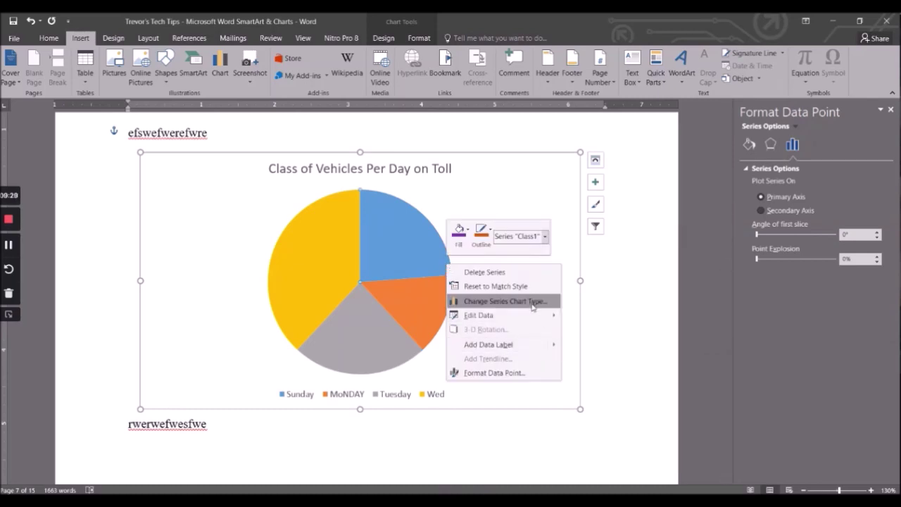
left_click(486, 377)
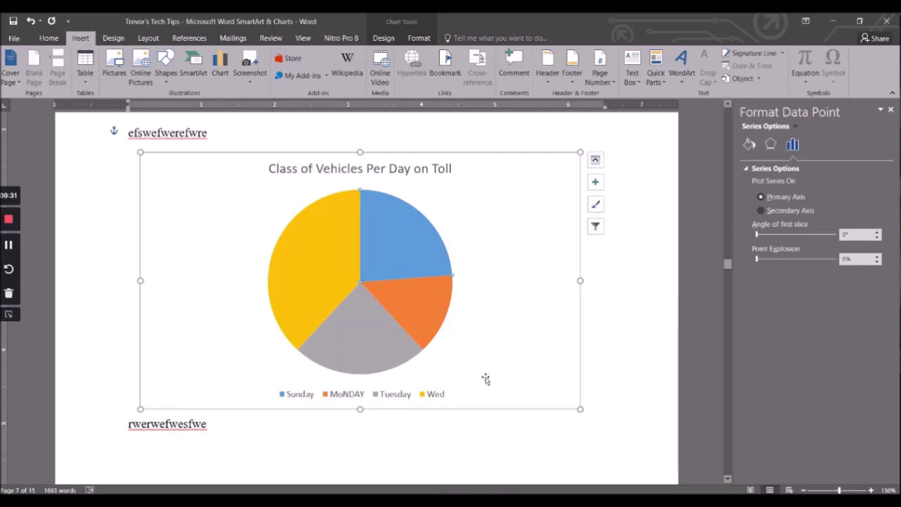
right_click(444, 252)
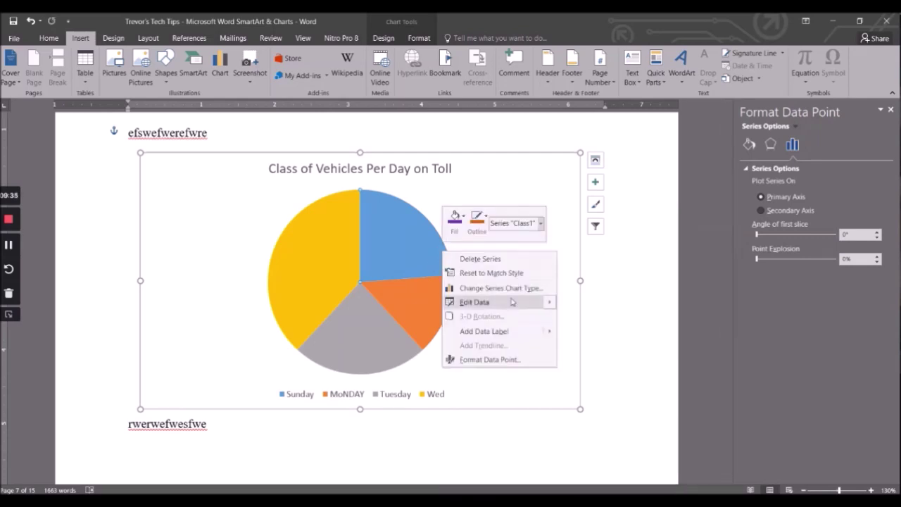
left_click(520, 304)
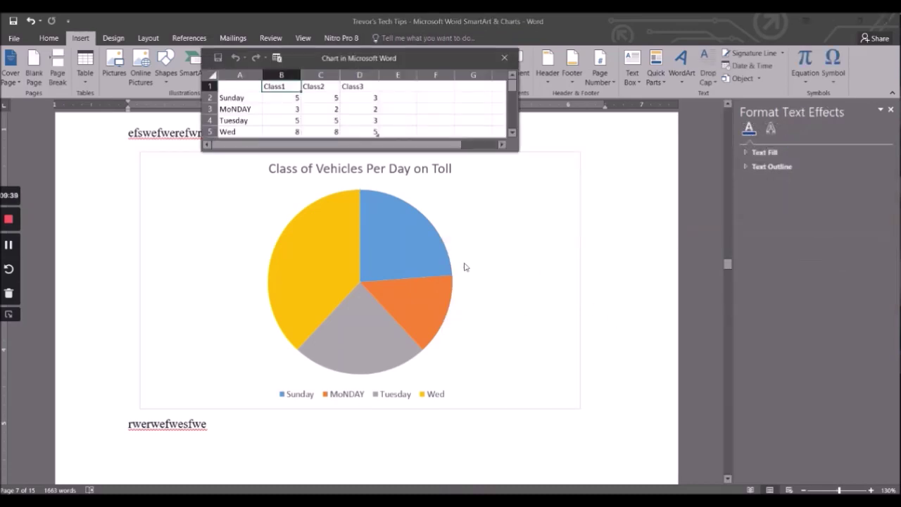
left_click(507, 56)
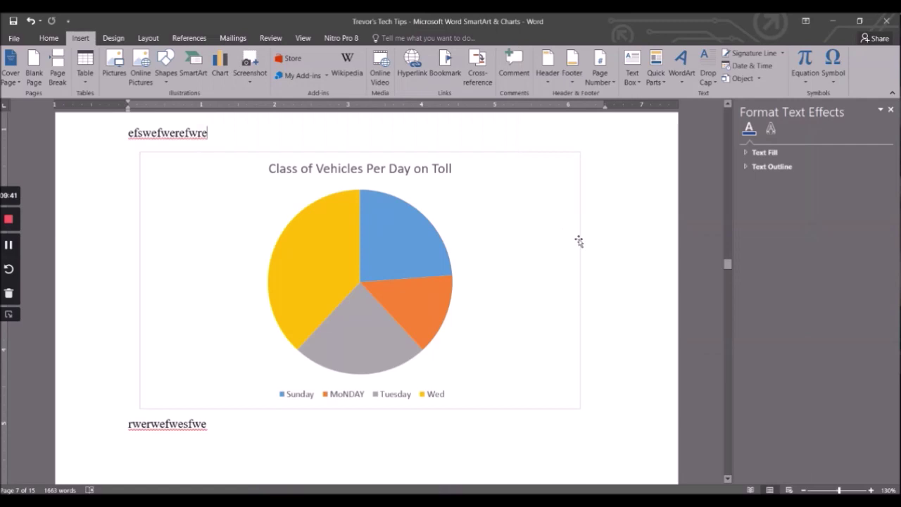